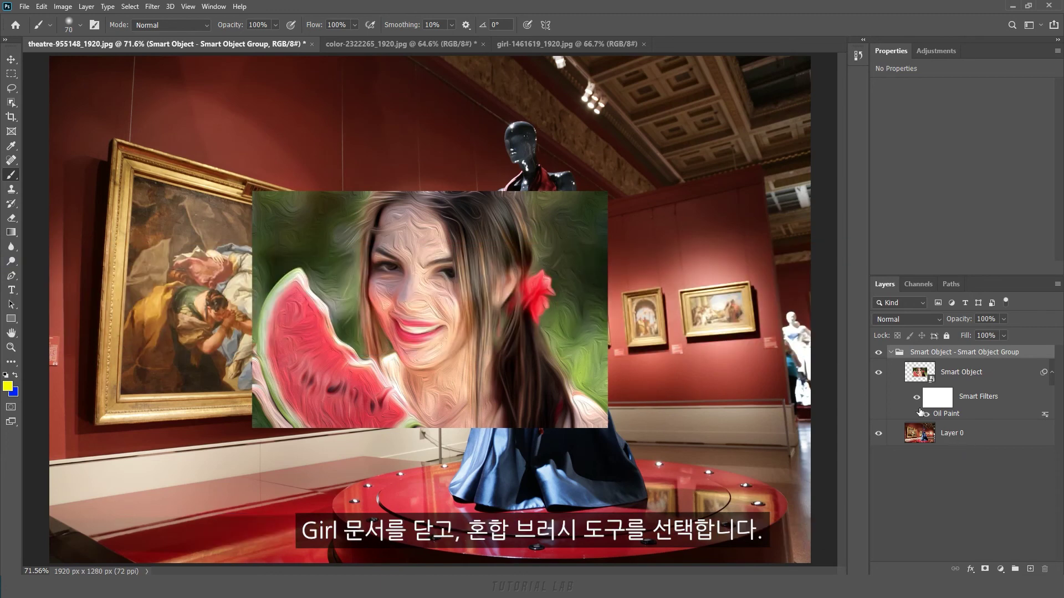
- Close the girl photo, switch to the Mixer Brush Tool, and bring up the colour-pencils image
left_click(628, 44)
left_click(643, 44)
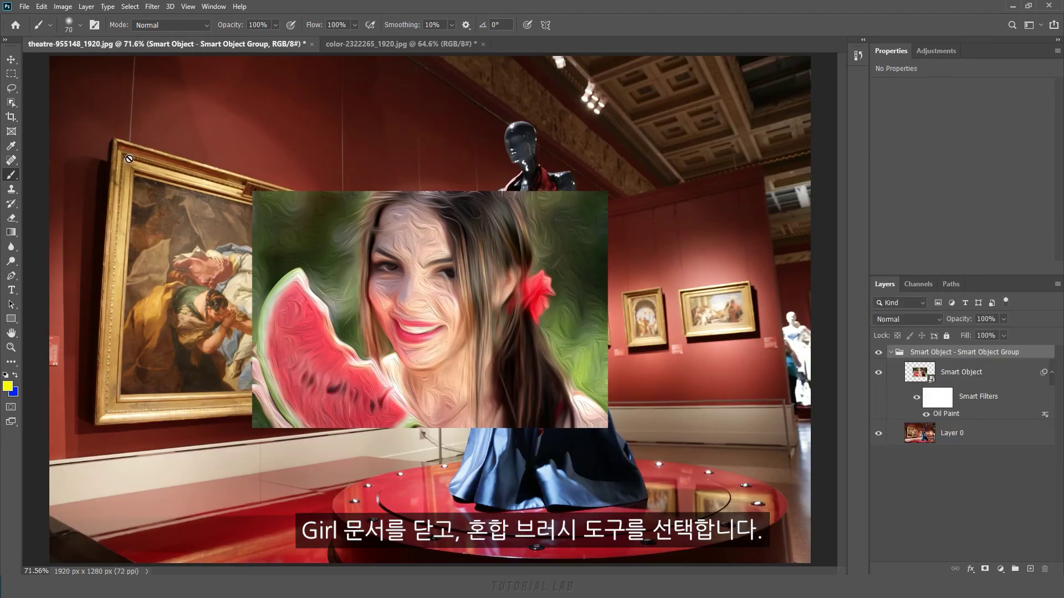
right_click(12, 181)
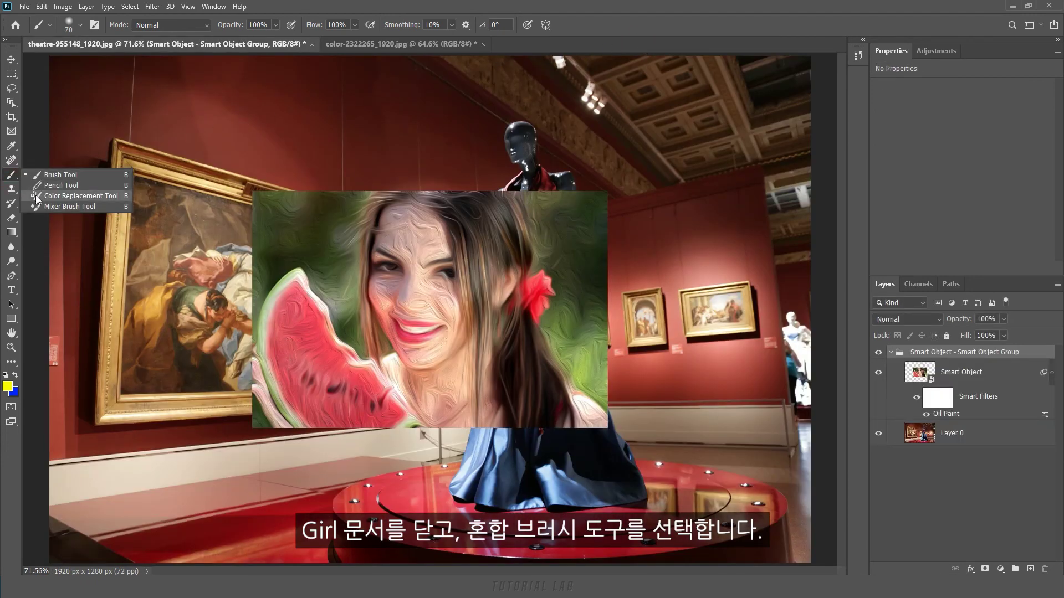
left_click(75, 207)
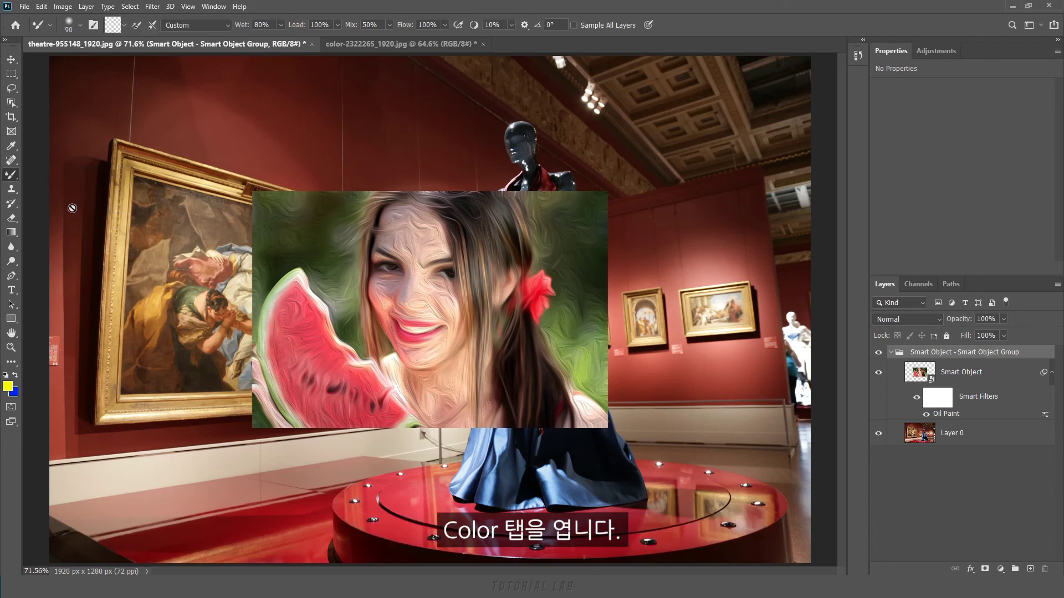
left_click(391, 43)
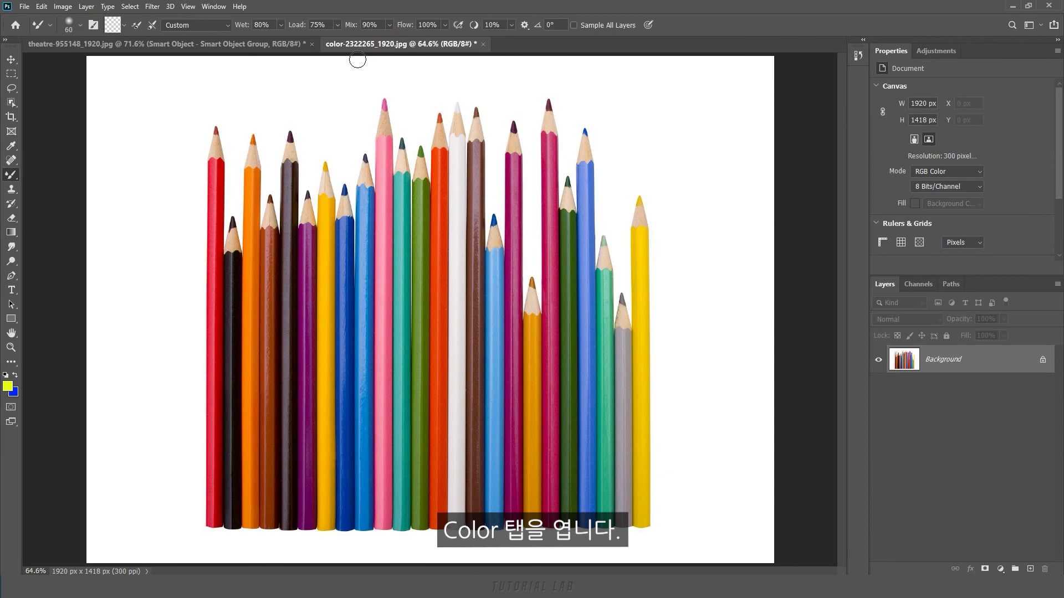
- Expand Wet Media Brushes in the preset picker and show Brush Tip and Additional Preset Info
left_click(79, 26)
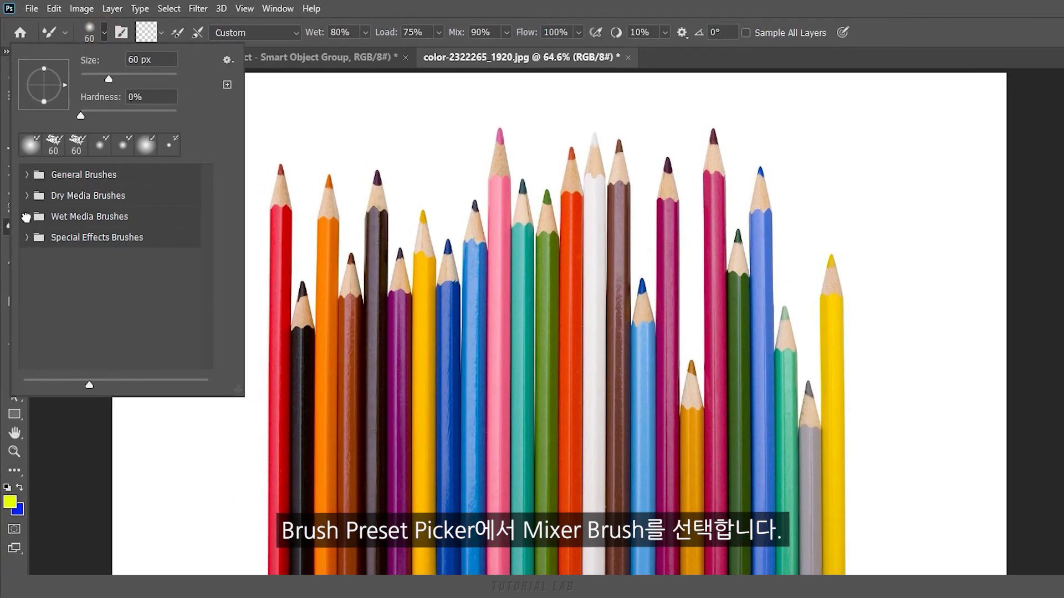
left_click(26, 217)
left_click_drag(208, 247, 209, 260)
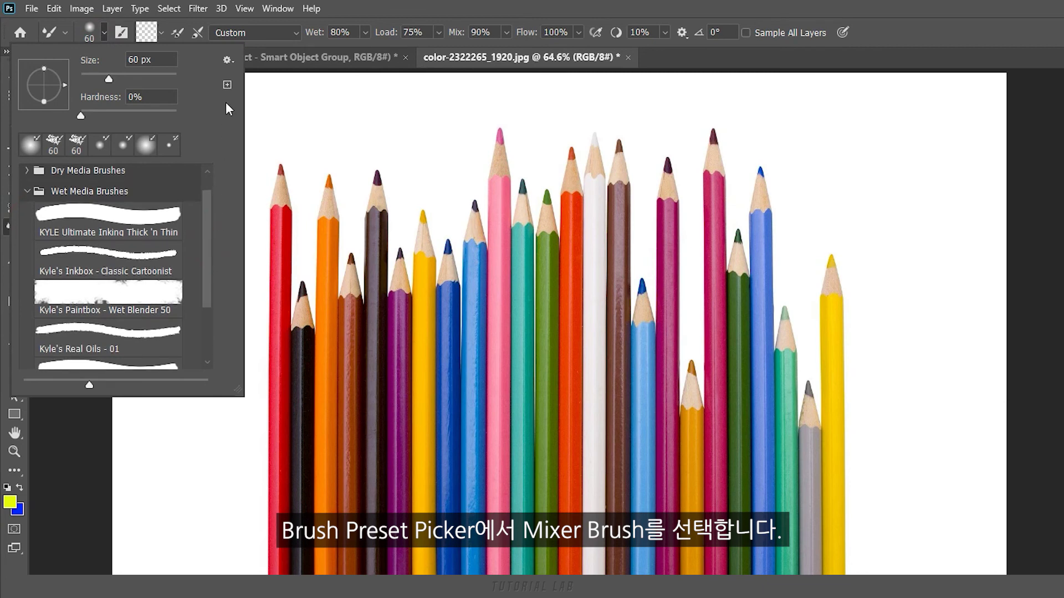
left_click(227, 60)
left_click(266, 173)
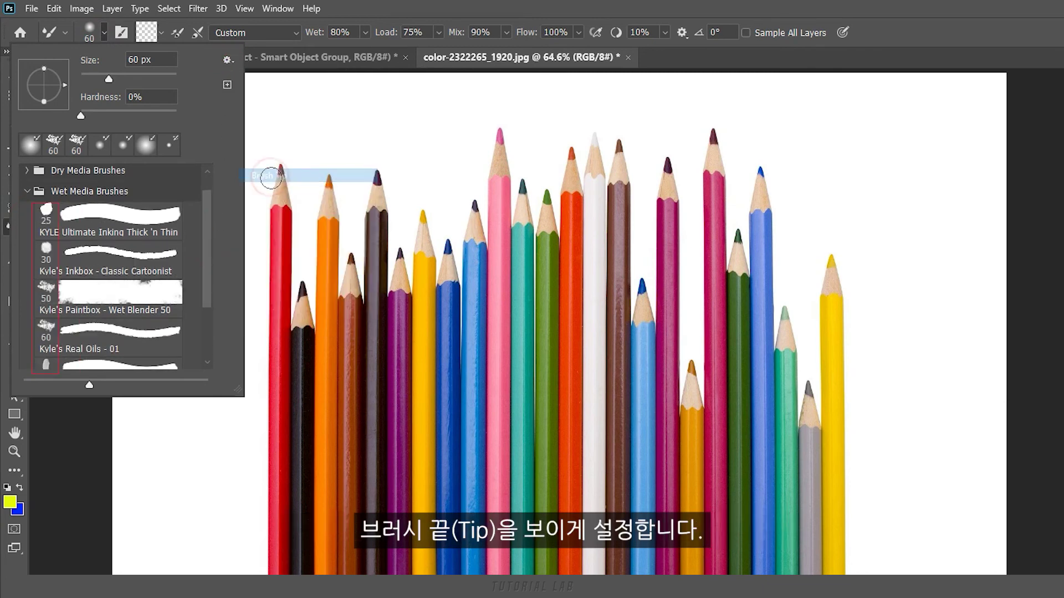
left_click(227, 60)
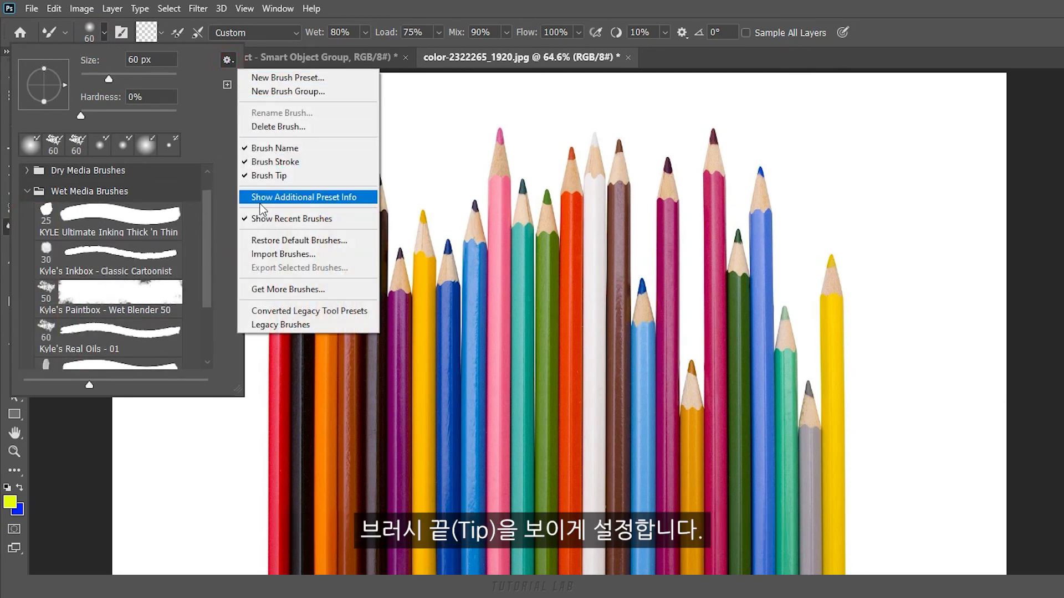
left_click(336, 200)
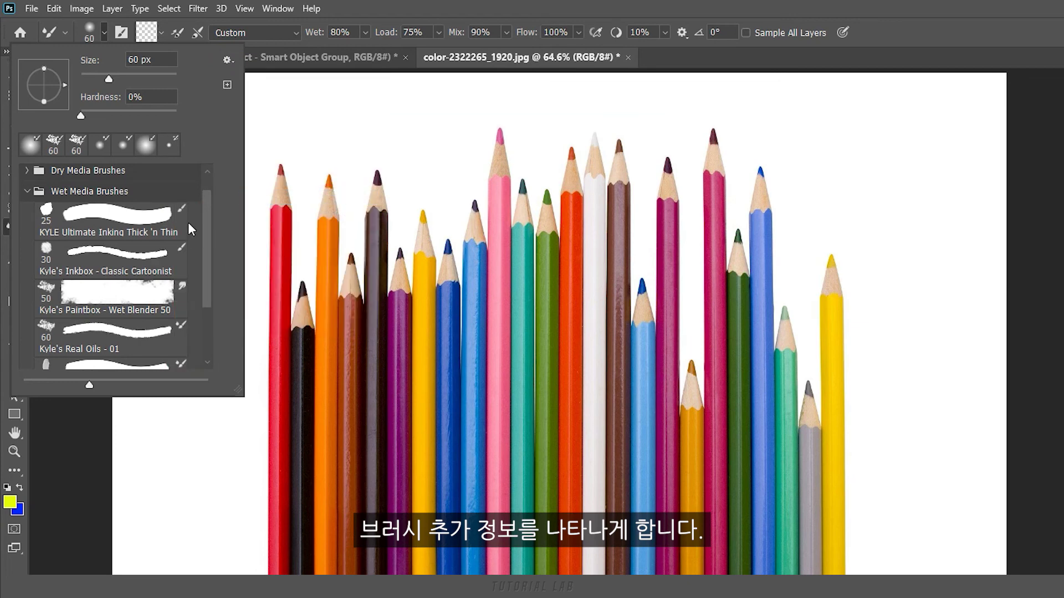
- Try the Inkbox and Paintbox presets, then settle on Kyle's Real Oils - 01
scroll(207, 240, "down", 1)
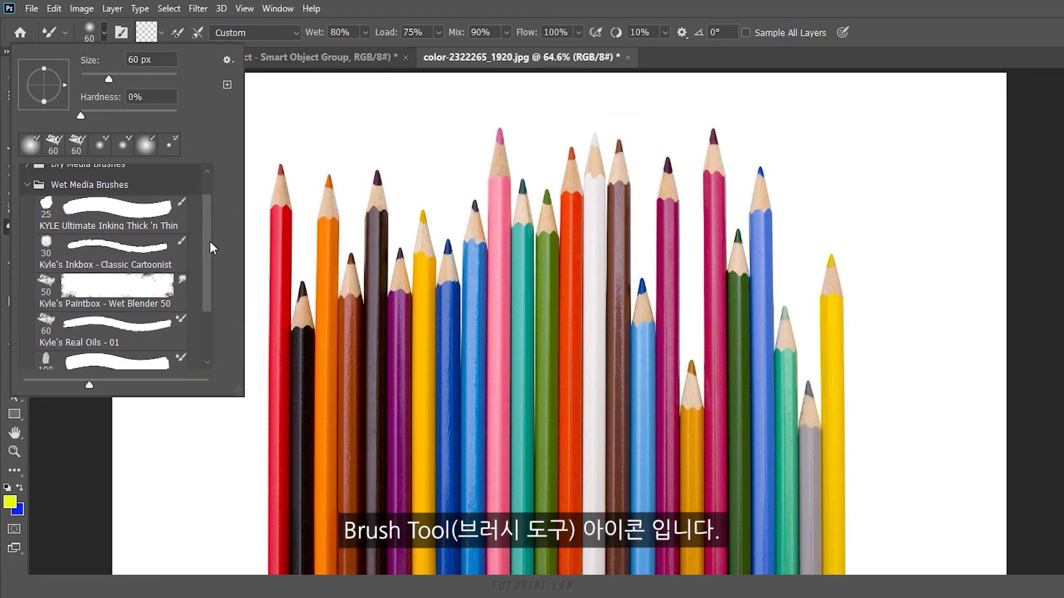
left_click(152, 218)
left_click(150, 261)
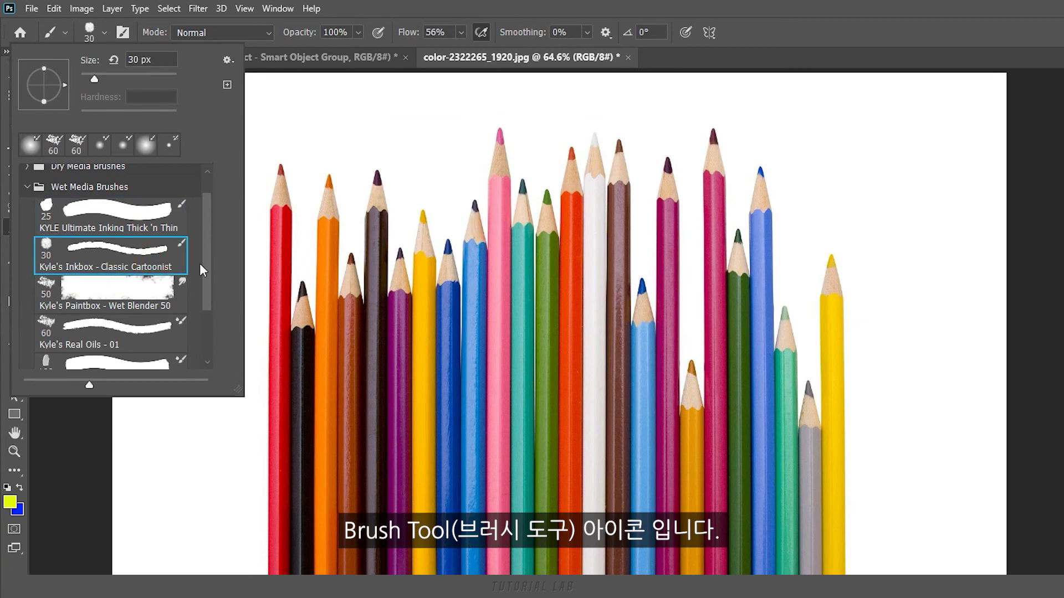
scroll(205, 271, "down", 1)
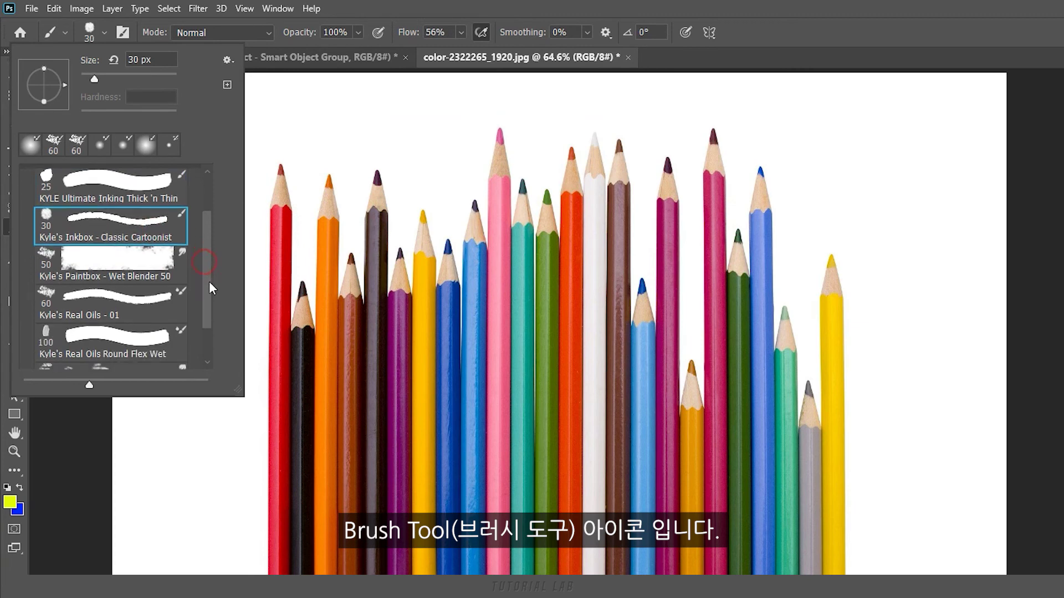
left_click(163, 265)
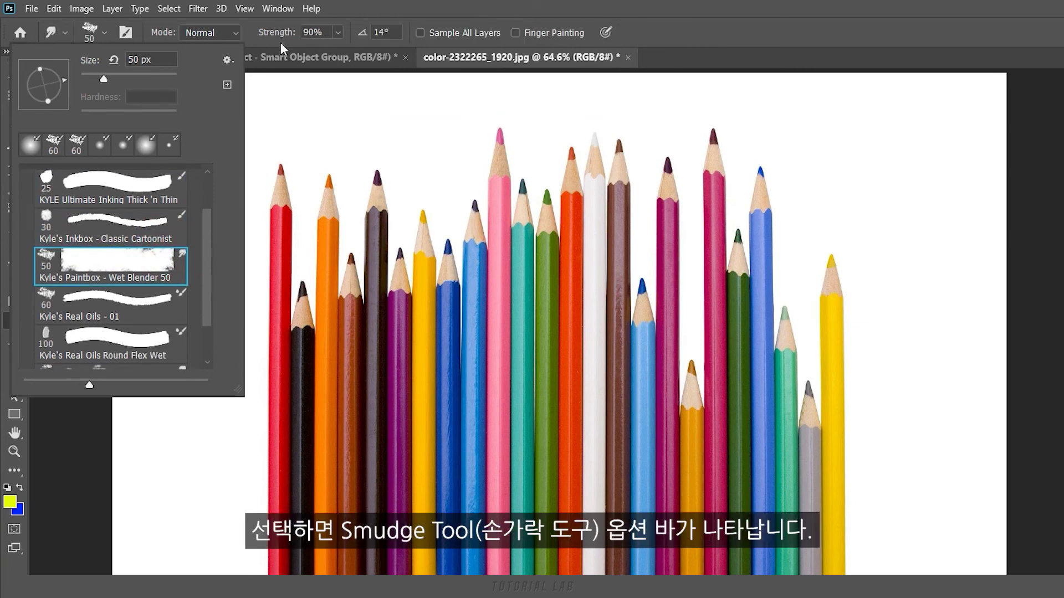
left_click_drag(206, 304, 208, 321)
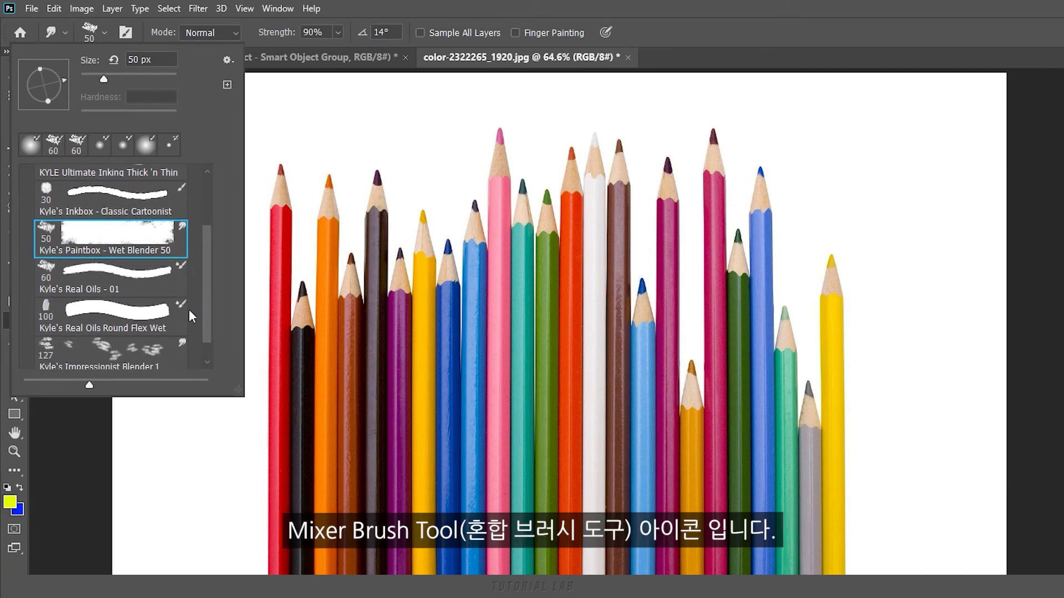
left_click(144, 281)
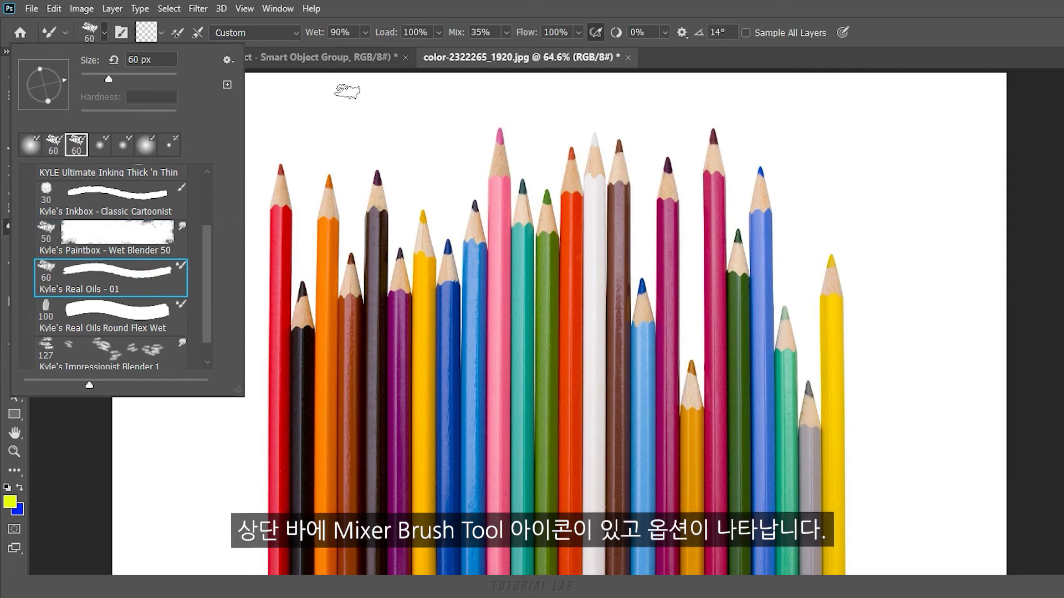
left_click(102, 33)
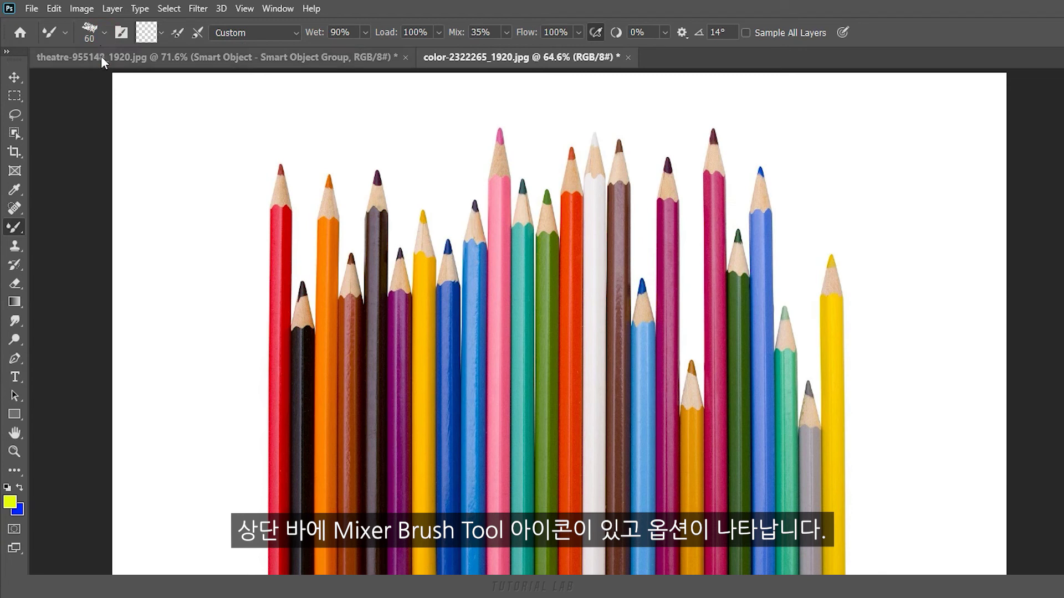
- Load the brush with yellow and paint a stroke across the top-left
left_click(162, 34)
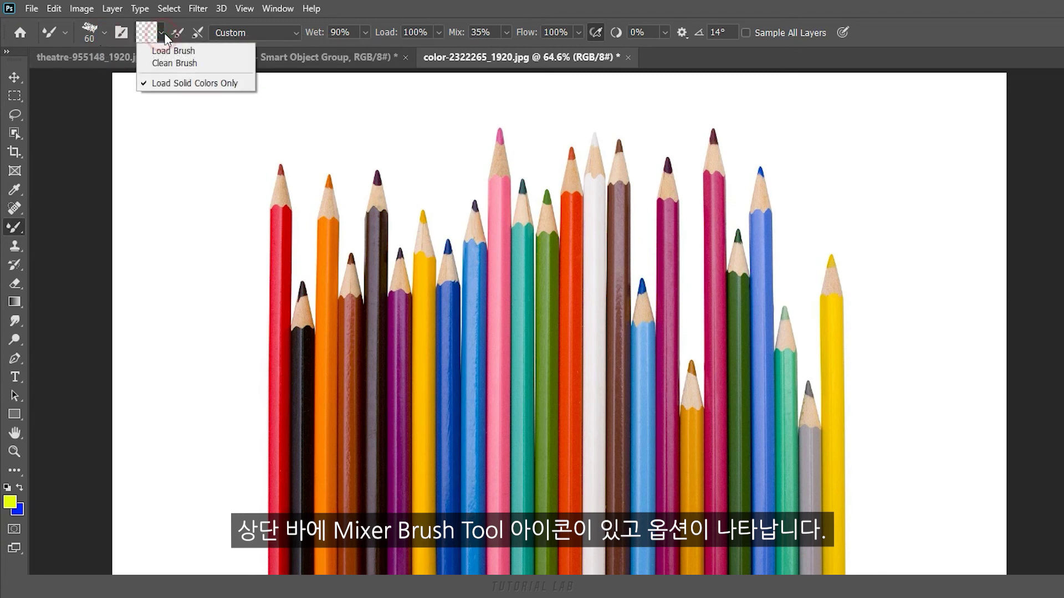
left_click(192, 52)
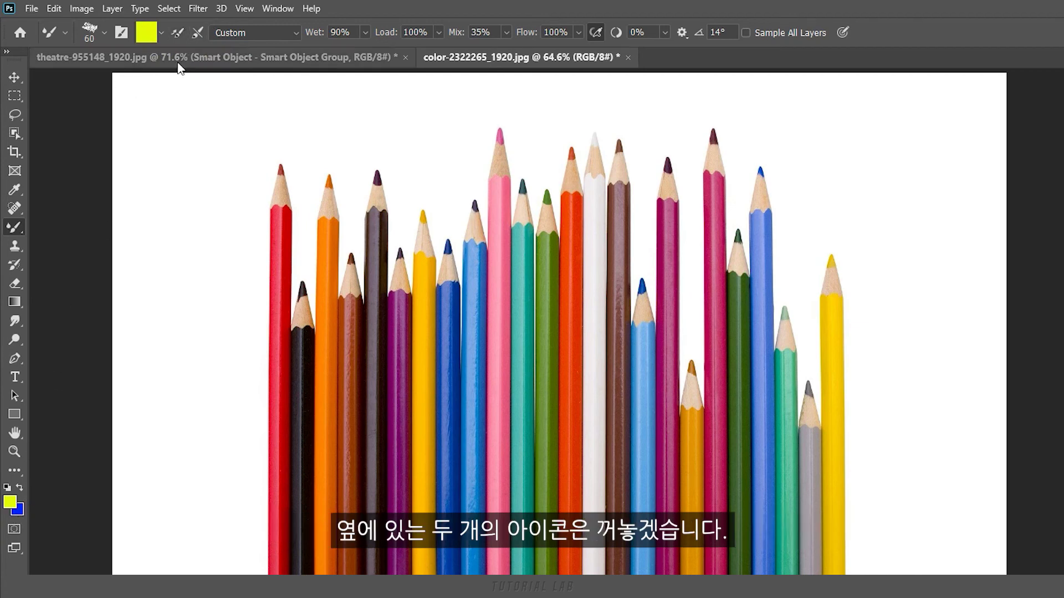
left_click_drag(183, 123, 384, 112)
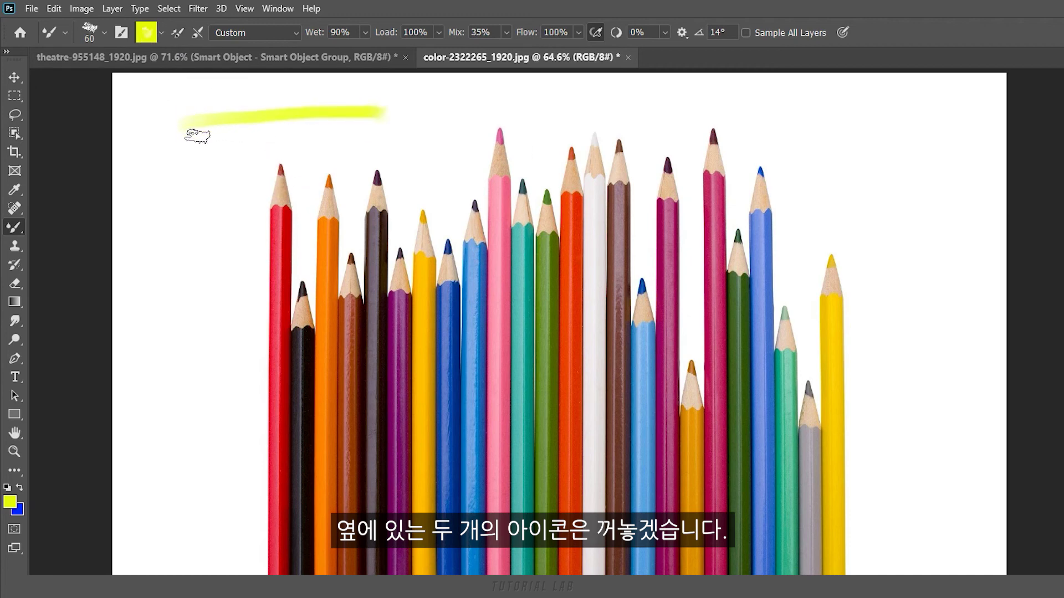
- Clean the brush and smear colourless strokes across the pencil tips below the yellow
left_click(160, 33)
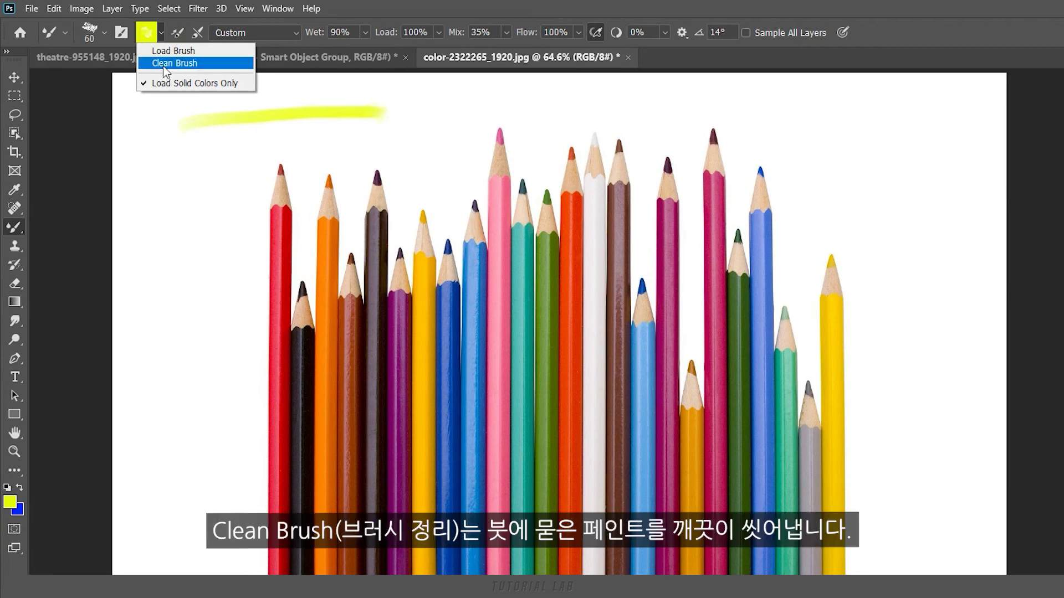
left_click(166, 66)
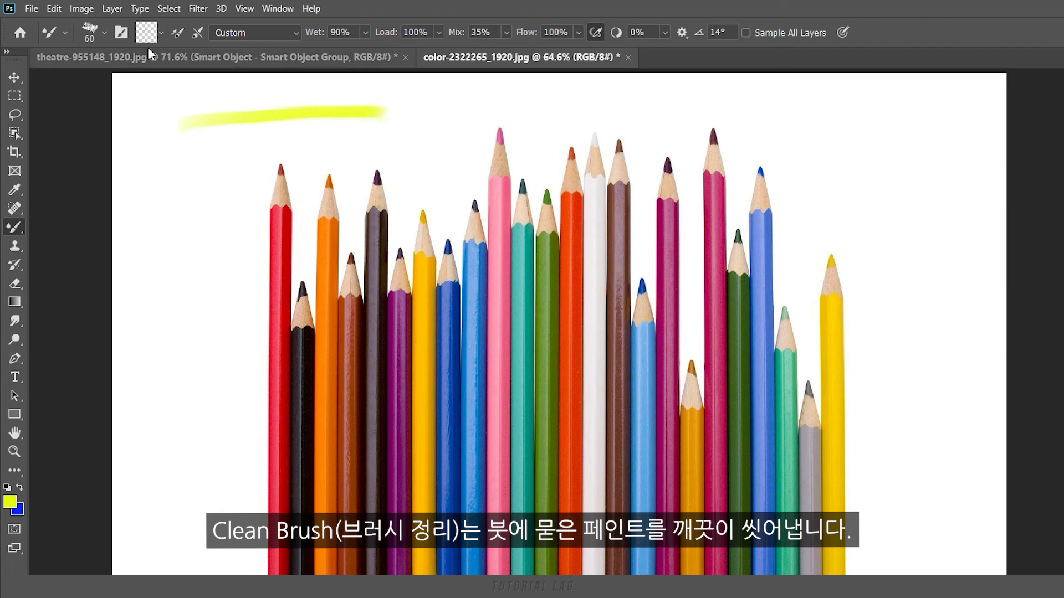
left_click_drag(355, 113, 382, 111)
left_click_drag(202, 191, 412, 168)
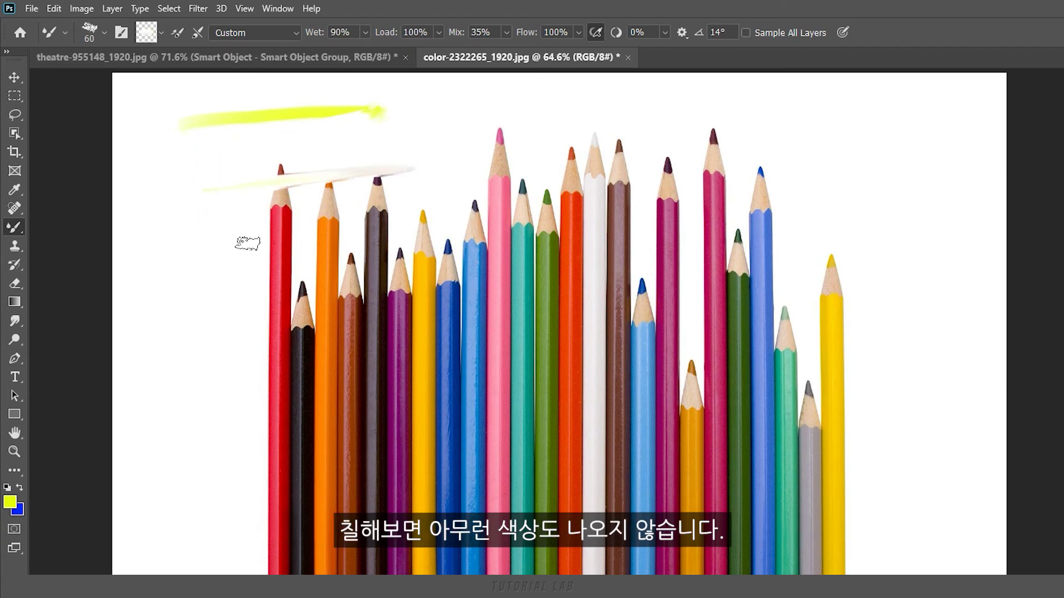
left_click_drag(216, 161, 293, 146)
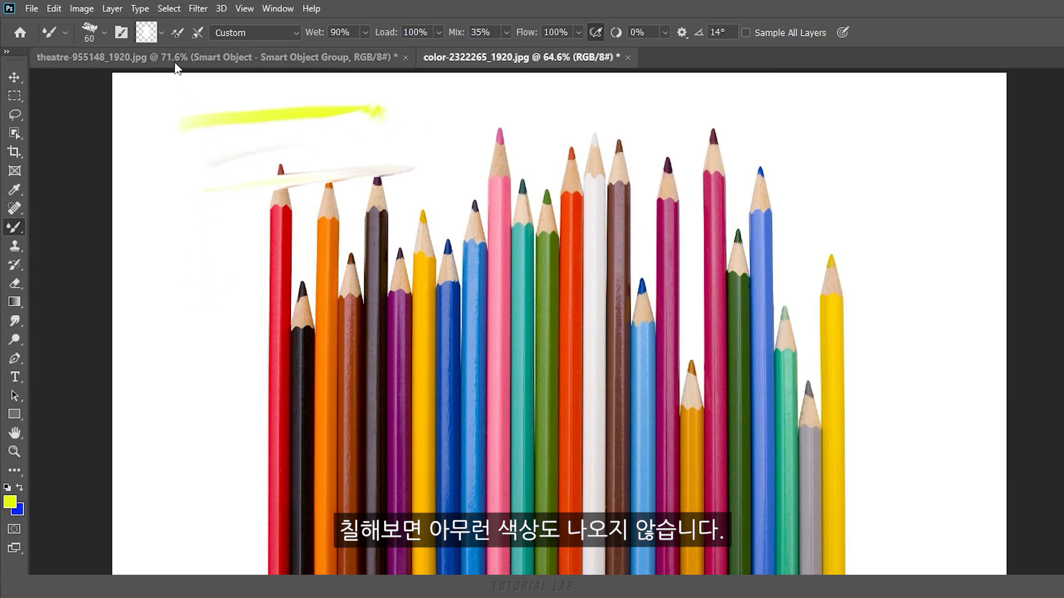
- Clean the brush again, then reload it with yellow paint
left_click(162, 34)
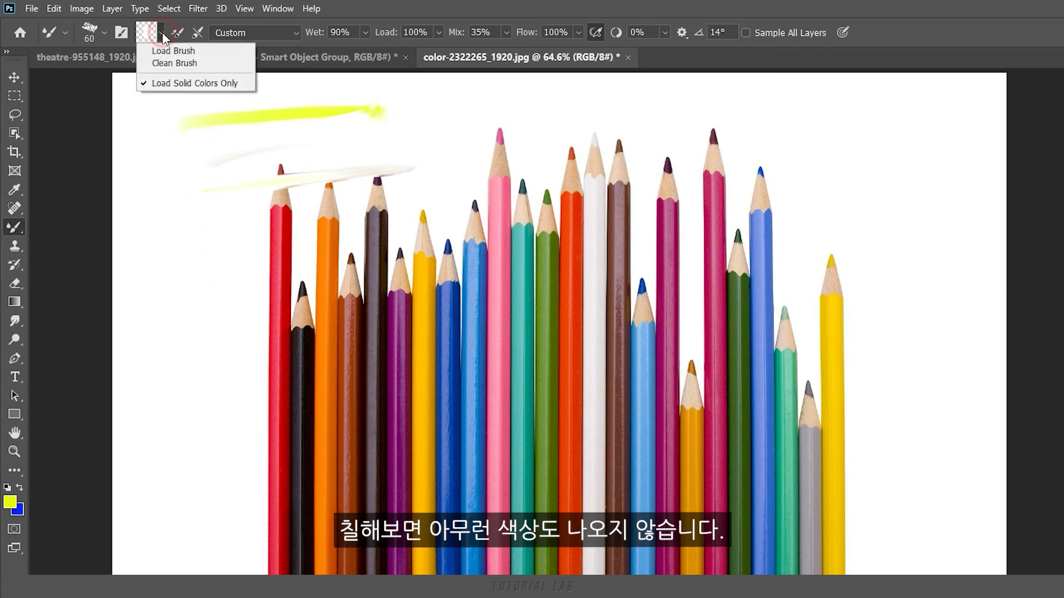
left_click(169, 63)
left_click(162, 34)
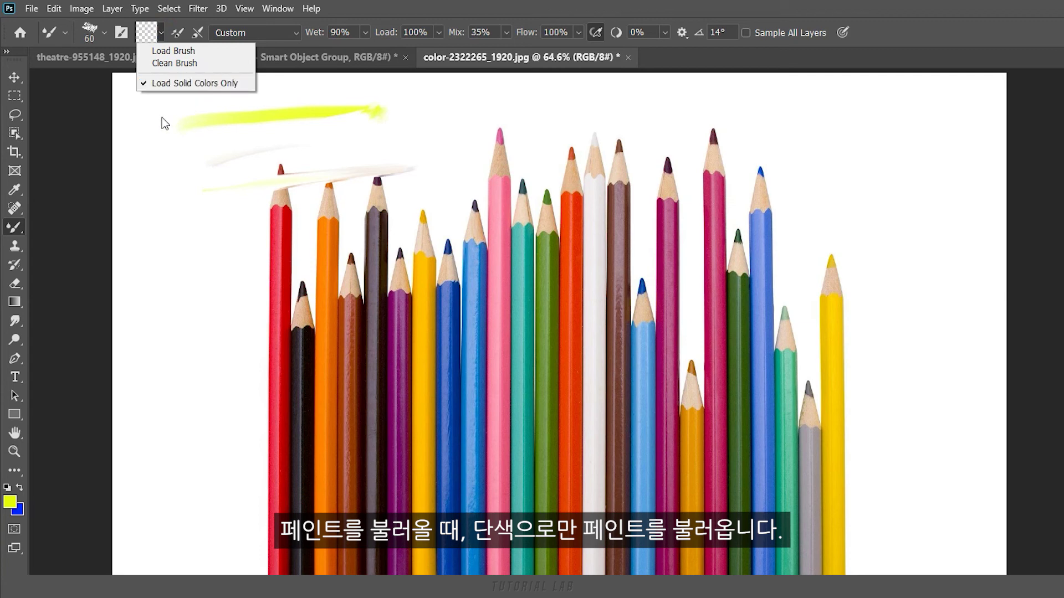
left_click(171, 50)
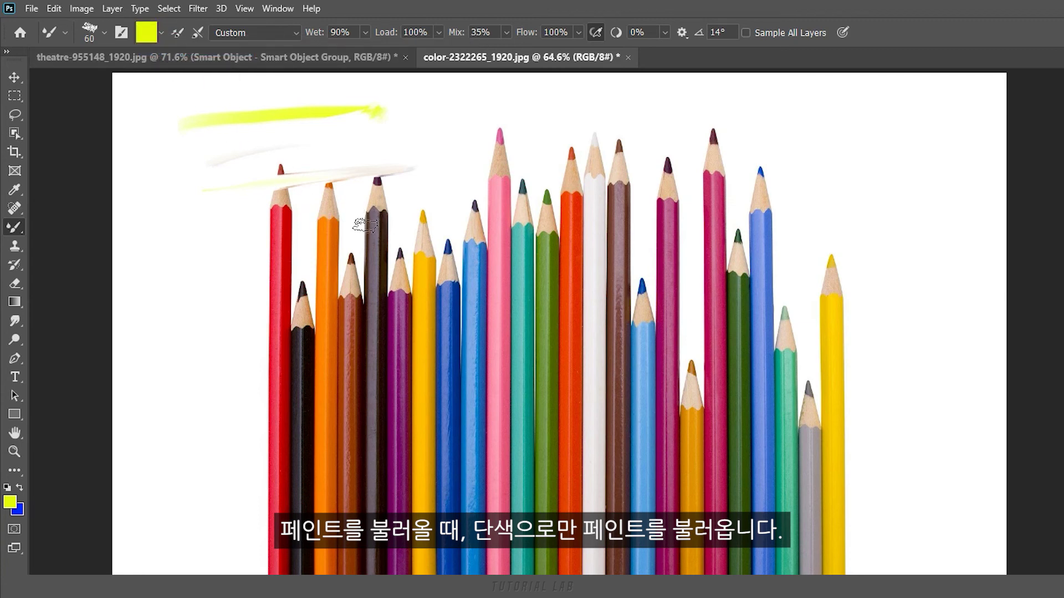
- Alt-sample solid colours from the dark, yellow, blue, pink, teal and orange-red pencils
key("alt")
left_click(381, 221, "alt")
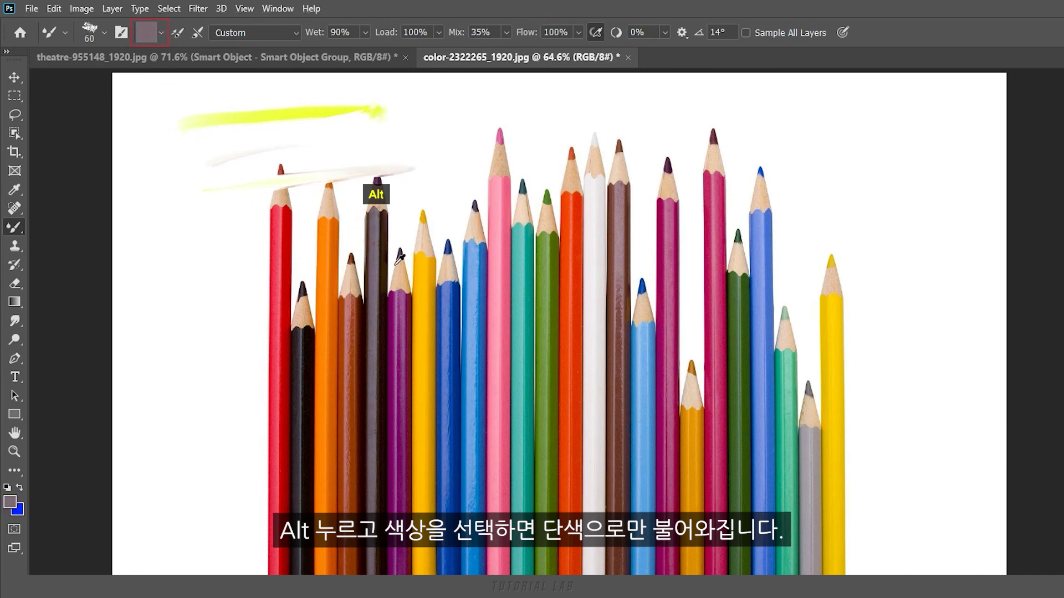
left_click(431, 283, "alt")
left_click(460, 321, "alt")
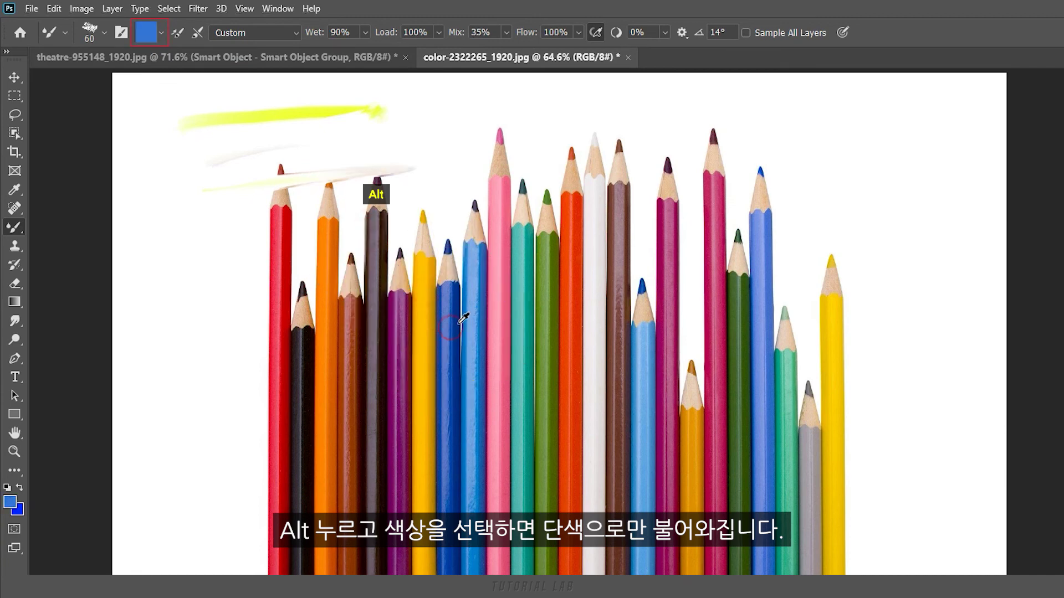
left_click(474, 277, "alt")
left_click(502, 239, "alt")
left_click(531, 267, "alt")
left_click(580, 254, "alt")
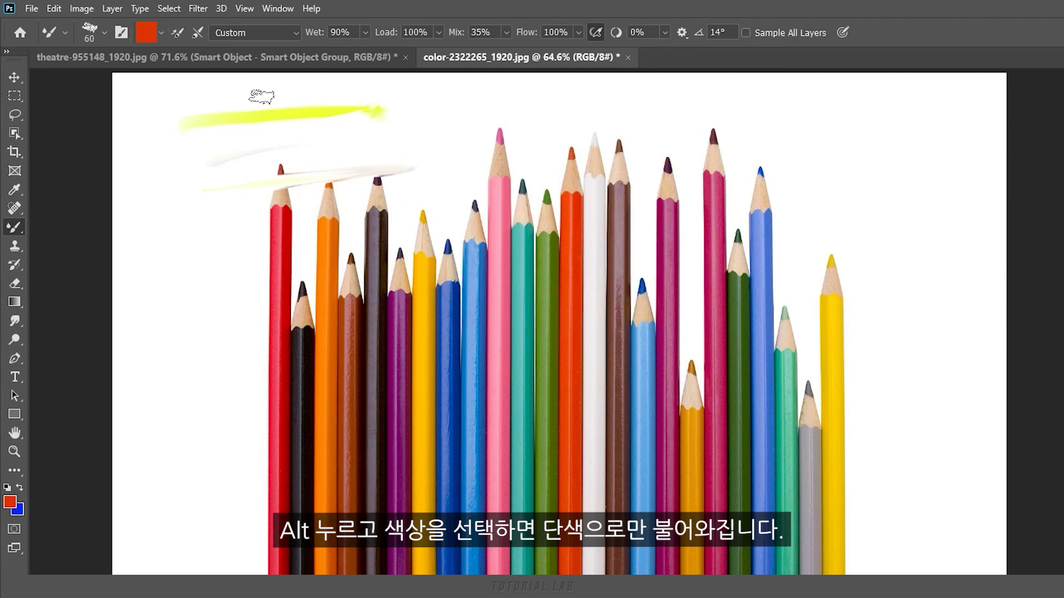
- Turn off Load Solid Colors Only in the brush loading options
left_click(160, 32)
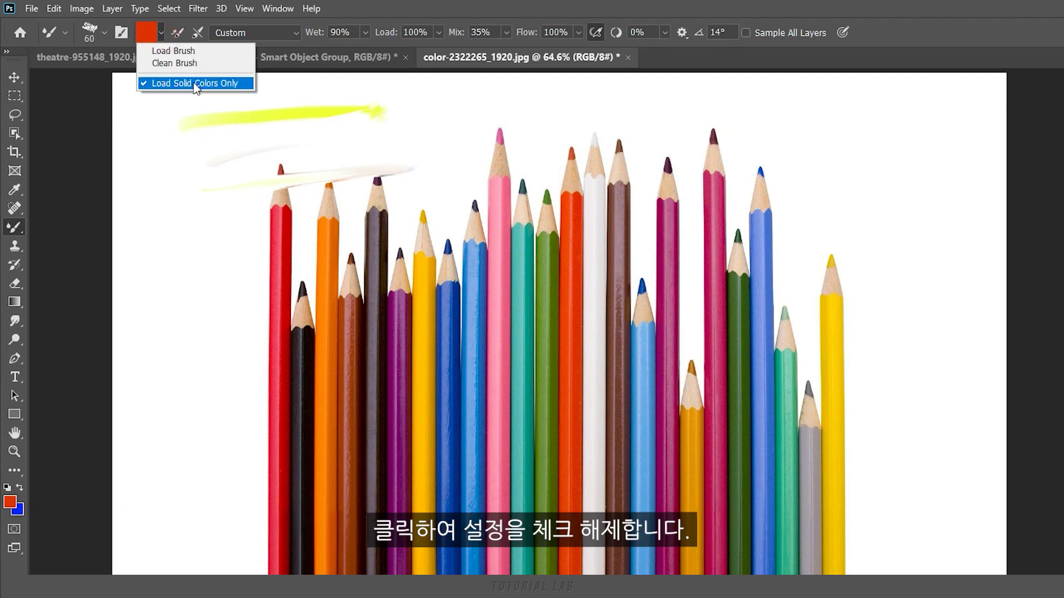
left_click(175, 83)
left_click(162, 32)
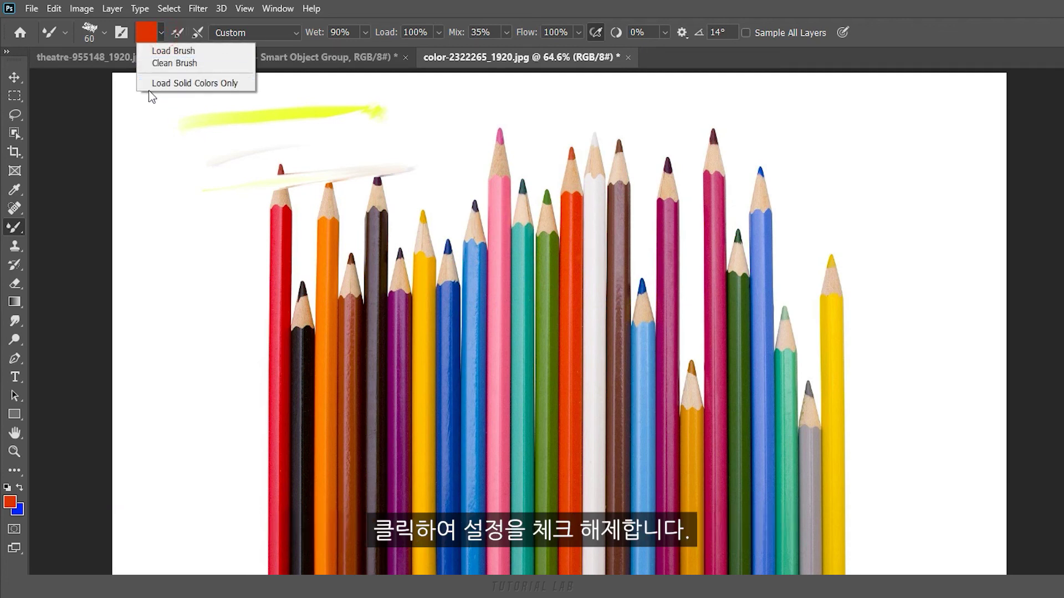
left_click(162, 34)
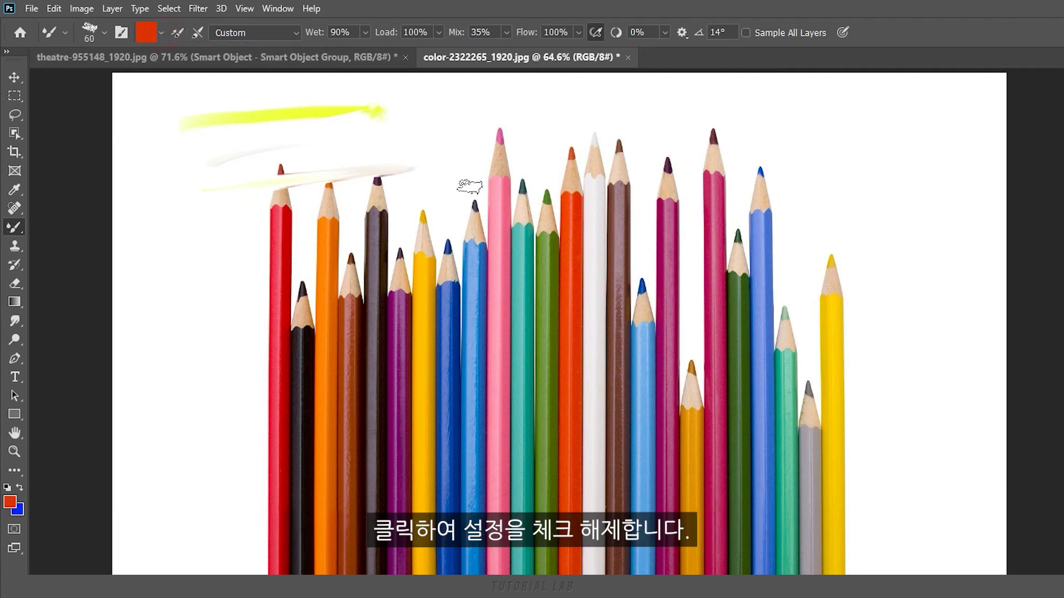
- Load pencil tips to paint pink, beige and grey test strokes, plus grey zigzags on the left
left_click(498, 140, "alt")
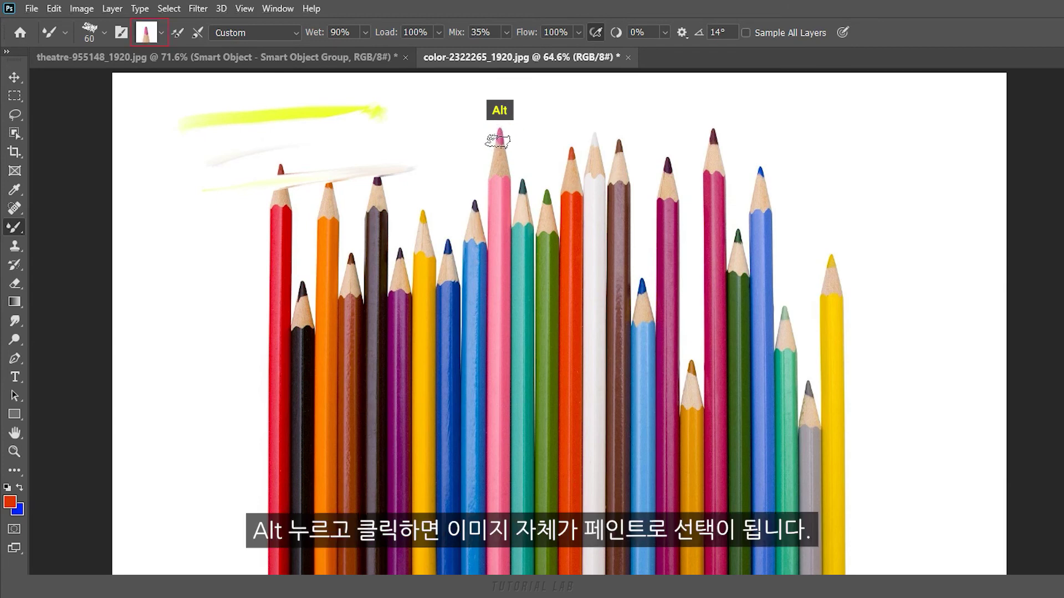
left_click_drag(423, 114, 584, 102)
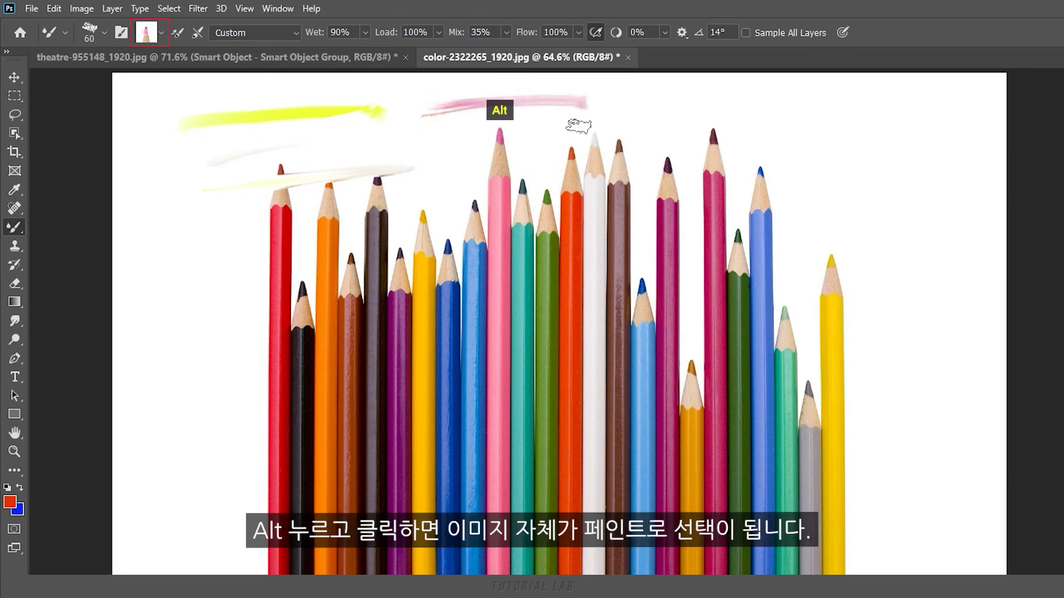
left_click(595, 146, "alt")
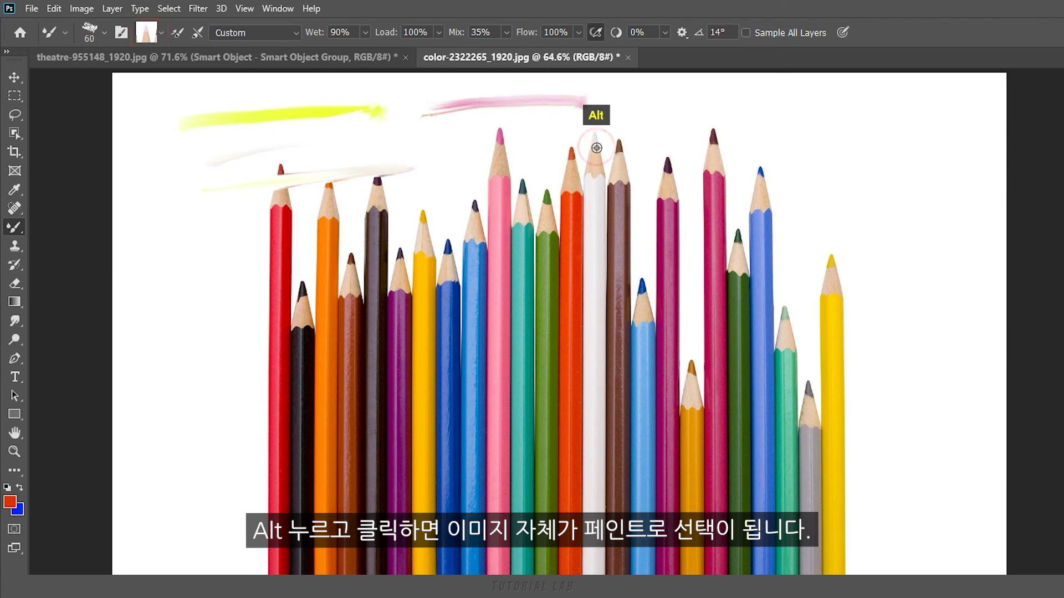
left_click_drag(648, 113, 746, 114)
left_click(474, 213, "alt")
left_click_drag(815, 143, 920, 151)
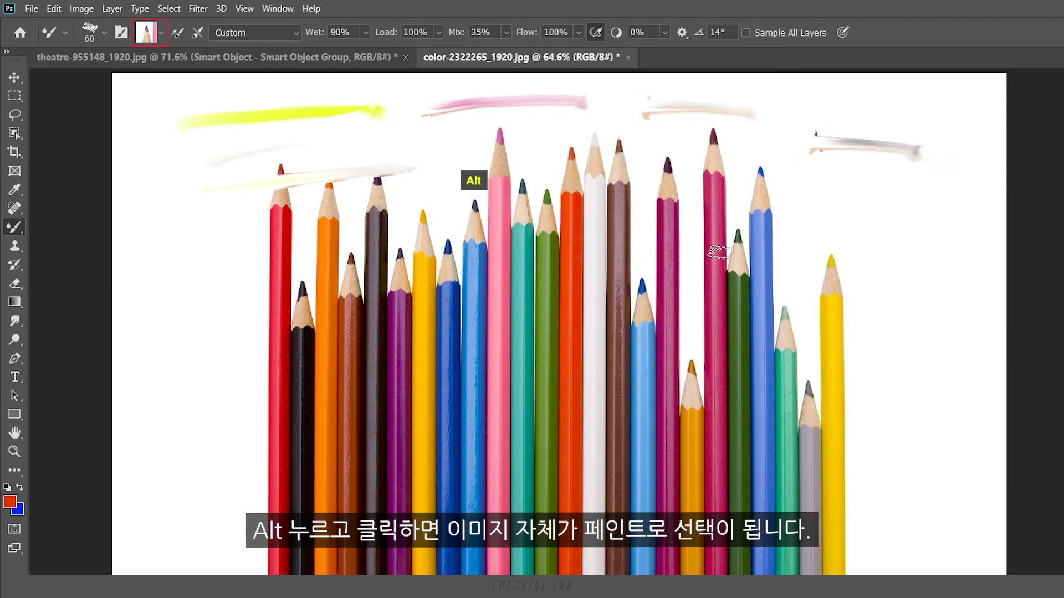
left_click(834, 263, "alt")
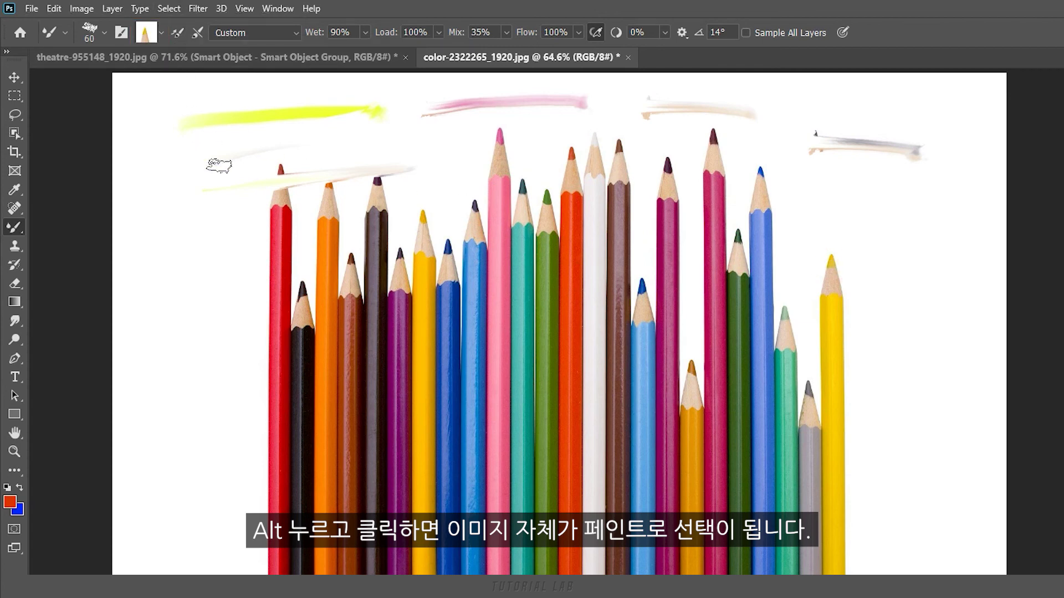
left_click(302, 295, "alt")
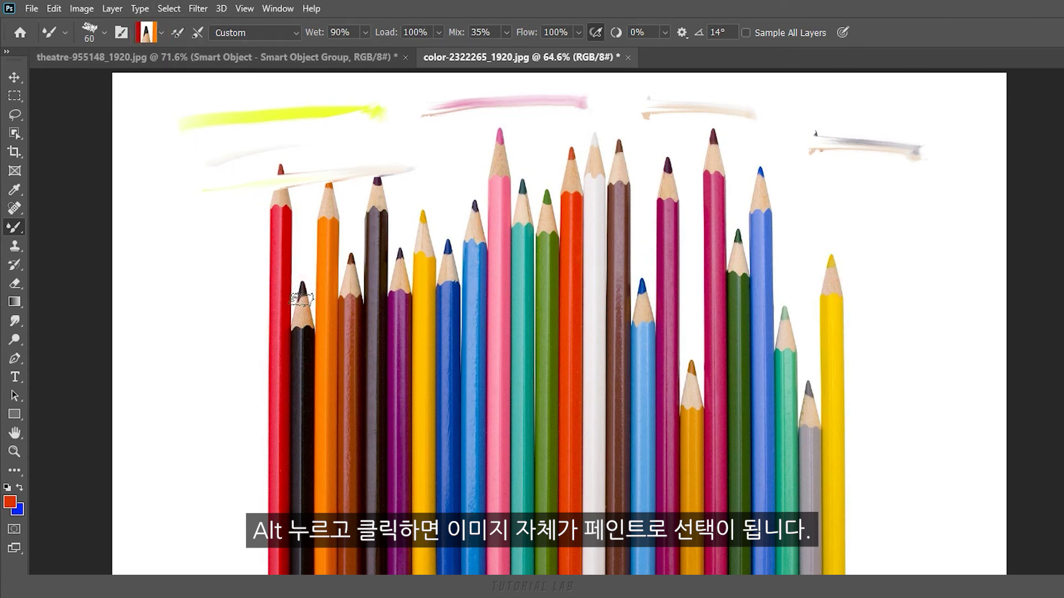
mouse_move(178, 302)
left_mouse_down()
mouse_move(166, 308)
mouse_move(190, 368)
mouse_move(238, 351)
mouse_move(151, 469)
left_mouse_up()
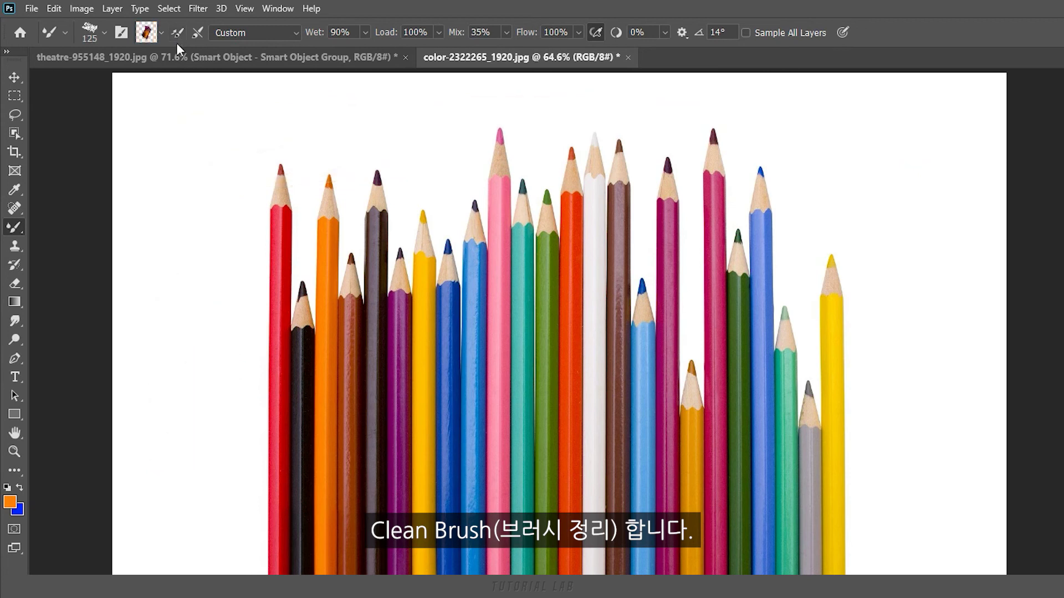
- Clean the brush and smear curved strokes from the red pencil up to the teal and white pencils
left_click(160, 33)
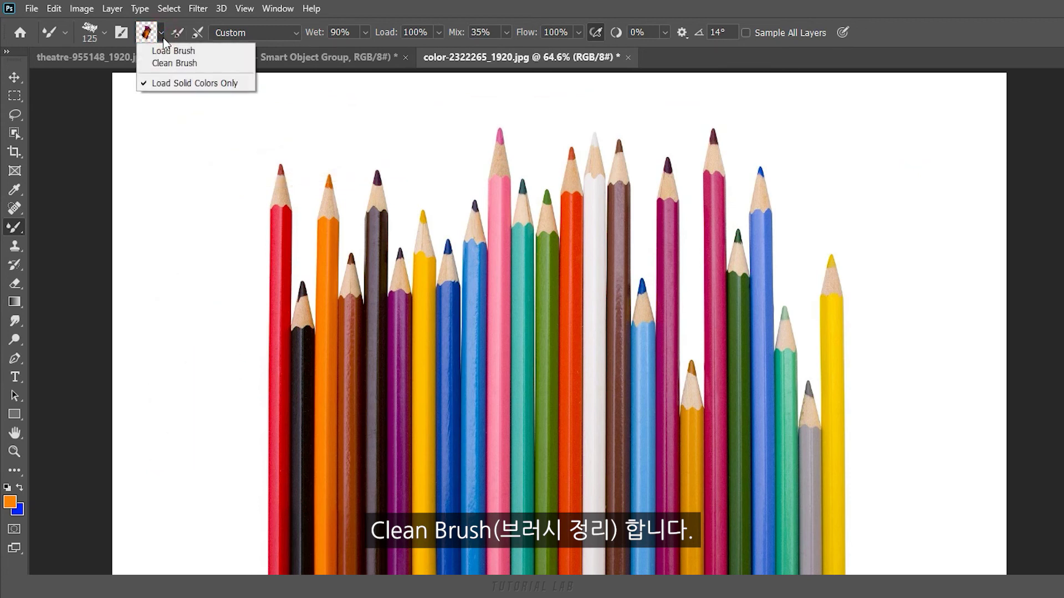
left_click(158, 65)
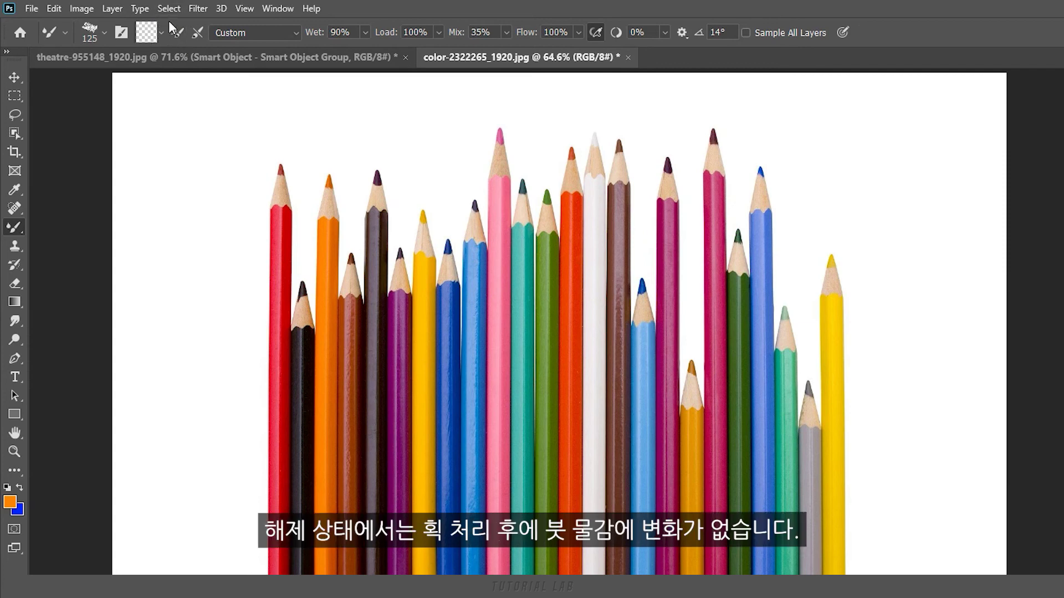
mouse_move(294, 375)
left_mouse_down()
mouse_move(380, 332)
mouse_move(386, 318)
left_mouse_up()
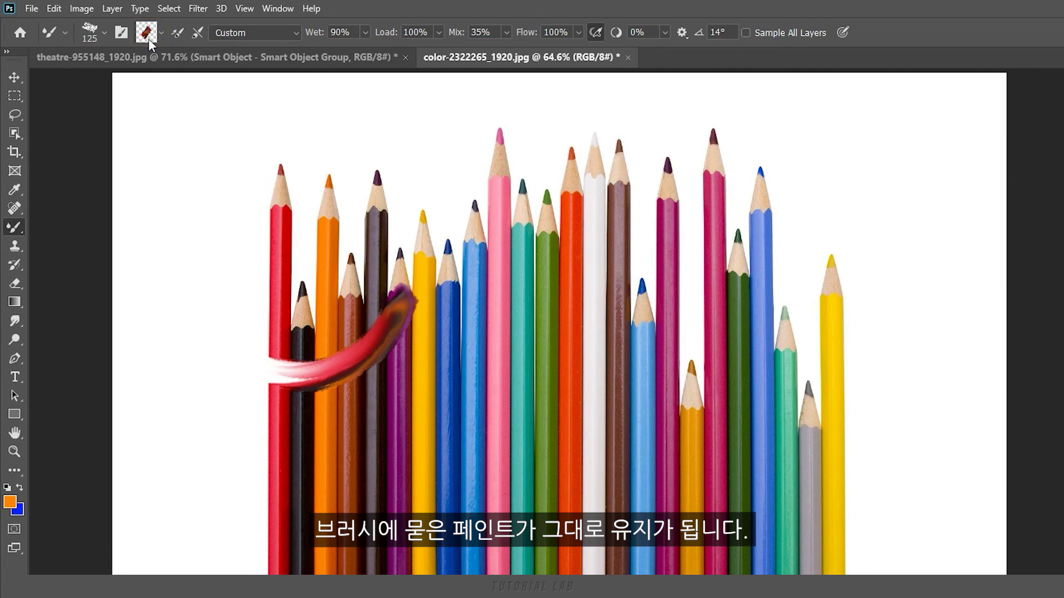
left_click_drag(383, 382, 460, 288)
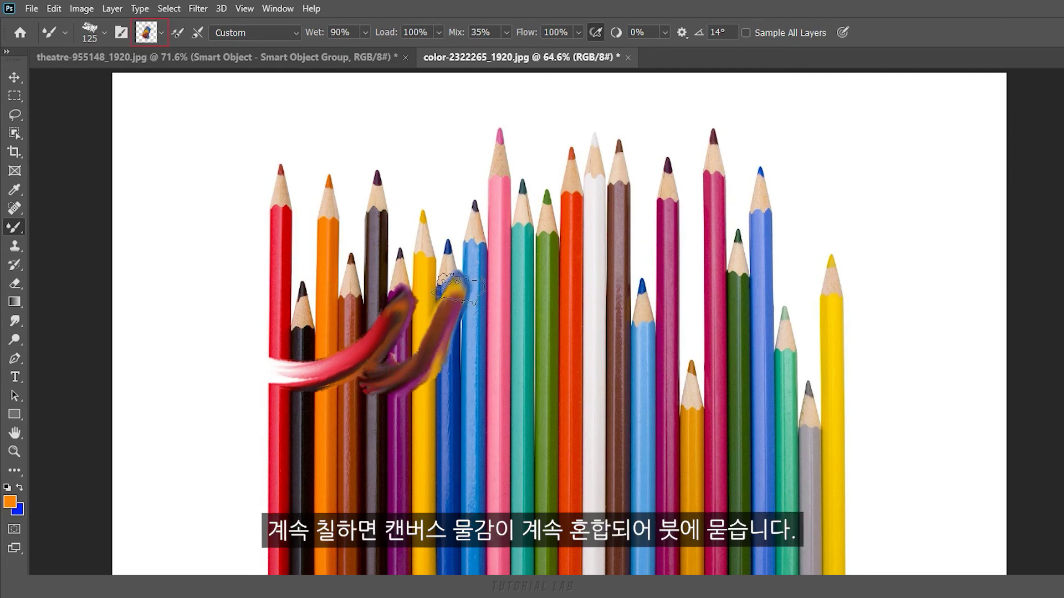
left_click_drag(411, 403, 523, 265)
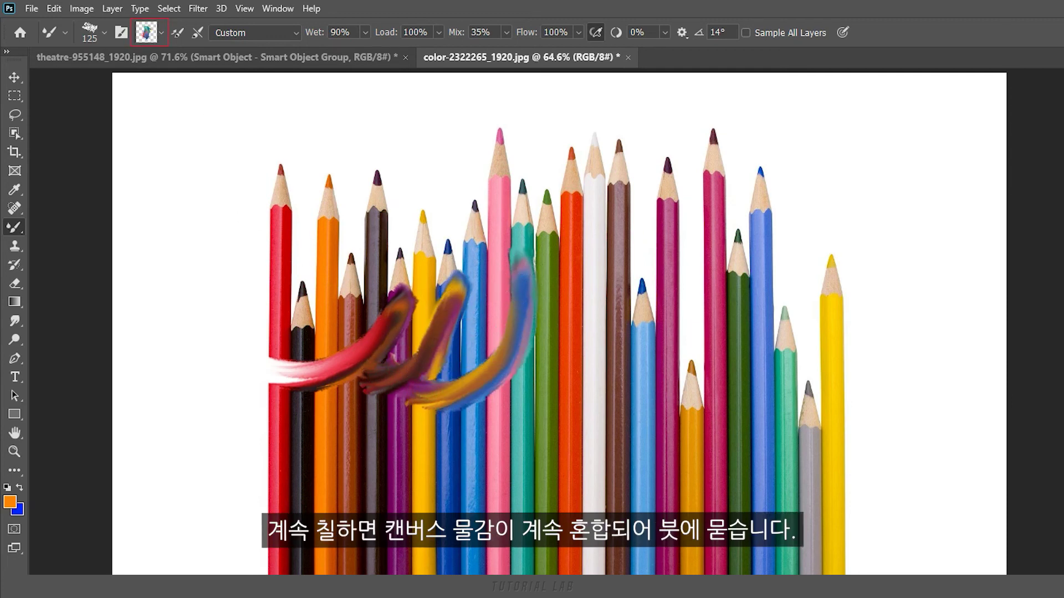
left_click_drag(529, 388, 588, 252)
- Keep blending curved strokes across the magenta, green, blue and yellow pencils to the right edge
left_click_drag(554, 377, 626, 265)
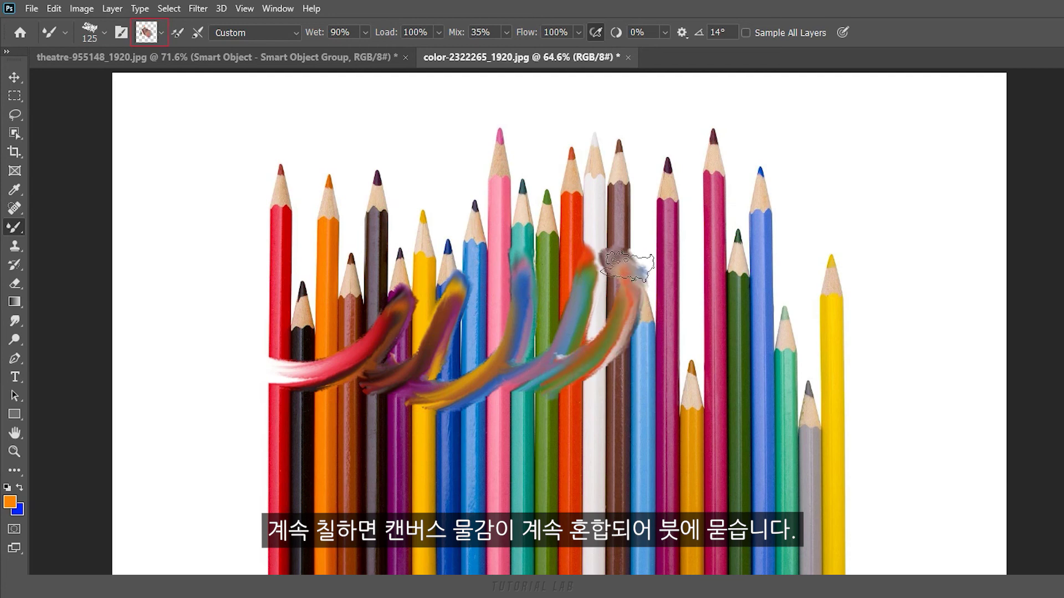
left_click_drag(588, 391, 687, 247)
left_click_drag(637, 385, 710, 339)
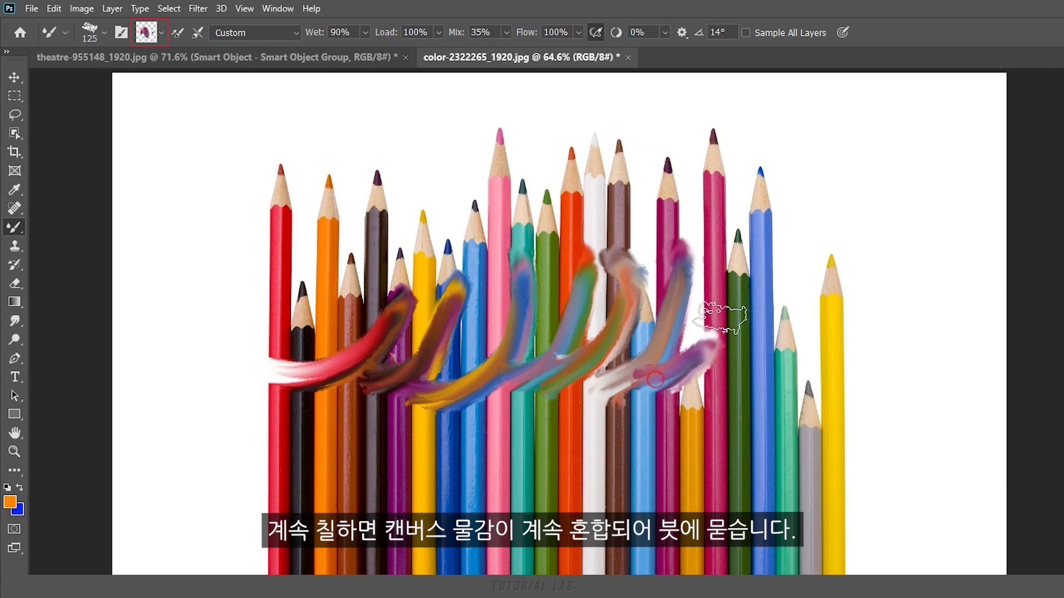
left_click_drag(687, 382, 745, 258)
left_click_drag(718, 382, 779, 260)
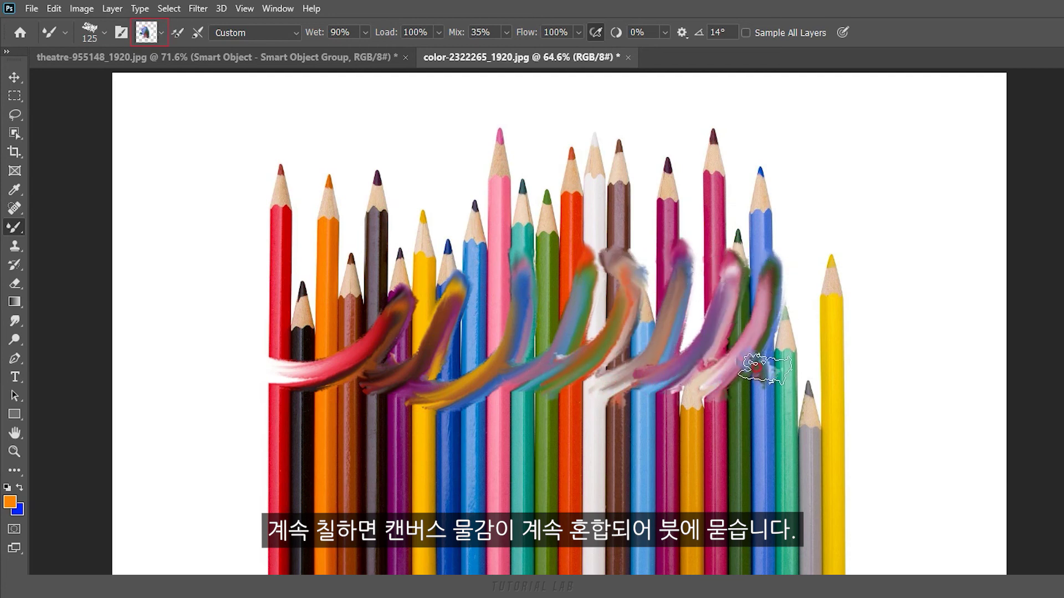
left_click_drag(762, 383, 828, 247)
left_click_drag(881, 350, 900, 244)
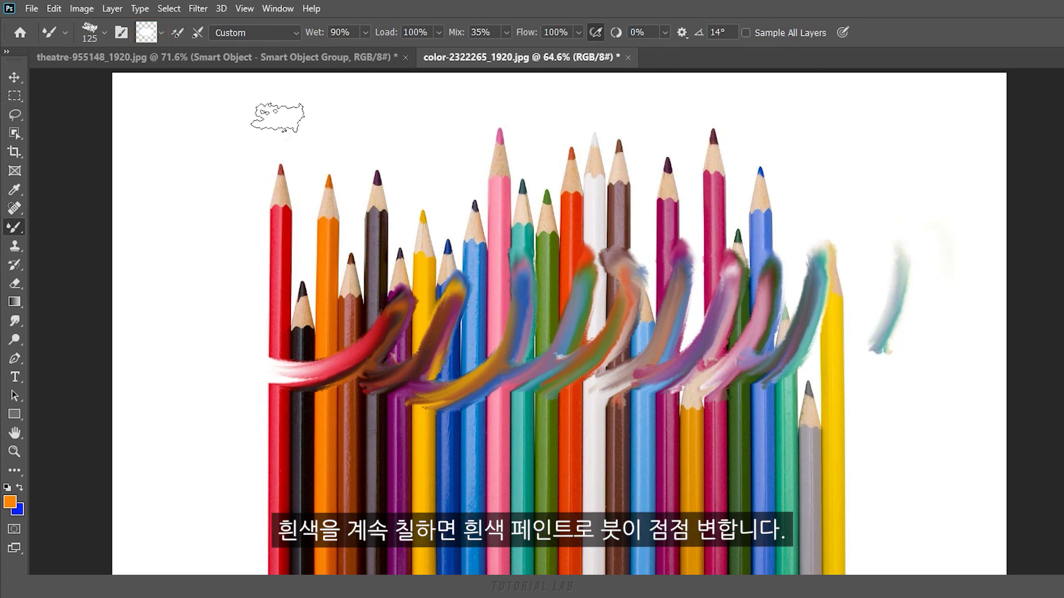
- Clean the brush, enable Load the brush after each stroke, and paint orange strokes at lower left
left_click(160, 32)
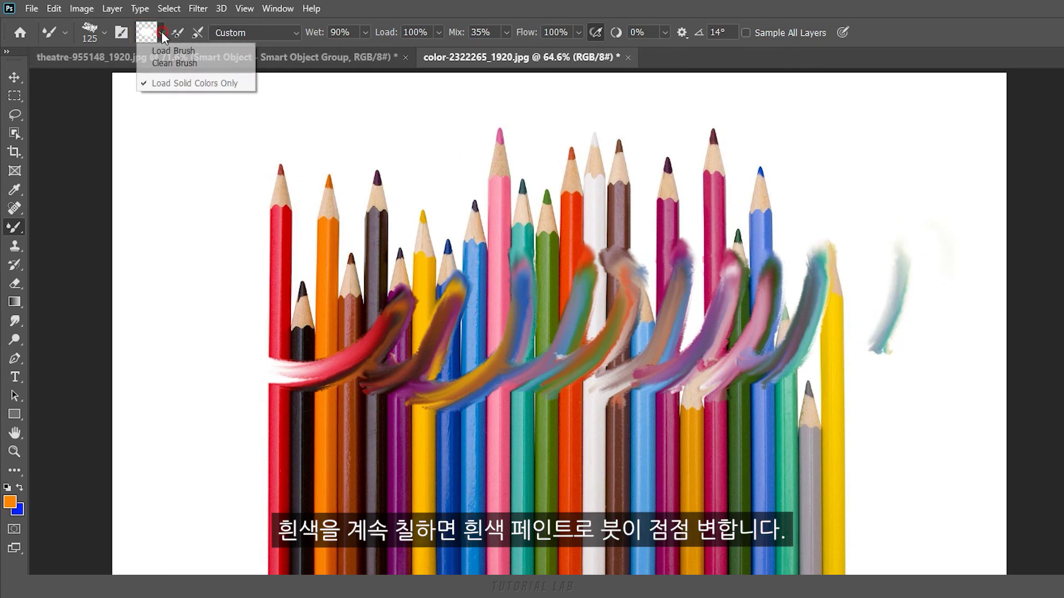
left_click(163, 64)
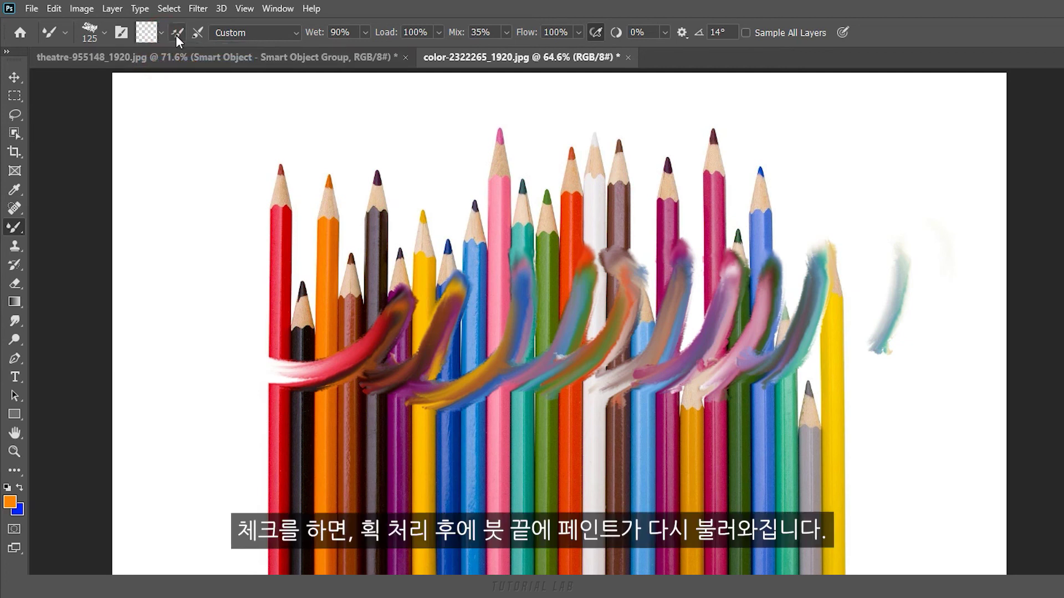
left_click(175, 37)
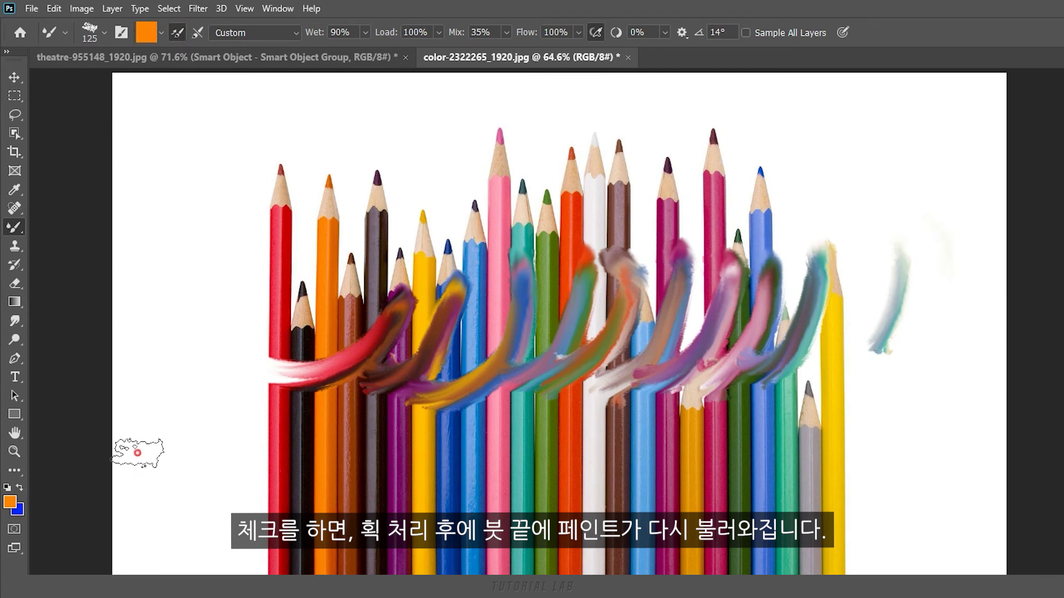
left_click_drag(135, 450, 192, 363)
left_click_drag(174, 474, 226, 385)
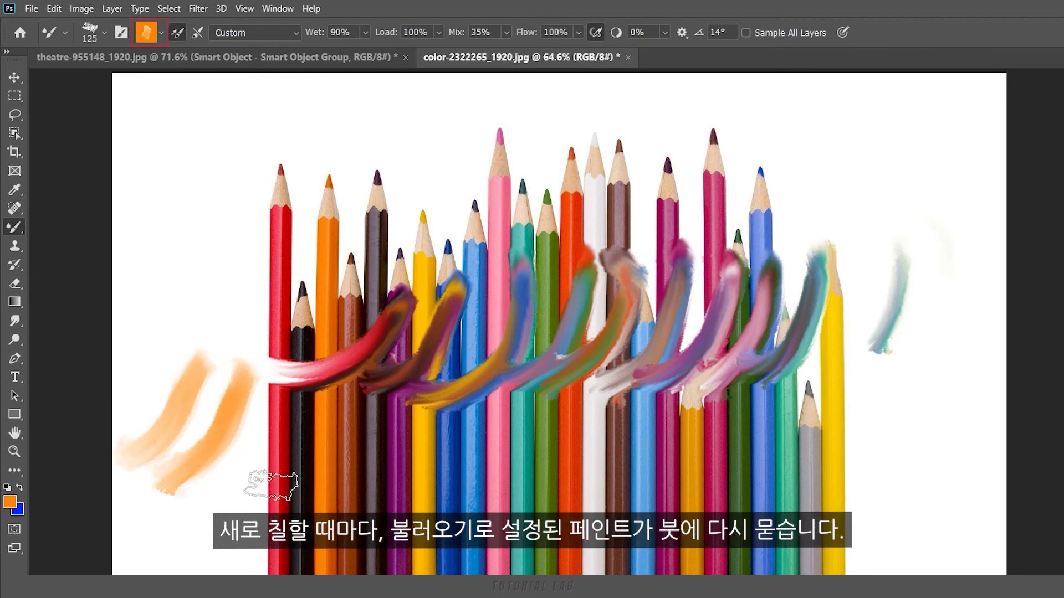
- Paint a row of orange strokes across the middle and right pencils to the right edge
left_click_drag(277, 476, 360, 375)
left_click_drag(335, 498, 441, 383)
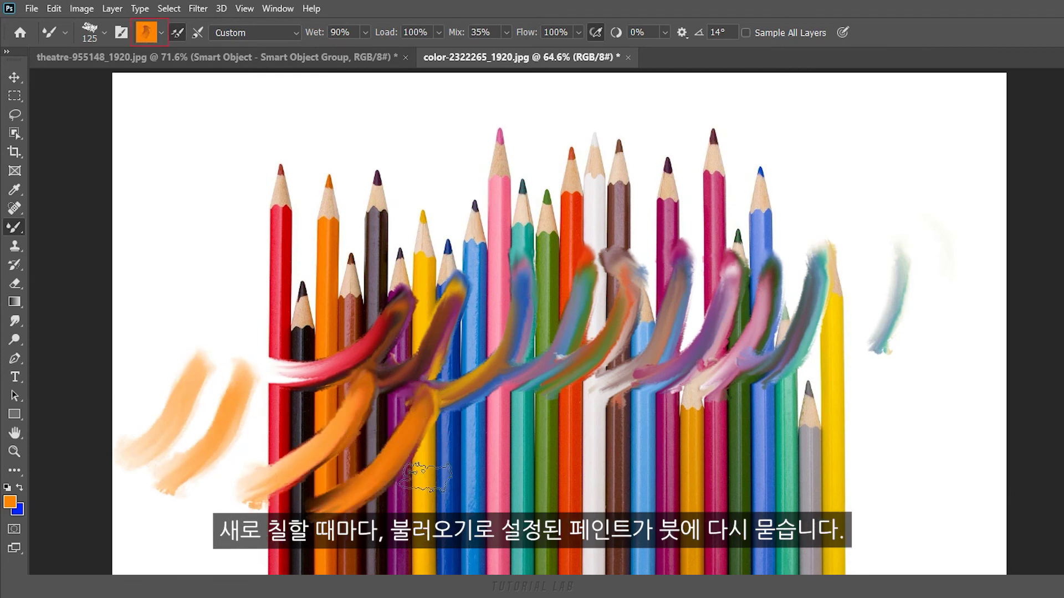
left_click_drag(388, 504, 490, 388)
left_click_drag(443, 507, 549, 388)
left_click_drag(504, 509, 602, 396)
left_click_drag(576, 507, 662, 391)
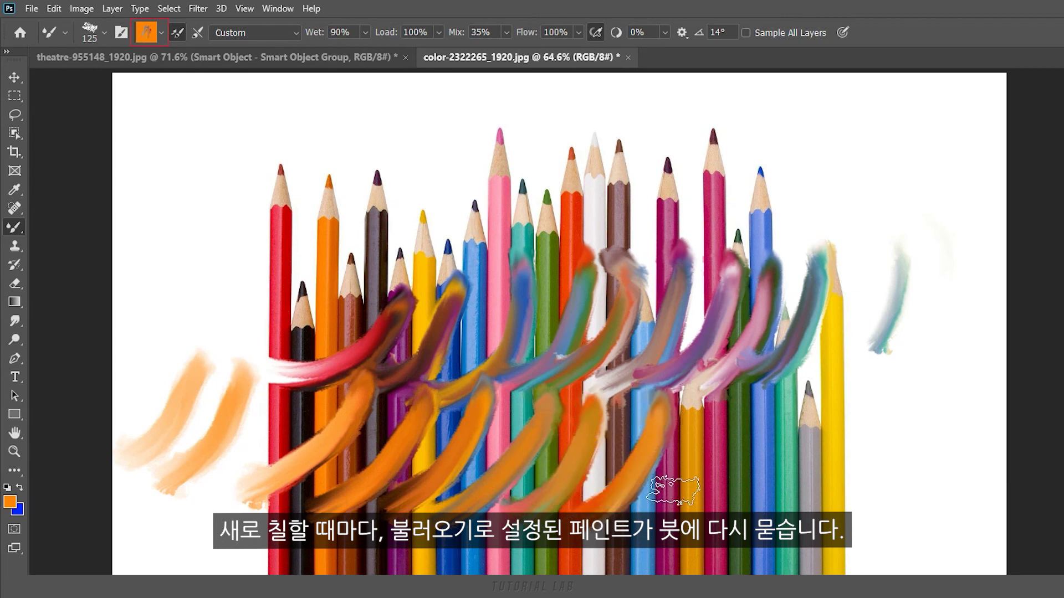
left_click_drag(637, 512, 759, 377)
left_click_drag(720, 490, 801, 363)
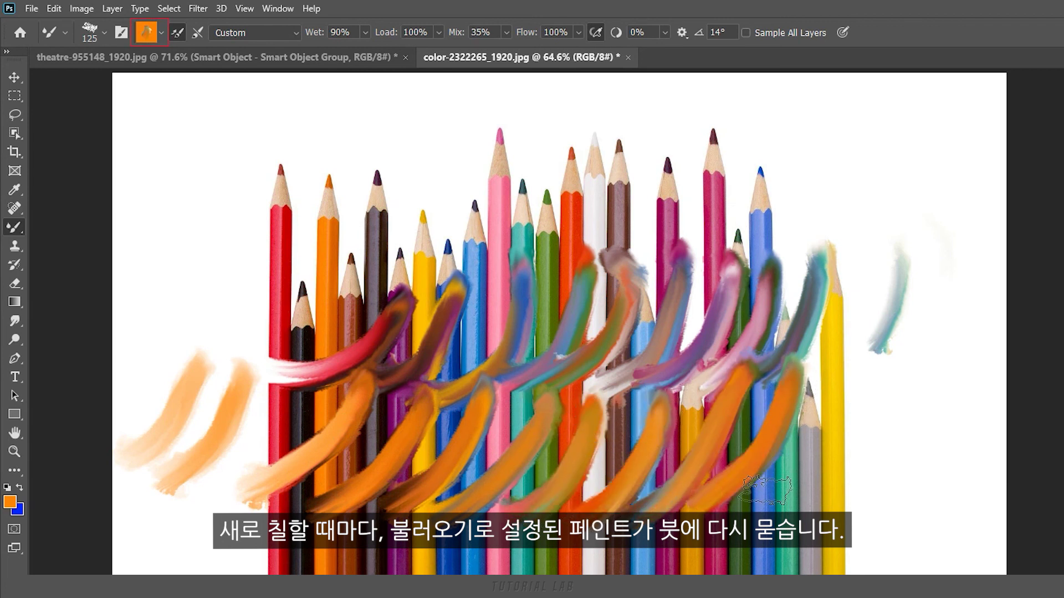
left_click_drag(753, 496, 856, 369)
mouse_move(864, 507)
left_mouse_down()
mouse_move(914, 366)
mouse_move(949, 387)
mouse_move(964, 357)
left_mouse_up()
left_click_drag(944, 490, 994, 363)
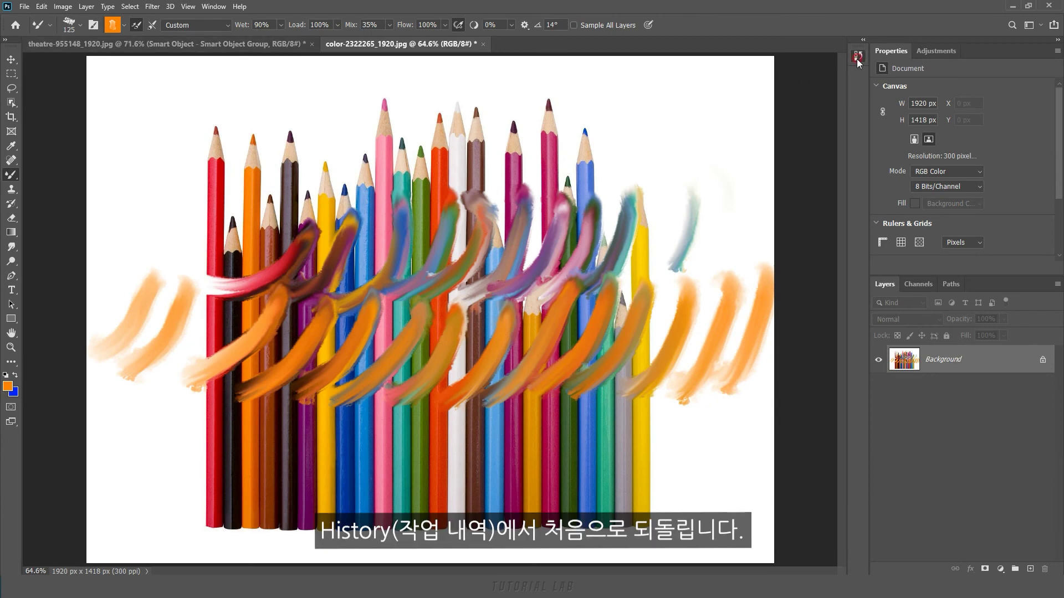
- Revert the canvas to the original unpainted pencils through the History panel
left_click(856, 56)
left_click_drag(842, 153, 854, 76)
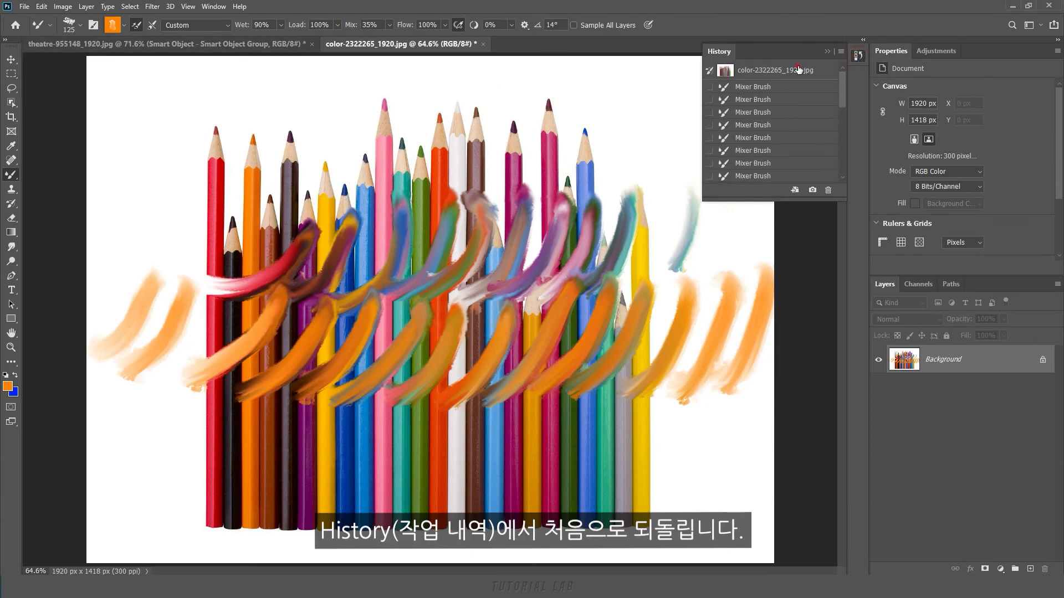
left_click(799, 68)
left_click(859, 56)
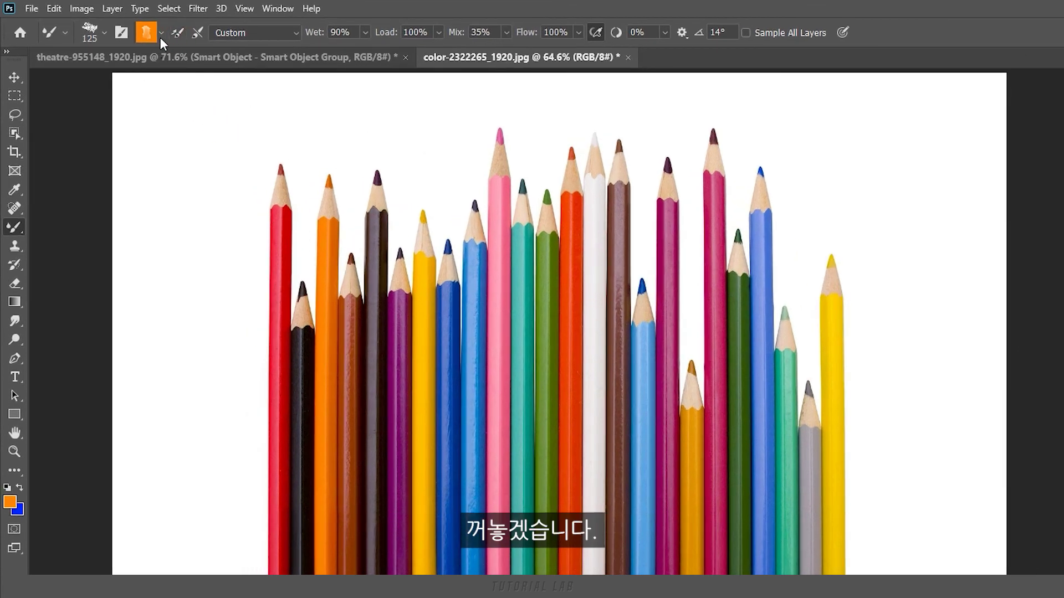
- With brush cleaning off, paint a row of orange strokes across the pencils, then re-enable cleaning
left_click(198, 32)
left_click_drag(271, 352, 382, 288)
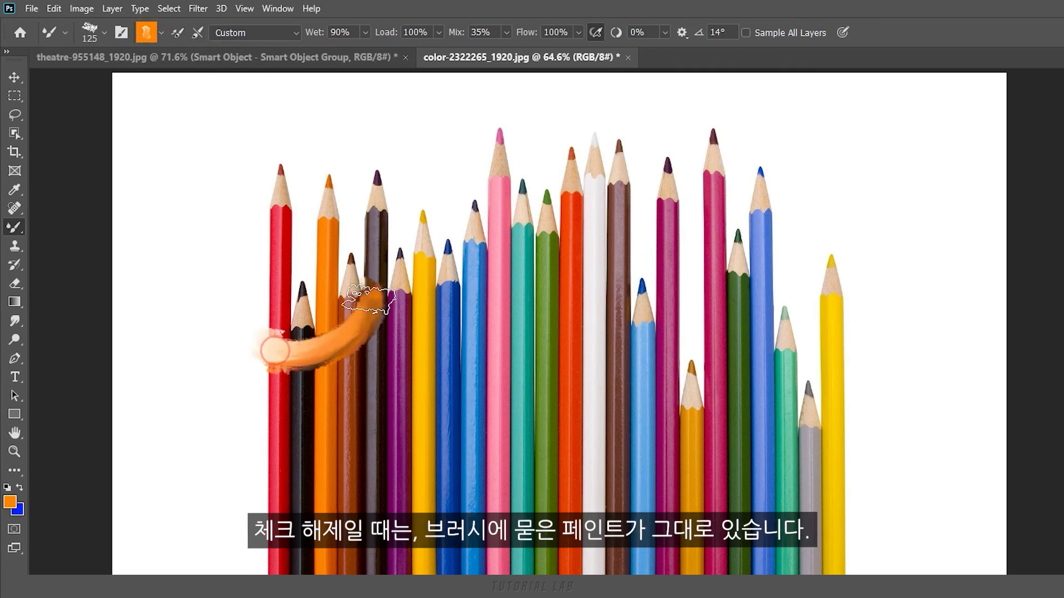
left_click_drag(345, 360, 427, 277)
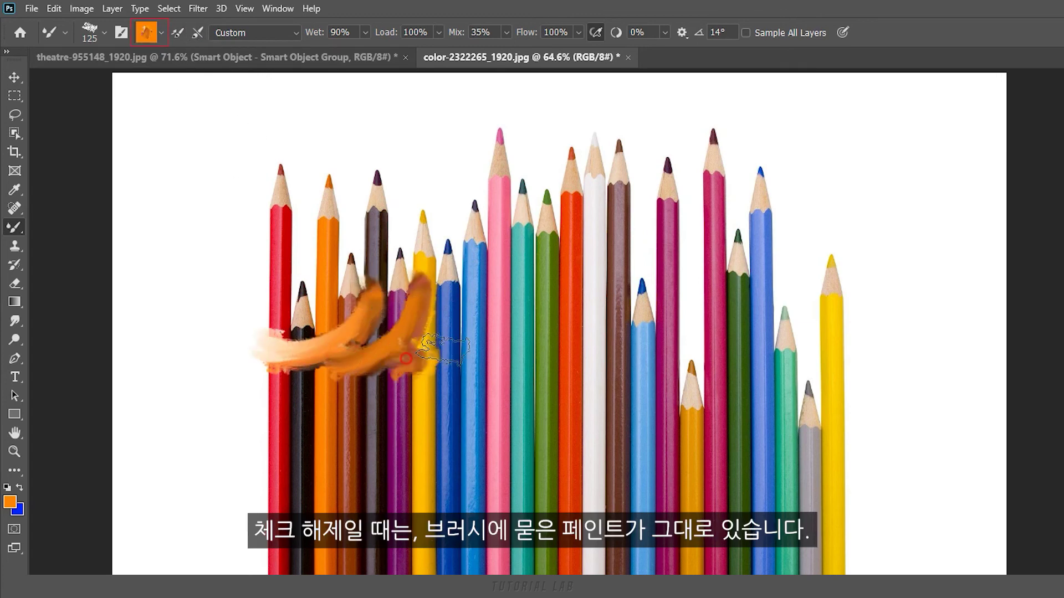
left_click_drag(404, 367, 490, 260)
left_click_drag(459, 361, 545, 261)
left_click_drag(515, 355, 595, 246)
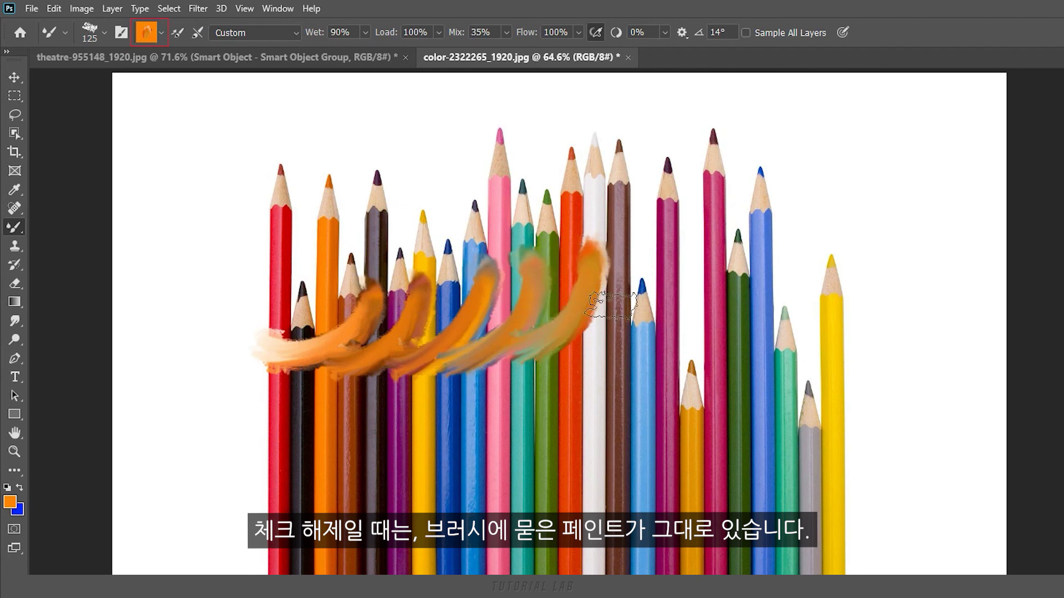
left_click_drag(576, 347, 648, 244)
left_click_drag(636, 341, 709, 244)
left_click(198, 32)
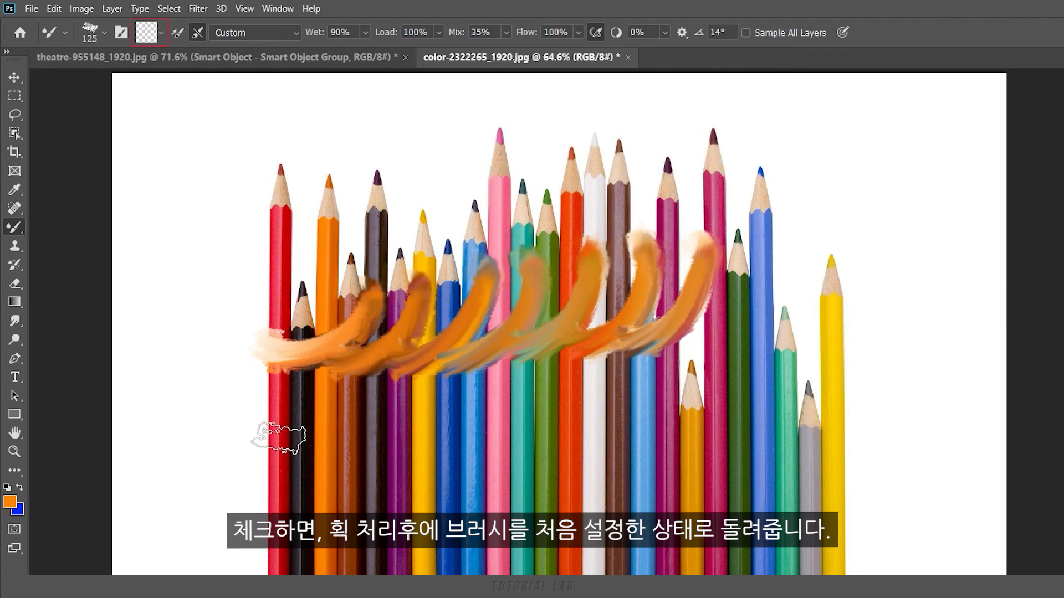
- Smear up-right strokes in each pencil's colour across the lower pencils, plus a wide teal smear at bottom right
left_click_drag(270, 459, 382, 378)
left_click_drag(321, 475, 413, 385)
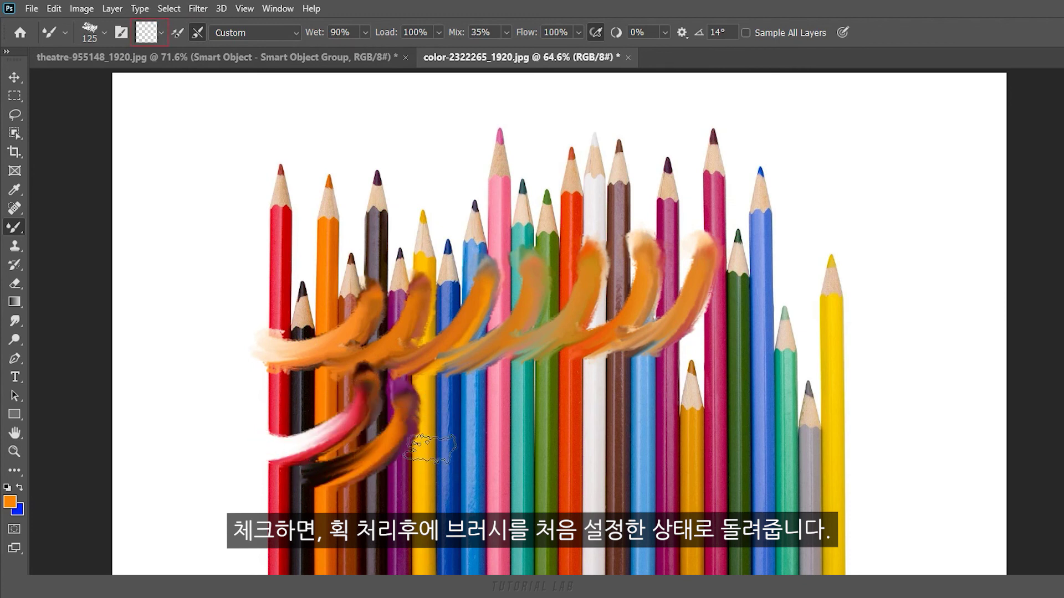
left_click_drag(356, 494, 468, 391)
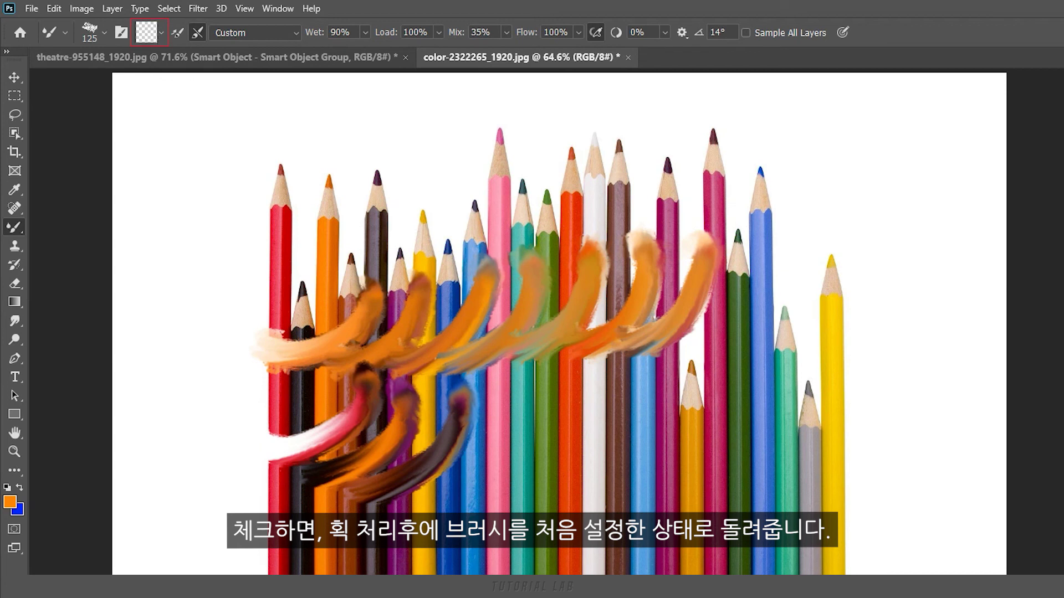
left_click_drag(463, 464, 558, 363)
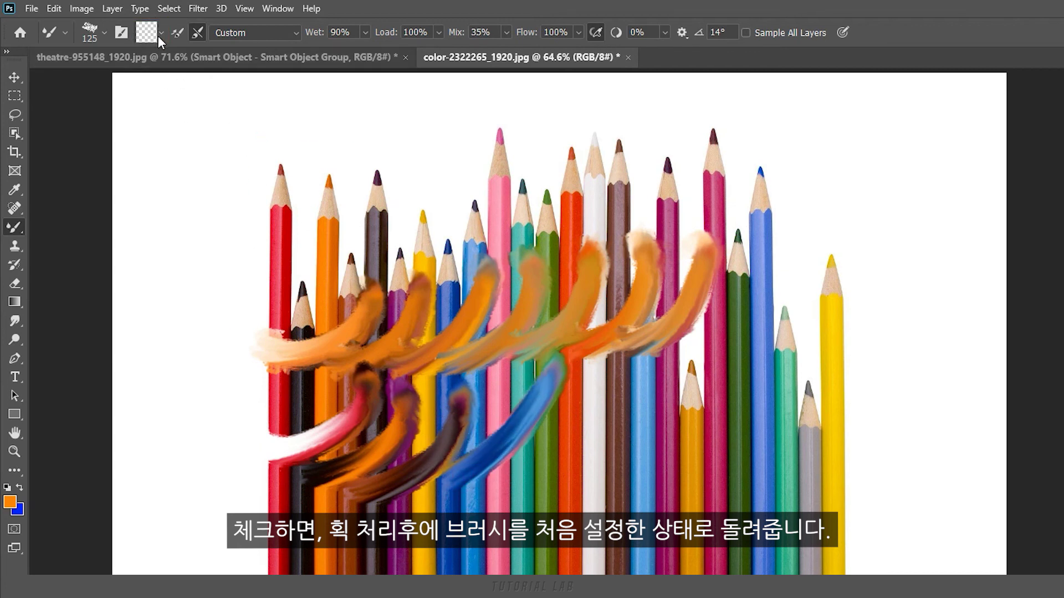
left_click_drag(534, 460, 643, 358)
left_click_drag(607, 487, 717, 367)
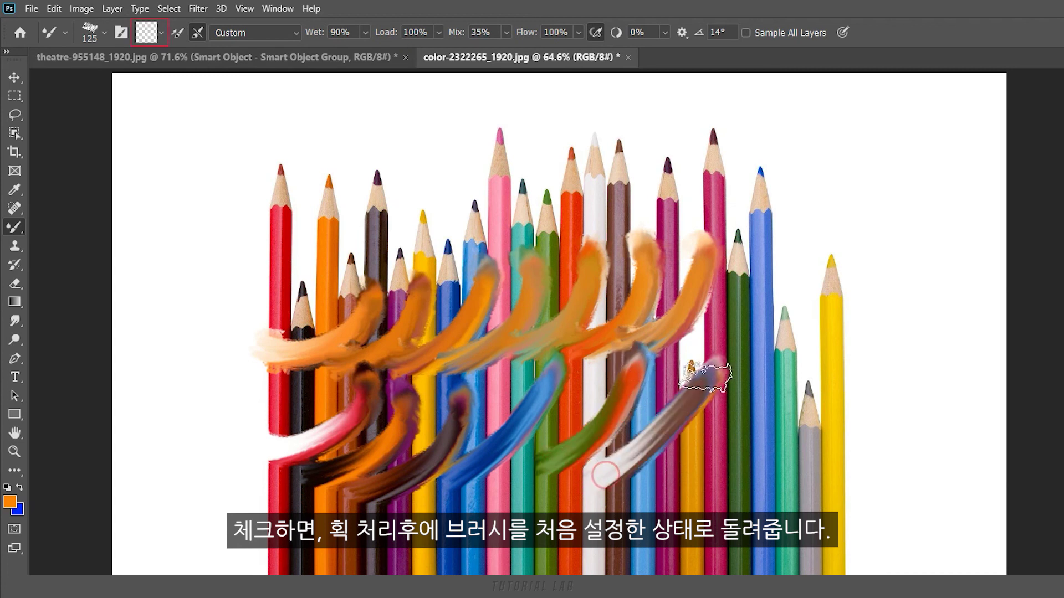
left_click_drag(587, 565, 820, 471)
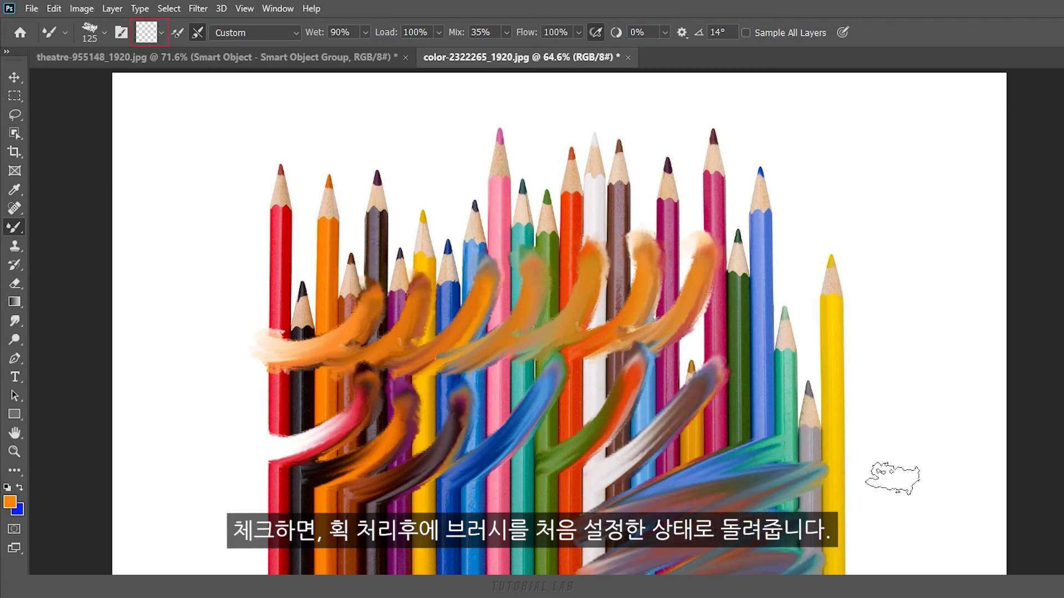
left_click_drag(477, 512, 410, 557)
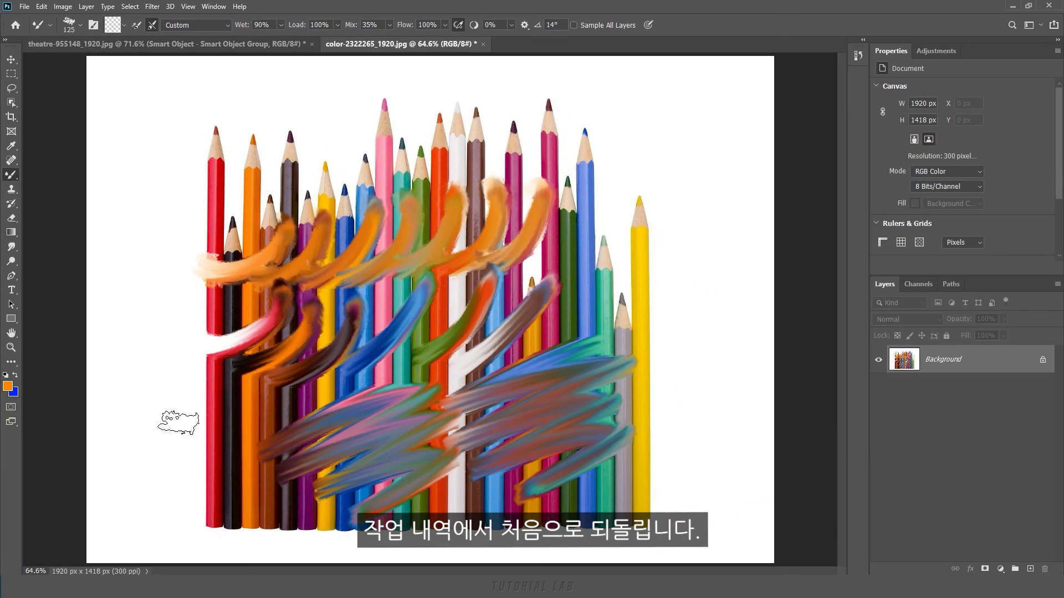
- Revert the pencil photo to its original snapshot in the History panel
left_click(859, 56)
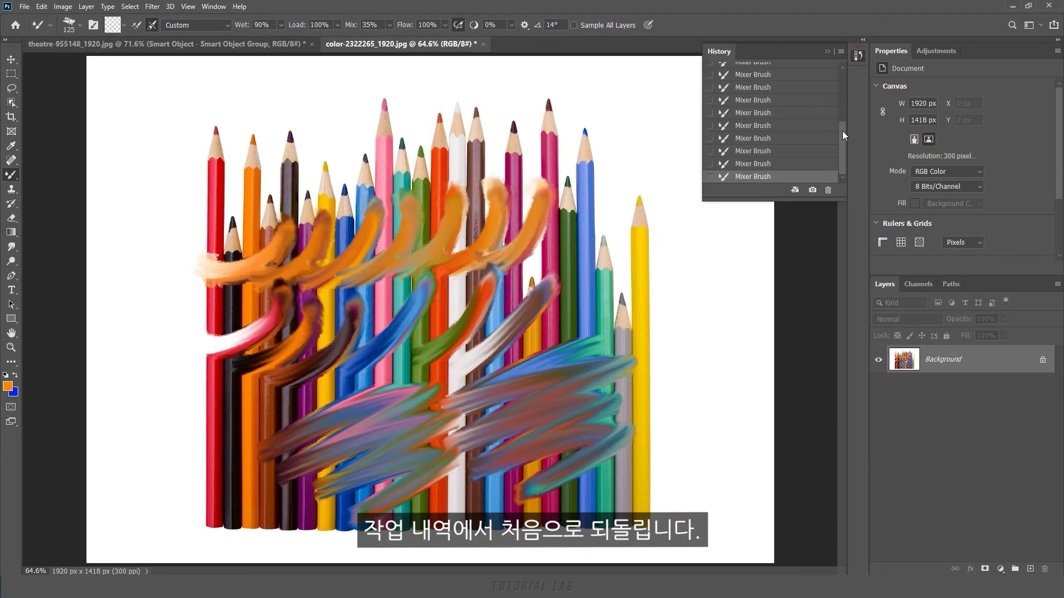
left_click_drag(842, 130, 842, 70)
left_click(838, 69)
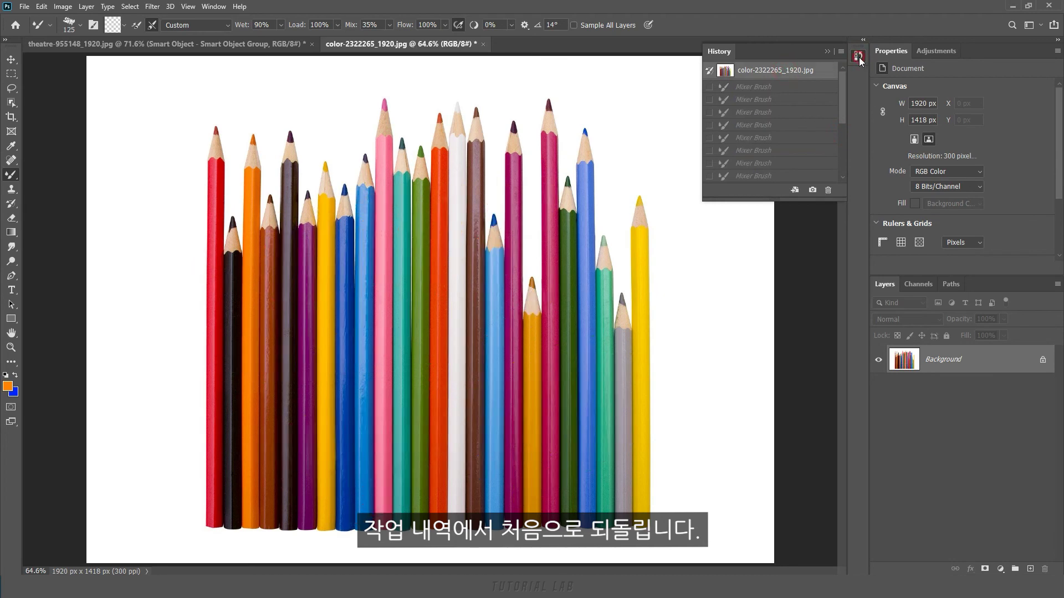
left_click(859, 56)
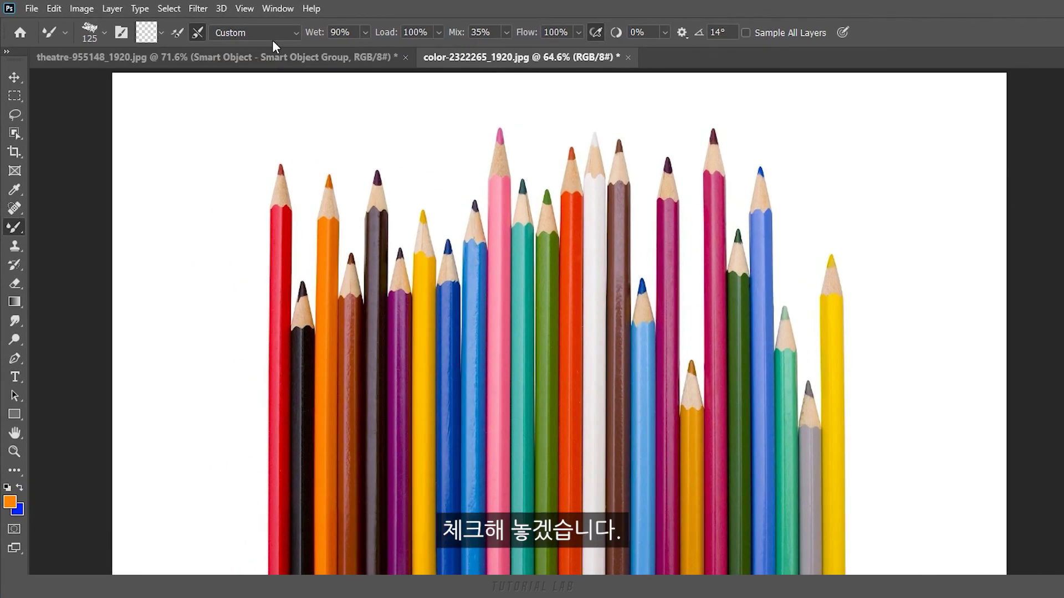
- Try the Dry, Moist and Wet blend presets, then settle on Very Wet
left_click(289, 33)
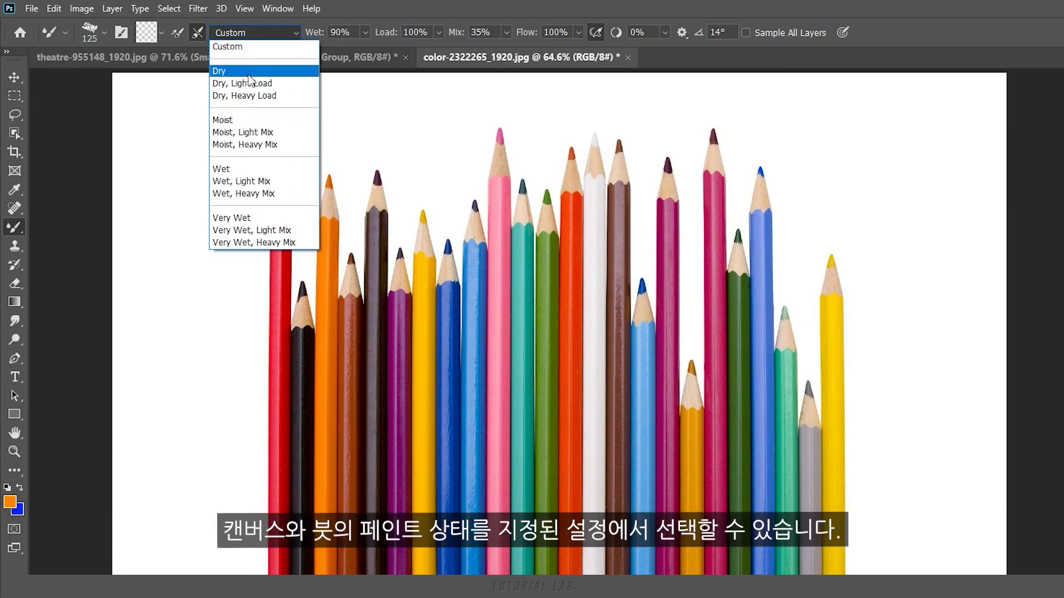
left_click(249, 53)
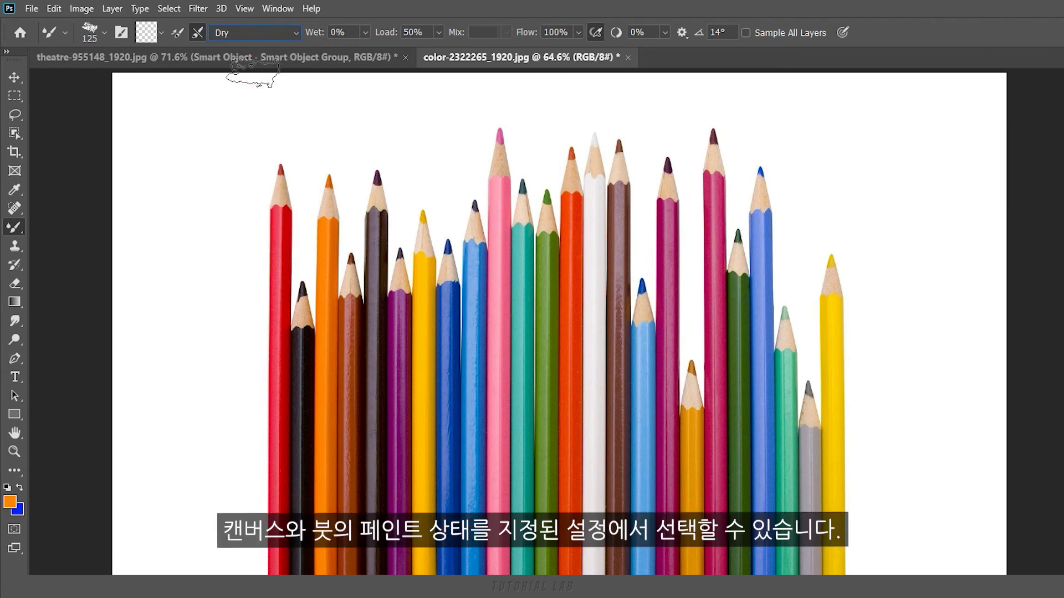
left_click(289, 33)
left_click(233, 115)
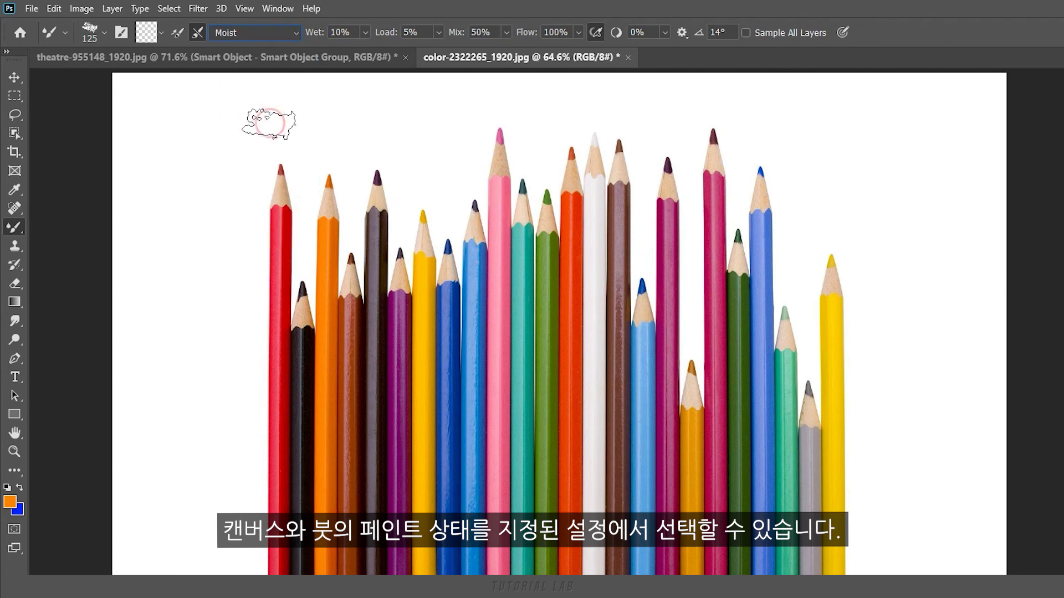
left_click(289, 33)
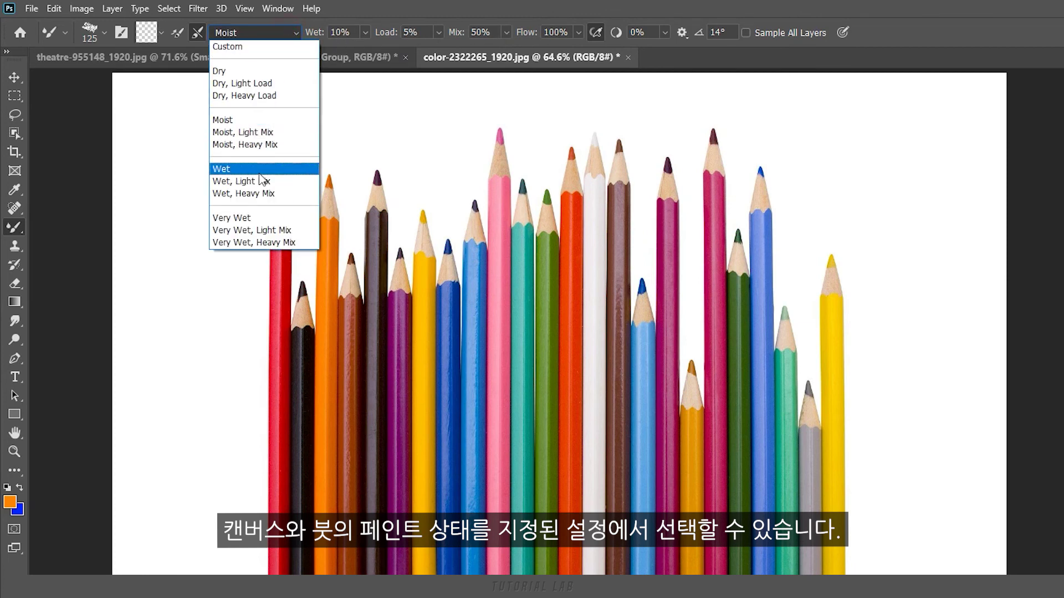
left_click(232, 165)
left_click(297, 33)
left_click(235, 214)
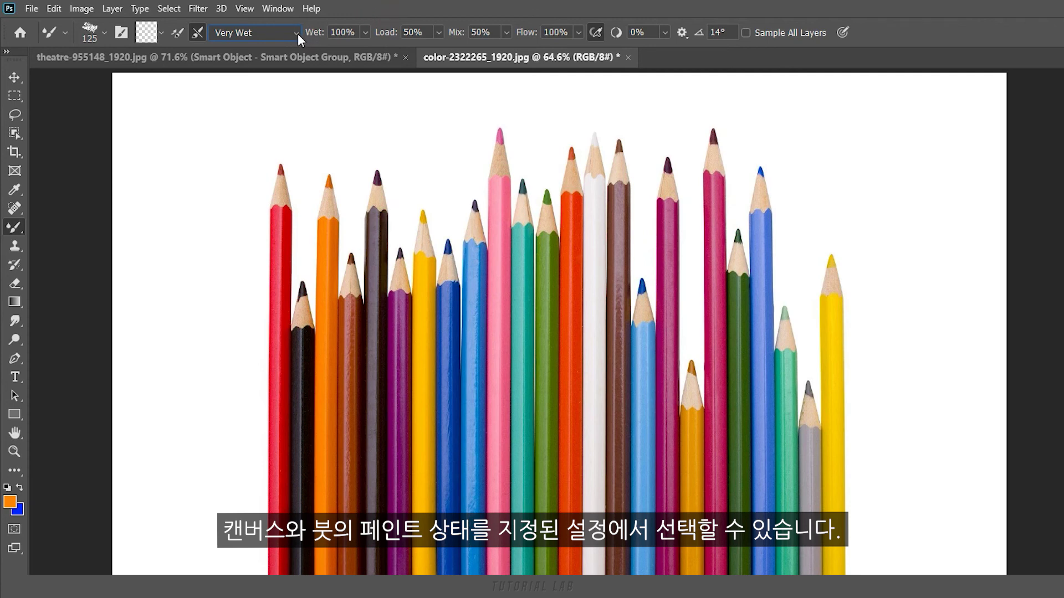
key("Return")
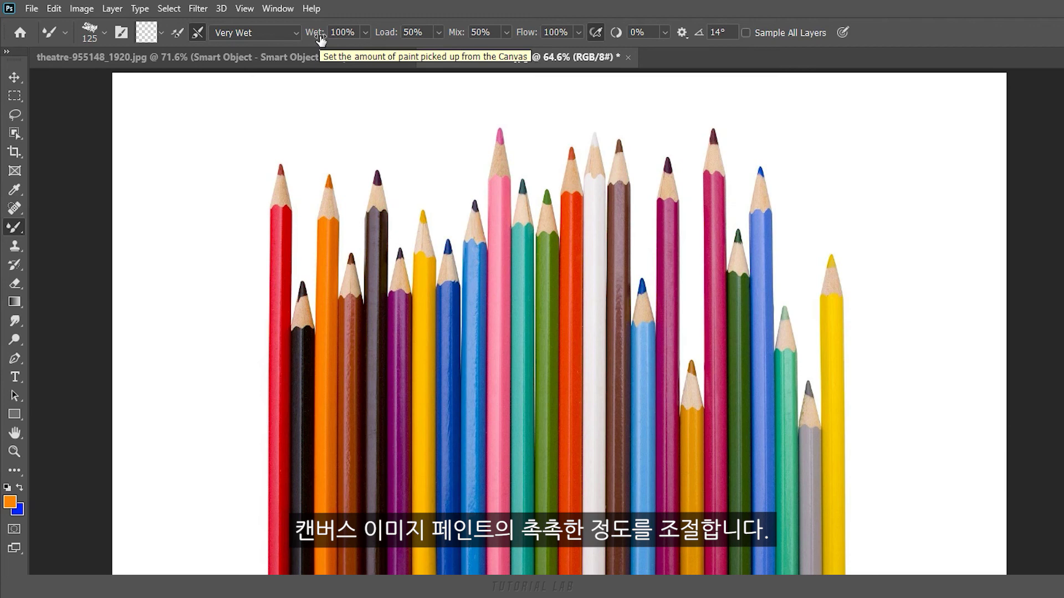
- Enlarge the brush to 200 px and smear a zigzag blend across the pencils
key("bracketright")
key("bracketright")
key("bracketright")
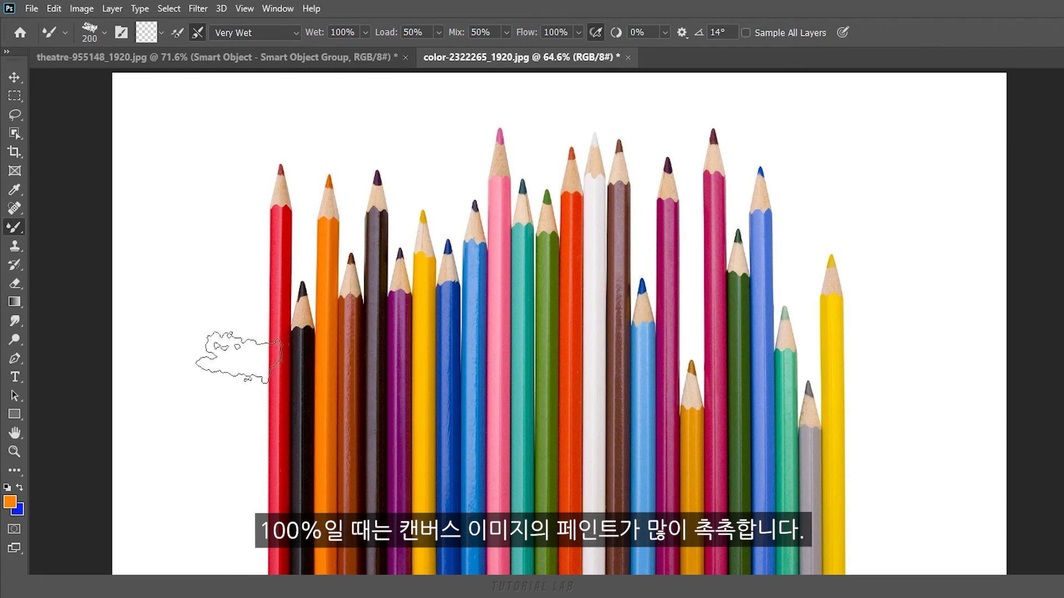
left_click_drag(257, 385, 561, 395)
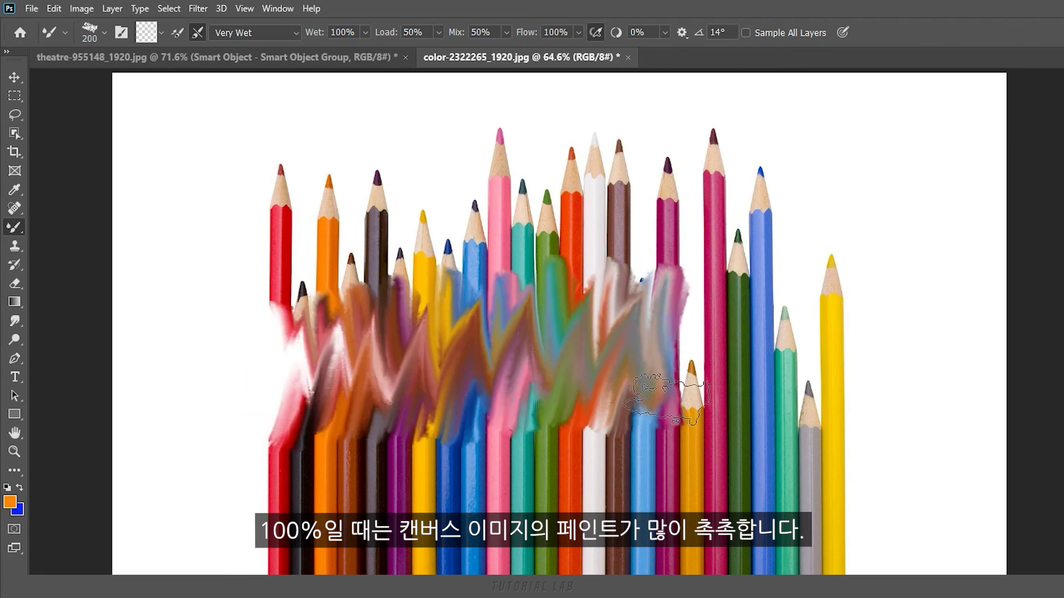
left_click_drag(561, 395, 875, 332)
- Set Wet to 30% and smear another zigzag blend across the lower pencils
left_click(365, 32)
left_click_drag(365, 50, 326, 51)
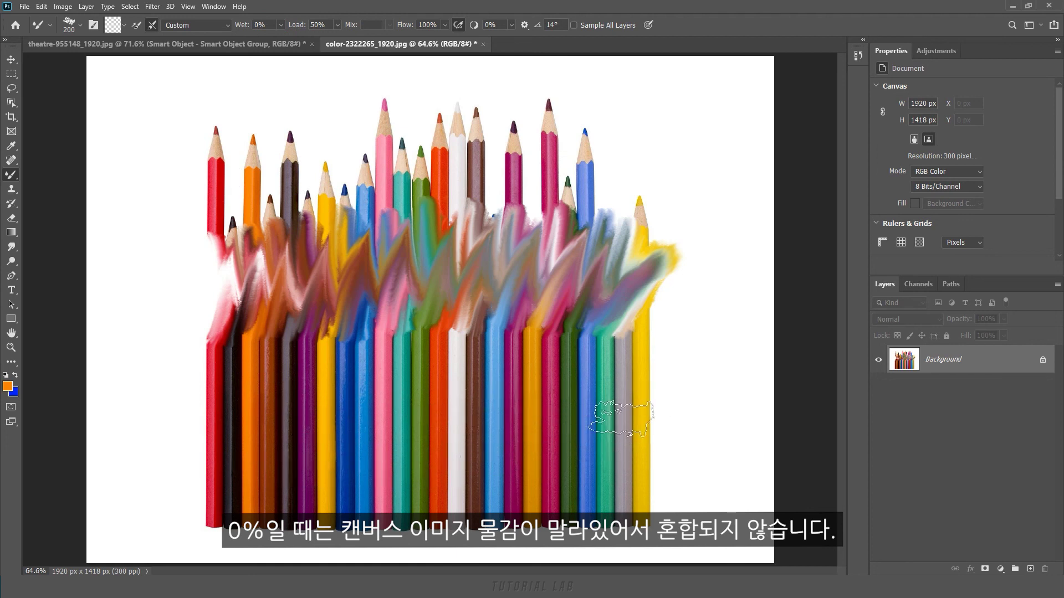
left_click(271, 25)
type("30")
key("Return")
left_click_drag(224, 440, 654, 451)
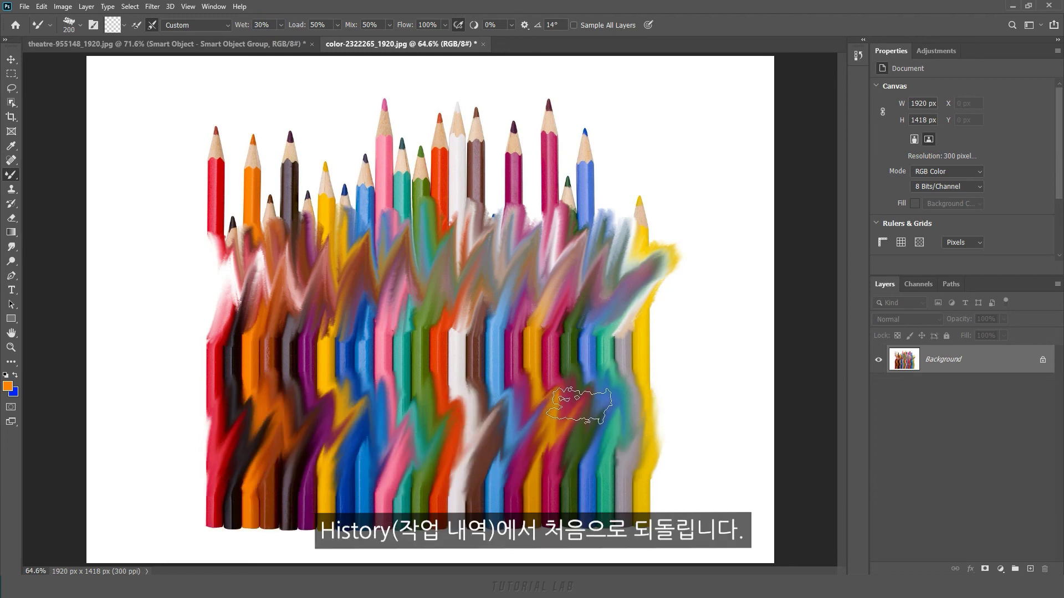
- Revert the pencils photo to its original snapshot and set the Mixer Brush to Wet 0%, Load 1%
left_click(856, 59)
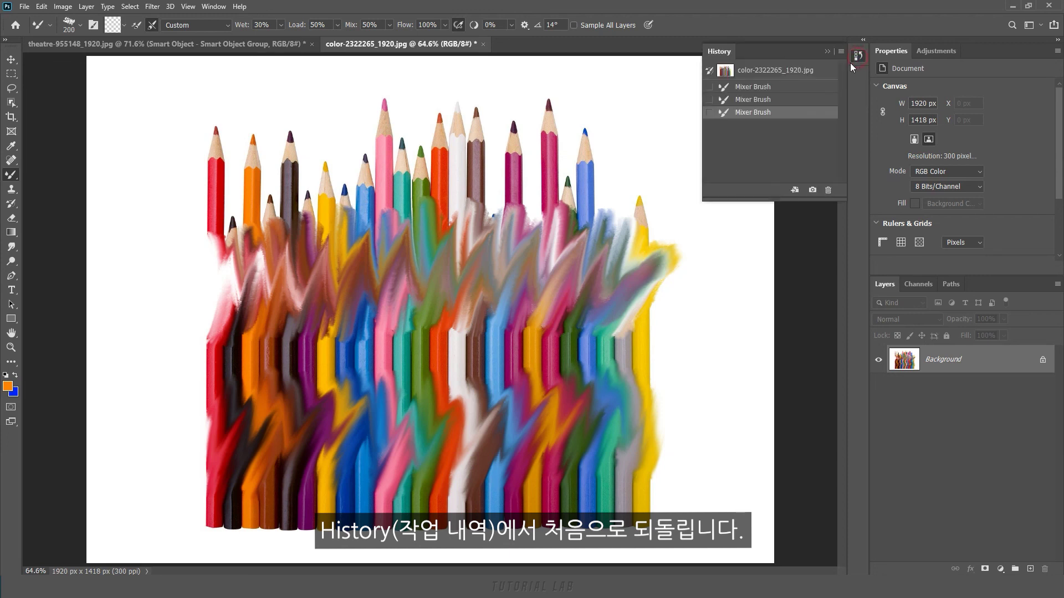
left_click(794, 72)
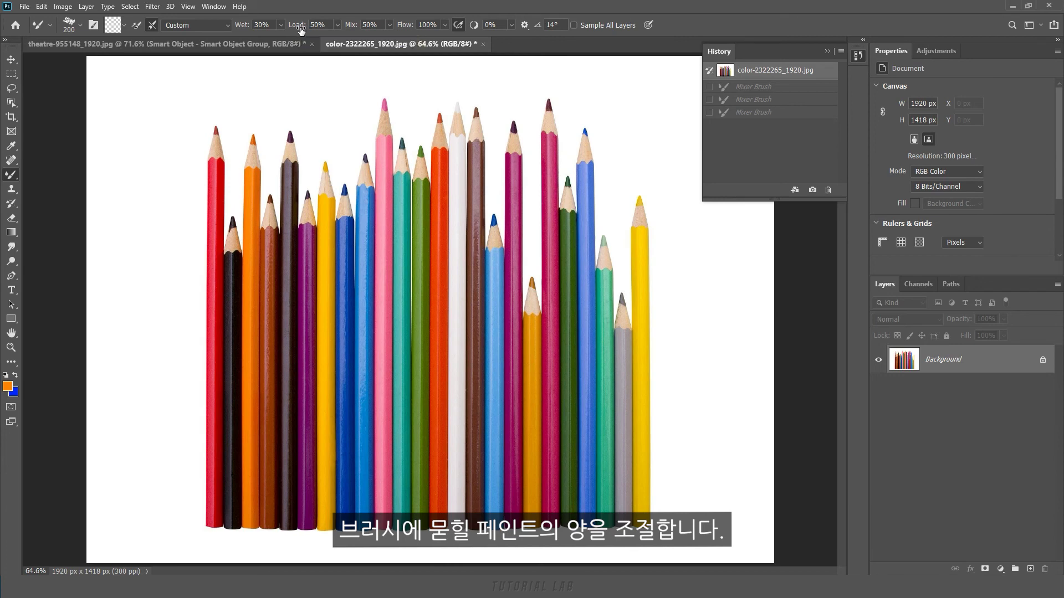
left_click(281, 28)
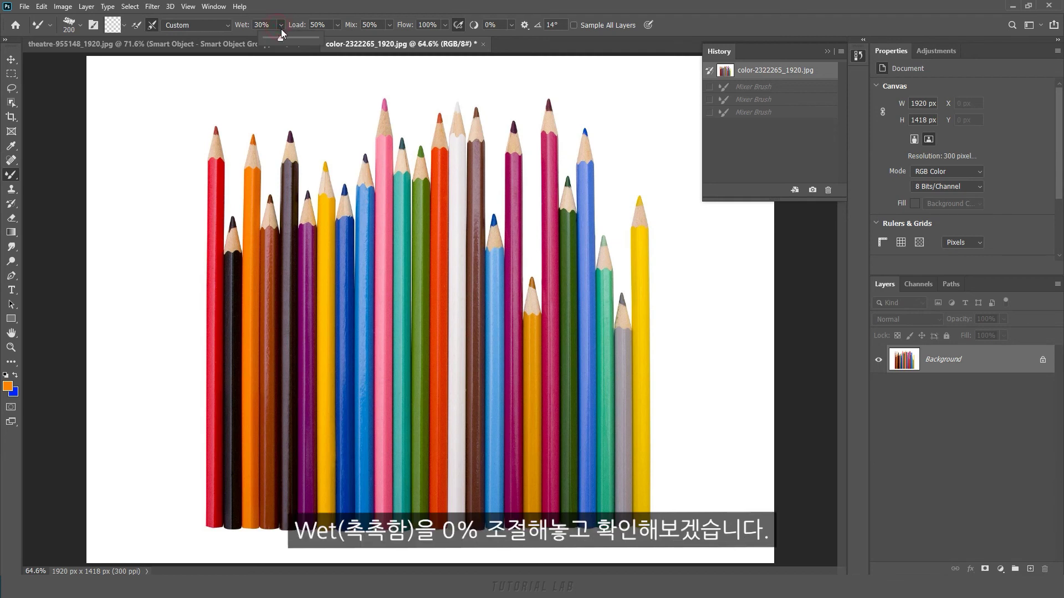
left_click_drag(281, 37, 259, 38)
left_click(289, 8)
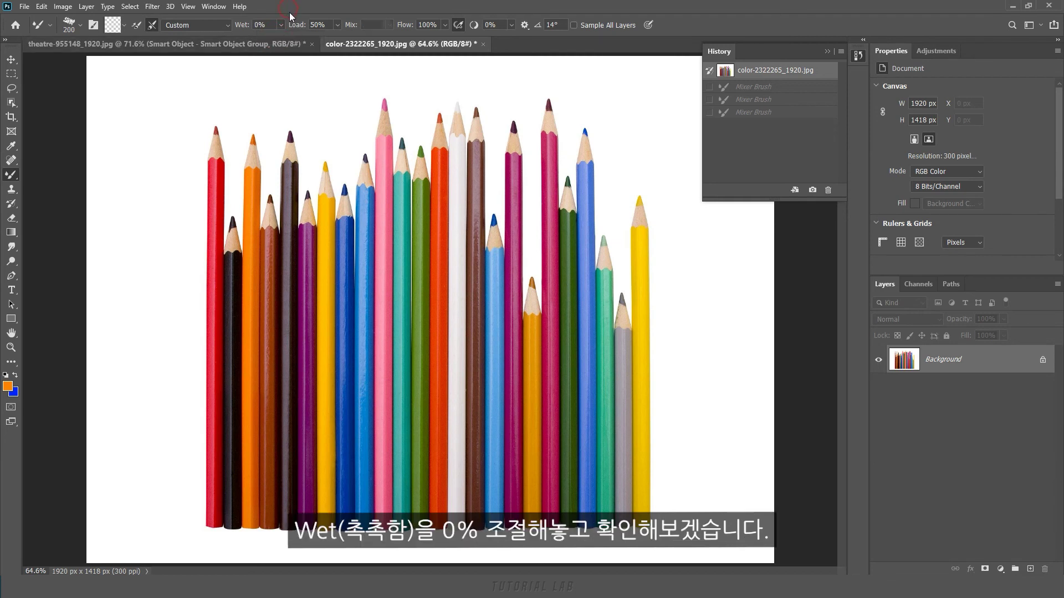
left_click(337, 26)
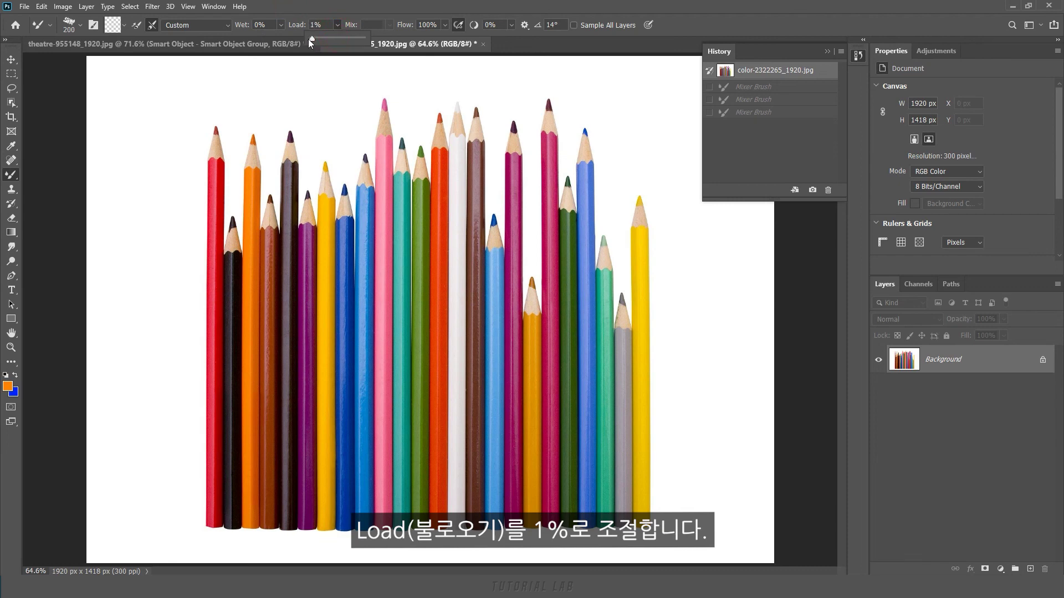
left_click(292, 11)
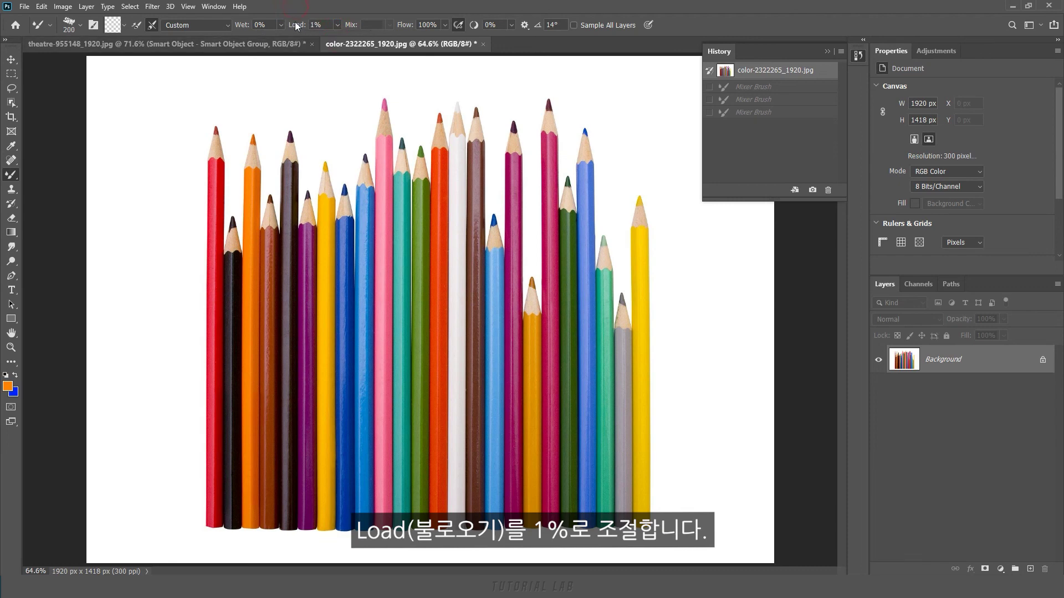
- Load orange paint and paint test strokes at 1%, 27% and 50% paint load
left_click(134, 28)
left_click_drag(143, 96, 546, 98)
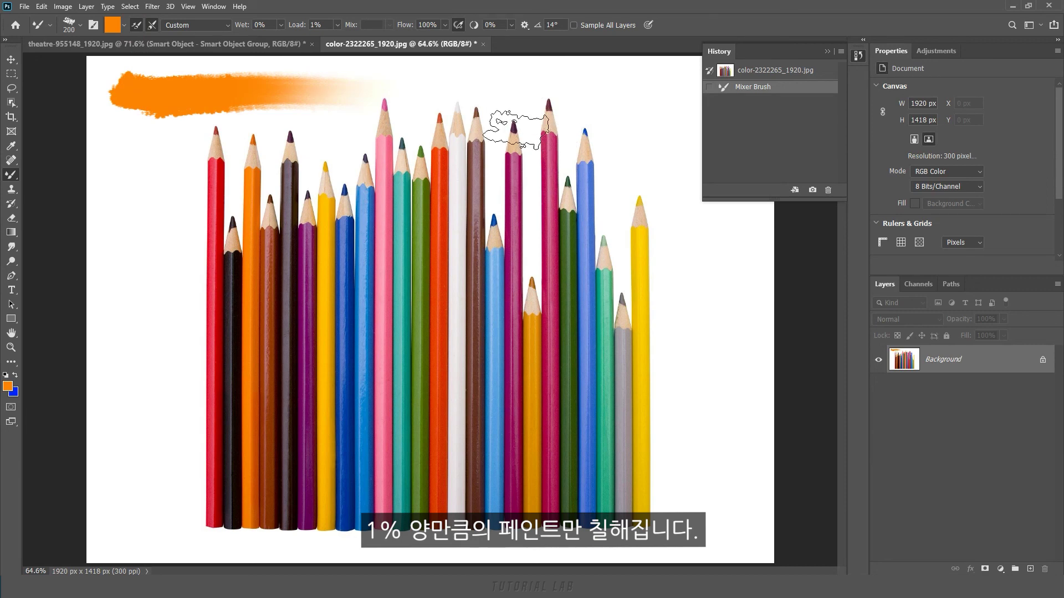
left_click(337, 25)
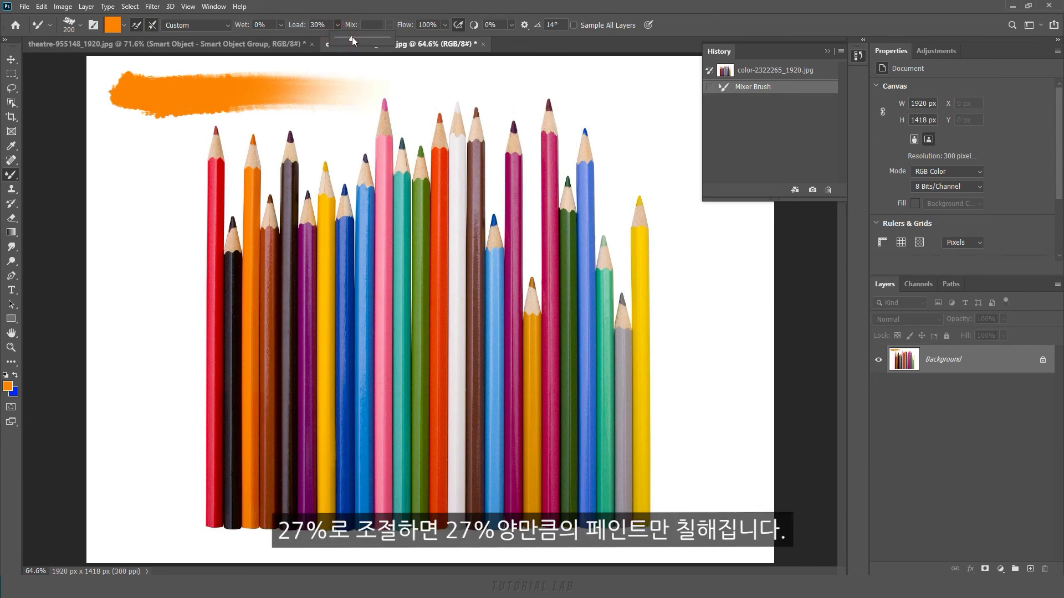
left_click_drag(108, 162, 648, 155)
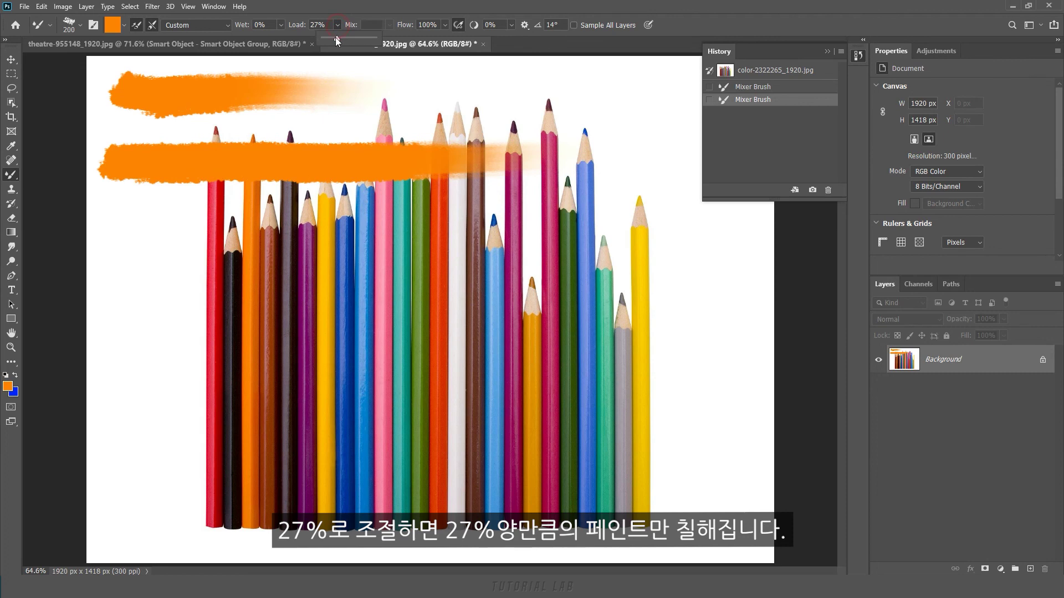
left_click_drag(336, 36, 338, 38)
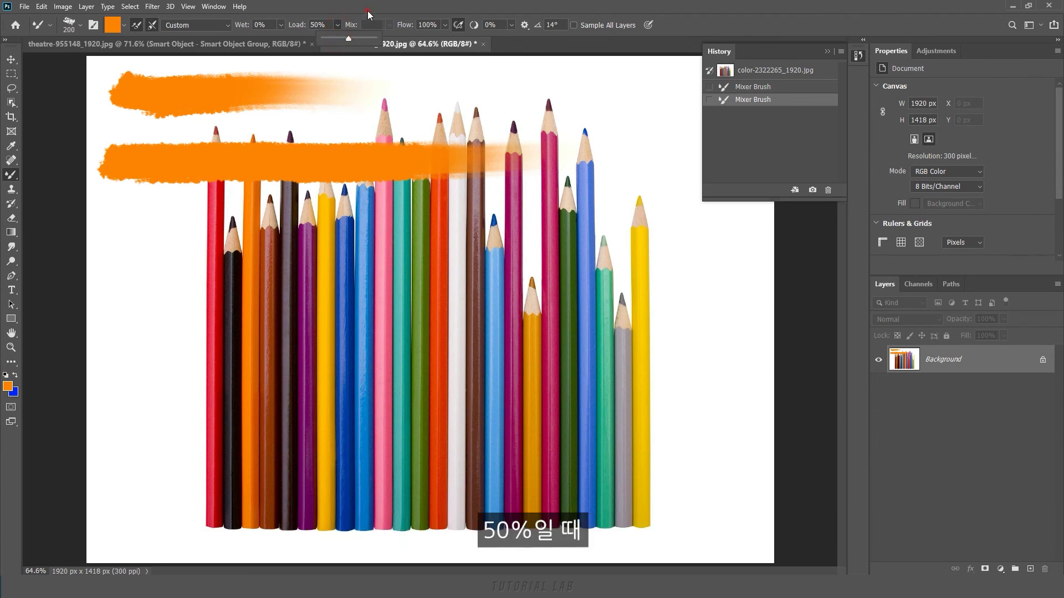
mouse_move(145, 252)
left_mouse_down()
mouse_move(150, 242)
mouse_move(698, 310)
left_mouse_up()
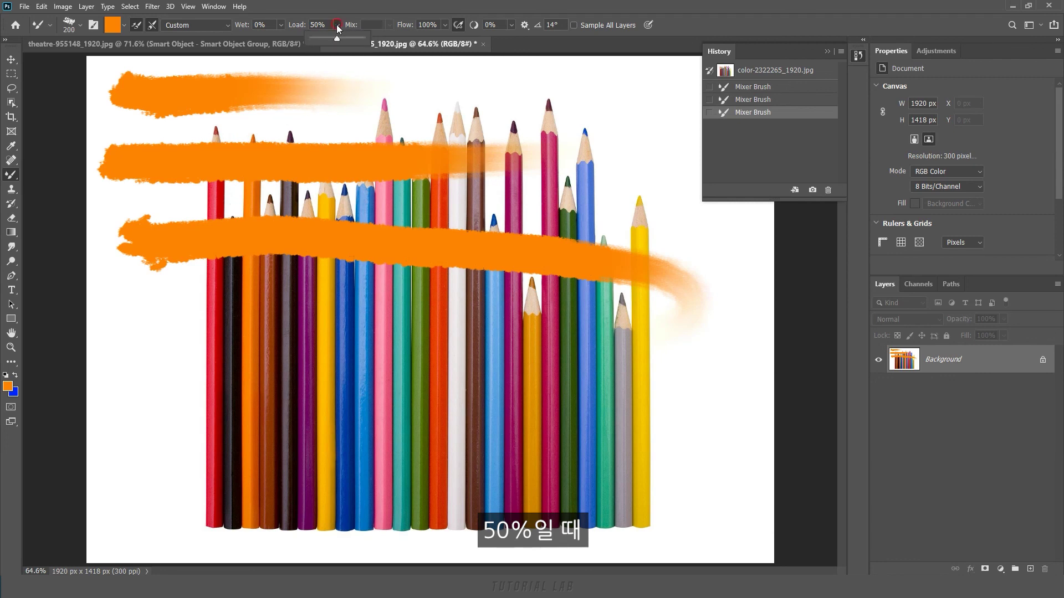
- Paint looping strokes at 70% and 100% load, then revert to the original snapshot
left_click_drag(348, 38, 345, 38)
mouse_move(142, 354)
left_mouse_down()
mouse_move(746, 410)
mouse_move(664, 462)
left_mouse_up()
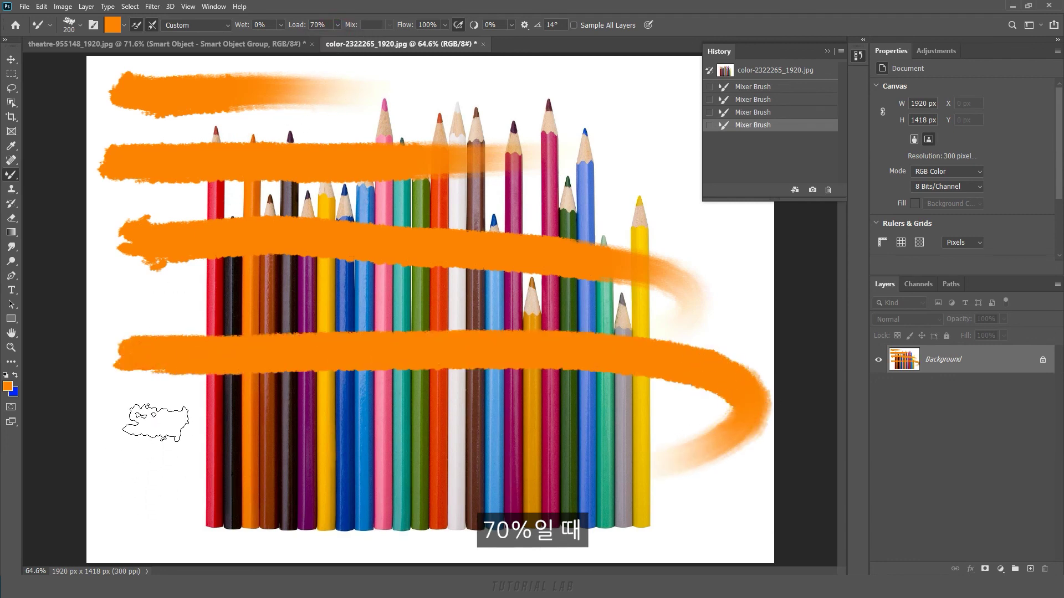
left_click(338, 26)
left_click_drag(338, 39, 369, 39)
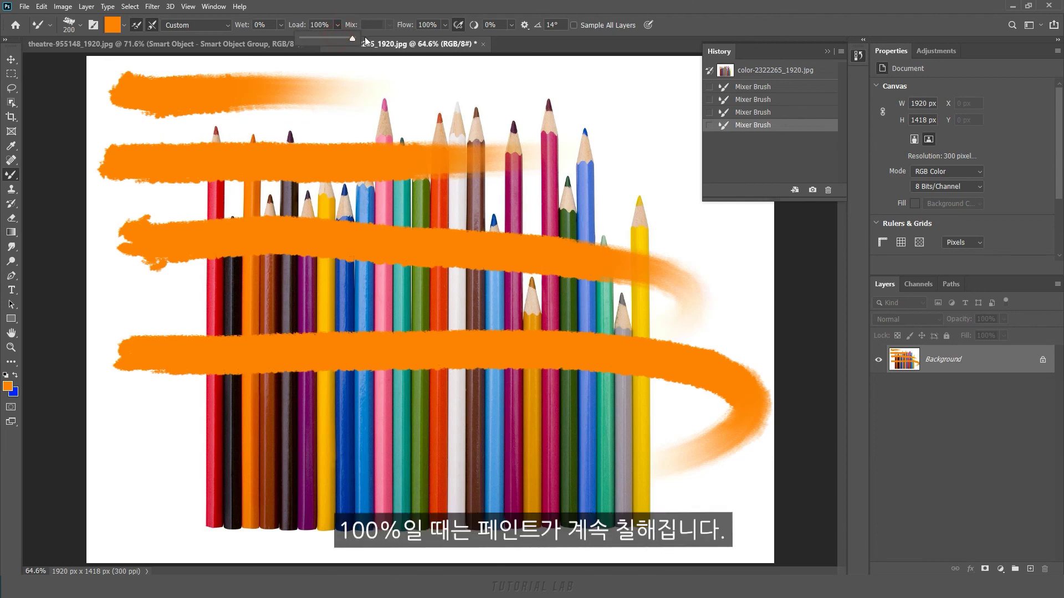
mouse_move(144, 440)
left_mouse_down()
mouse_move(571, 435)
mouse_move(138, 487)
mouse_move(297, 510)
mouse_move(773, 488)
left_mouse_up()
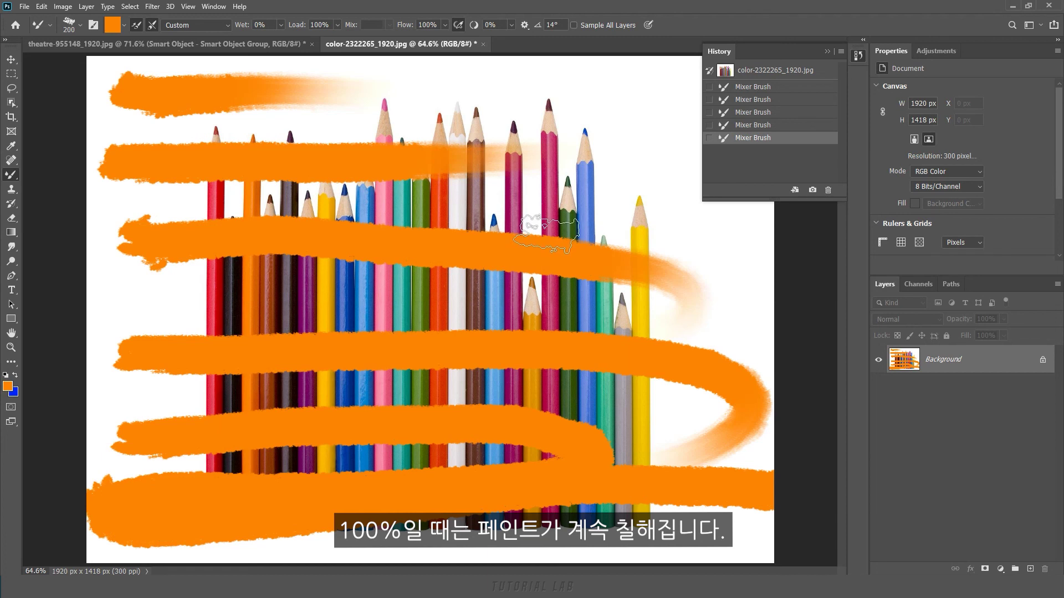
left_click(767, 72)
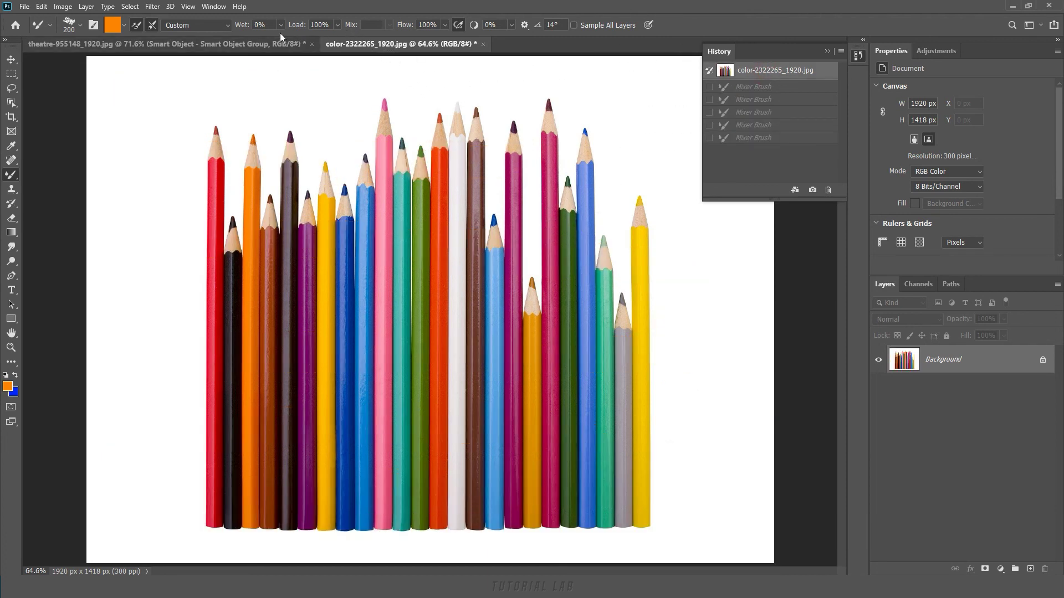
- Set Wet 100%, Load 1% and Mix 100%, and smear a horizontal stroke across the pencils
left_click_drag(281, 25, 331, 38)
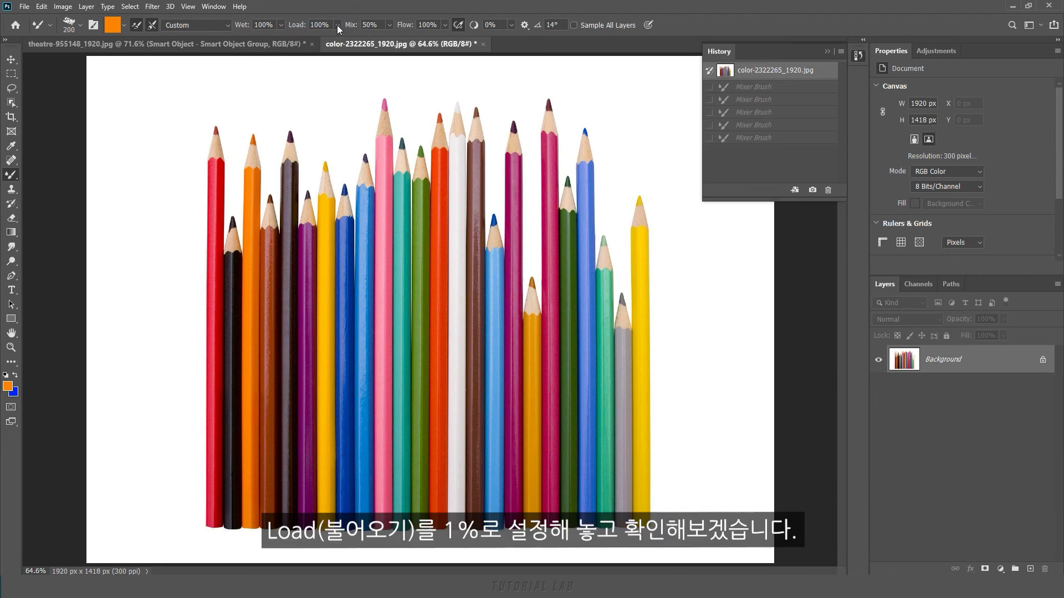
left_click_drag(337, 25, 338, 36)
left_click(341, 8)
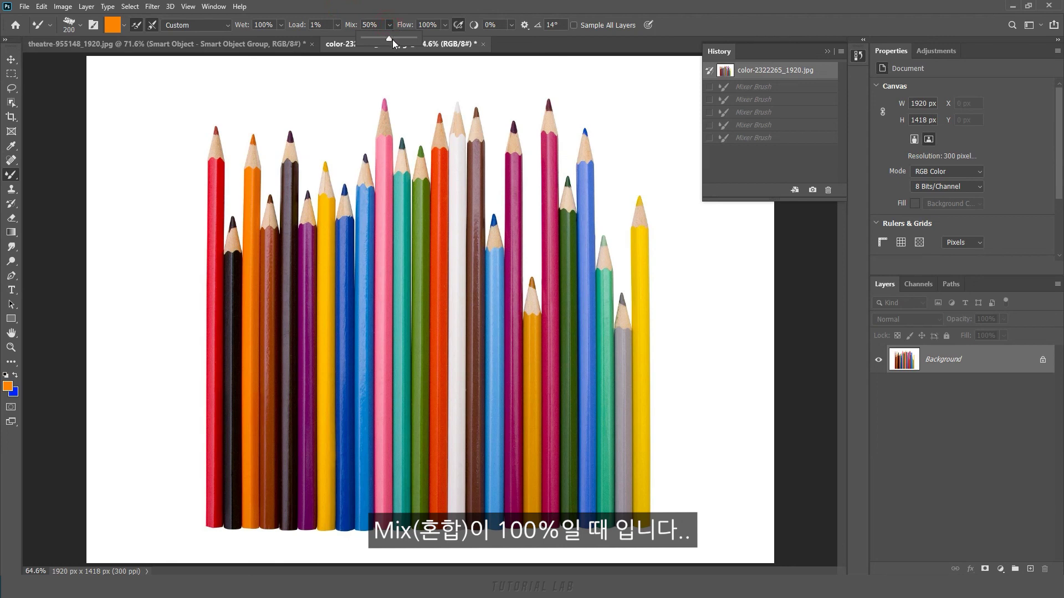
left_click_drag(390, 37, 420, 36)
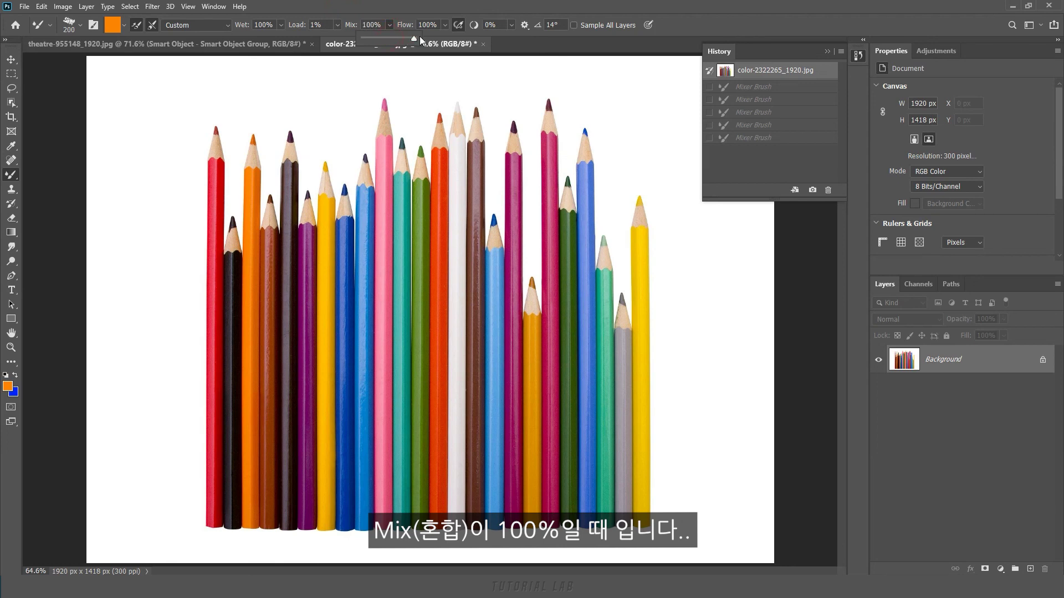
left_click(390, 7)
left_click_drag(178, 299, 720, 283)
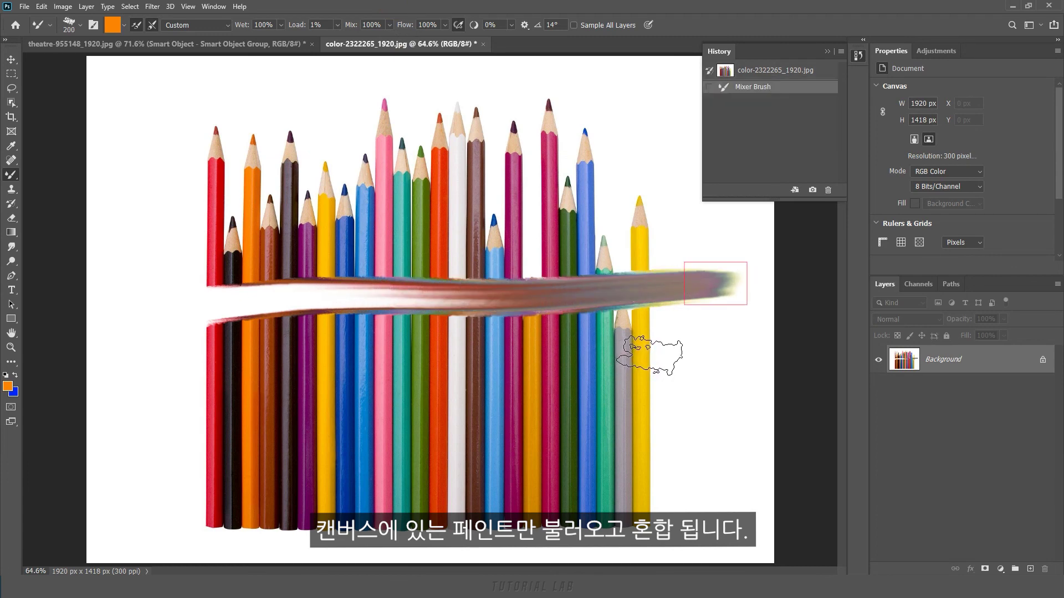
- Paint strokes at Mix 0% and Mix 50%, then revert to the original snapshot
left_click(388, 25)
left_click_drag(345, 44, 334, 41)
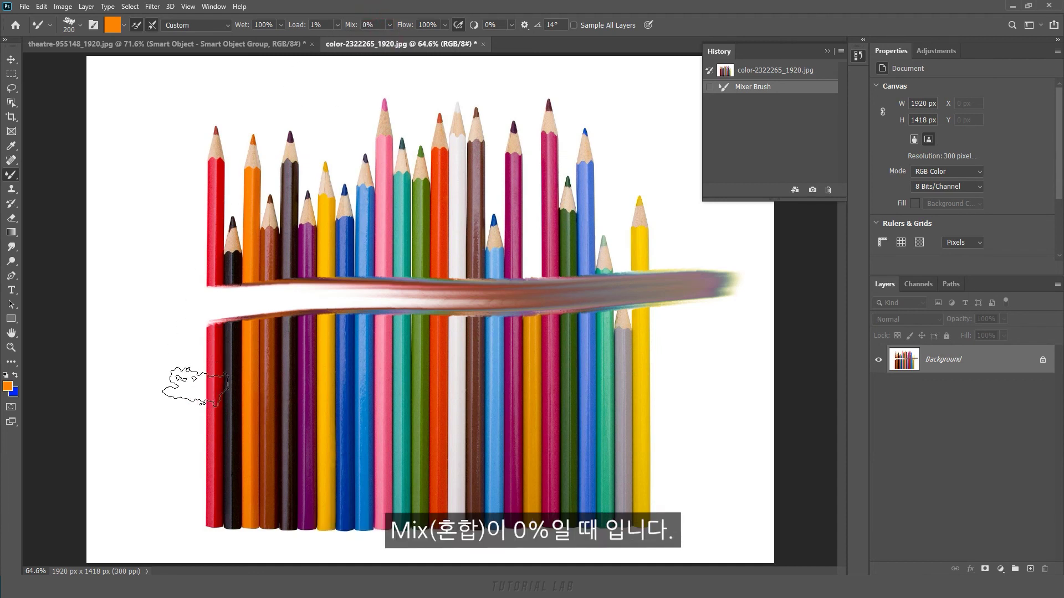
left_click_drag(195, 387, 740, 375)
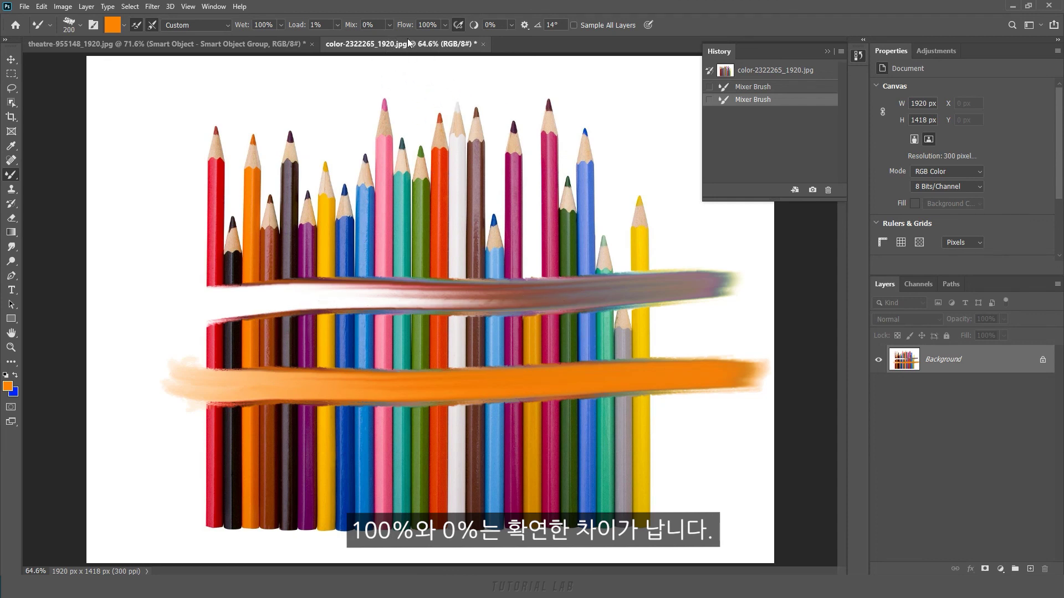
left_click_drag(389, 38, 410, 40)
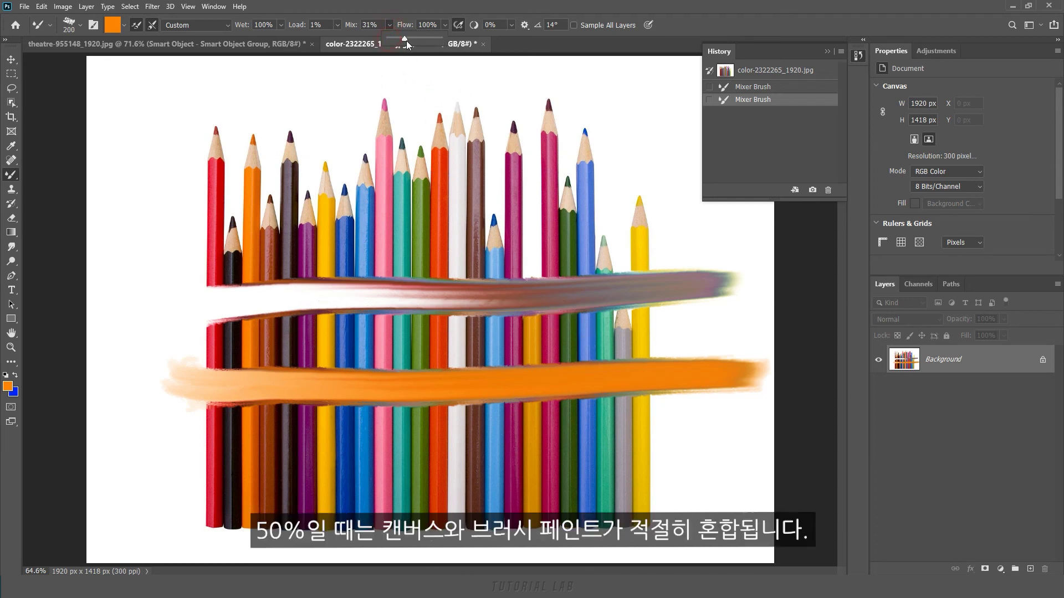
left_click(381, 23)
left_click_drag(180, 479, 742, 470)
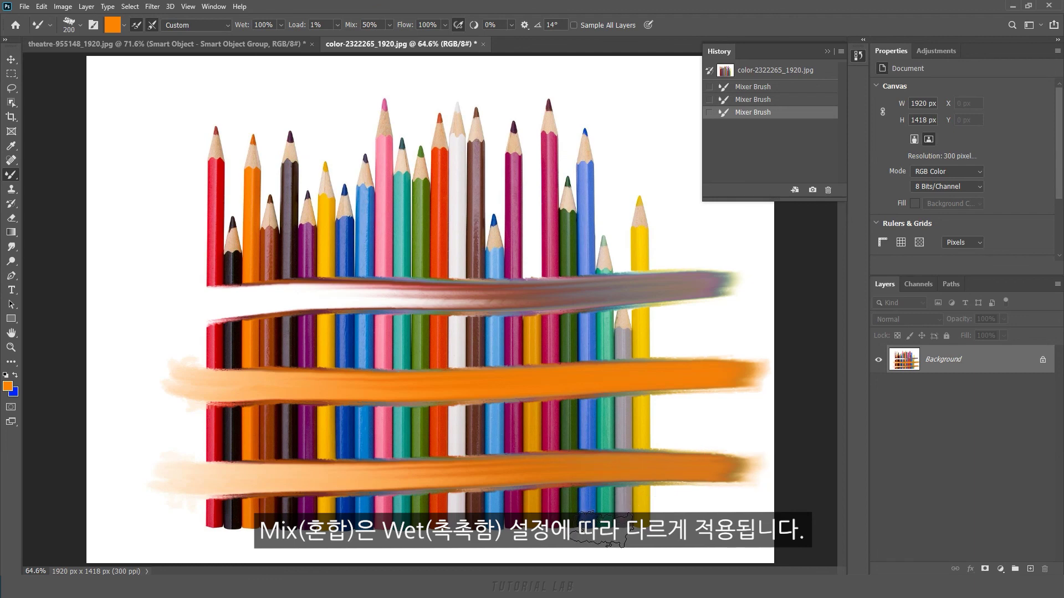
left_click(778, 75)
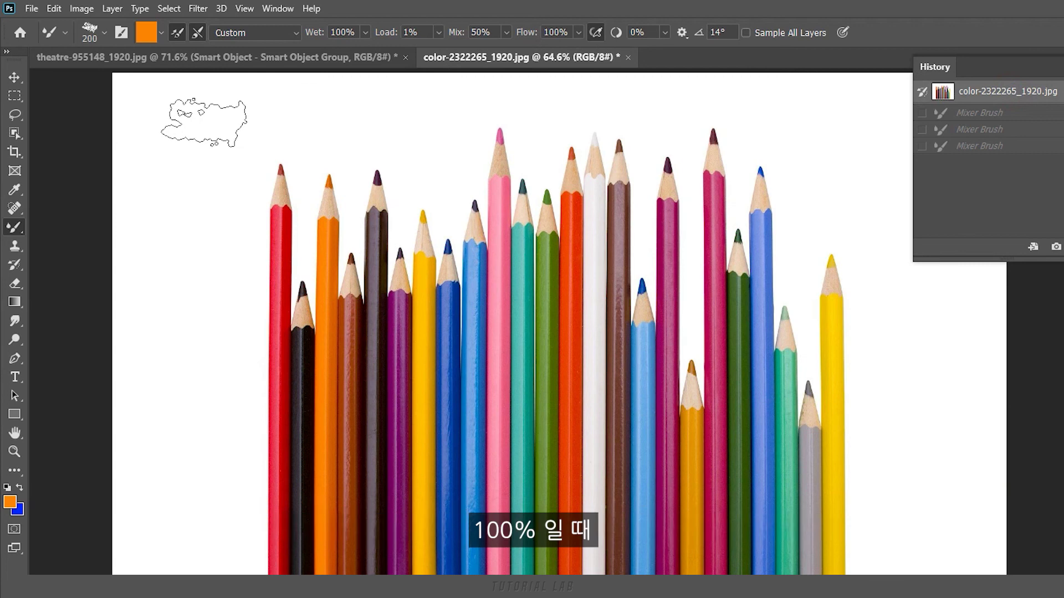
- Paint strokes at Flow 100%, 10%, 50% and 100% again, then revert to the original snapshot
left_click_drag(180, 133, 169, 421)
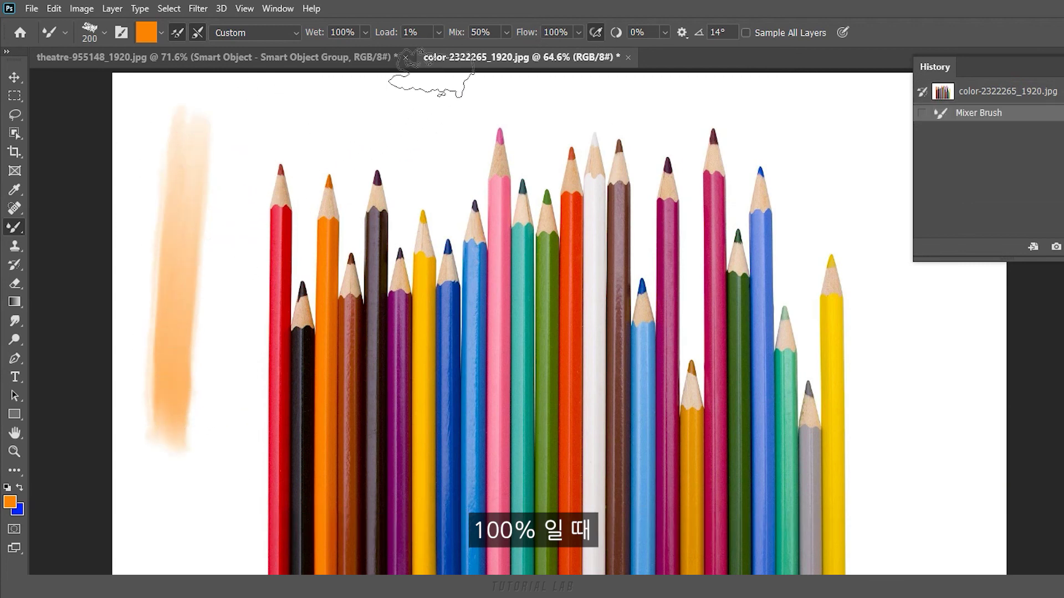
left_click(578, 32)
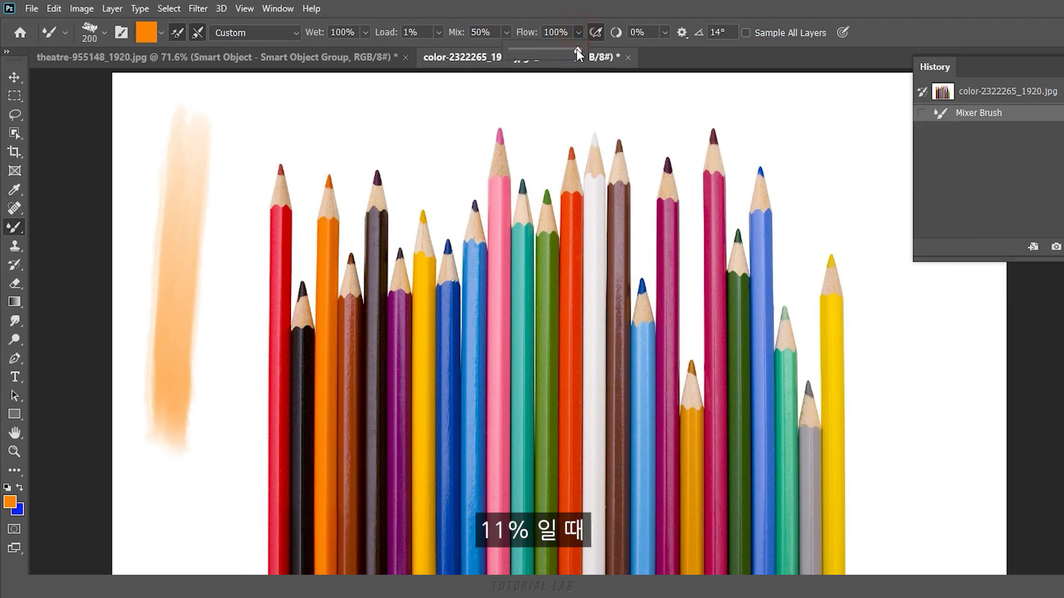
left_click_drag(518, 54, 516, 54)
left_click_drag(292, 119, 535, 130)
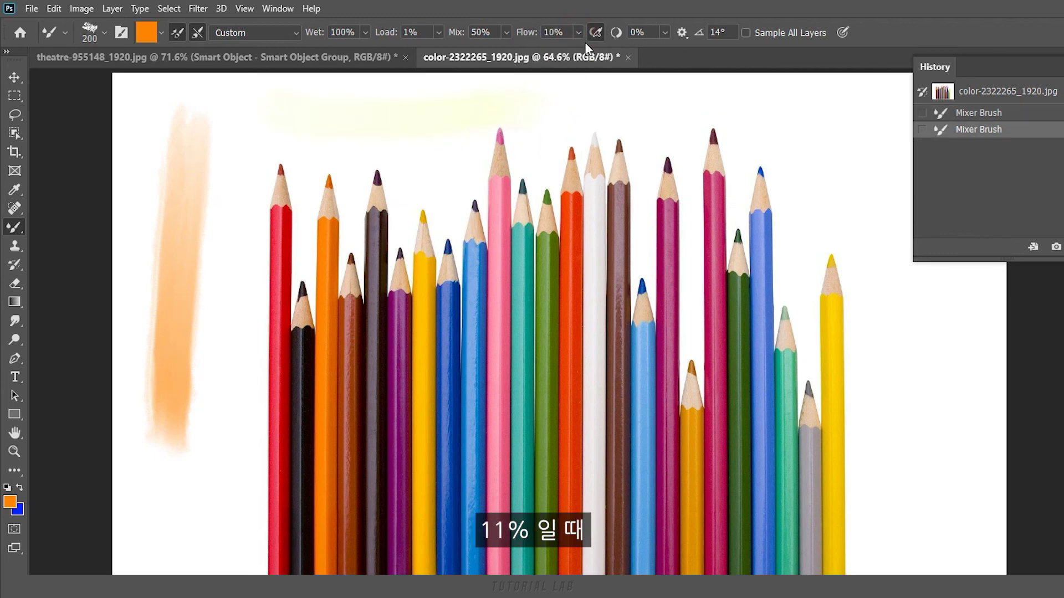
left_click_drag(597, 51, 603, 52)
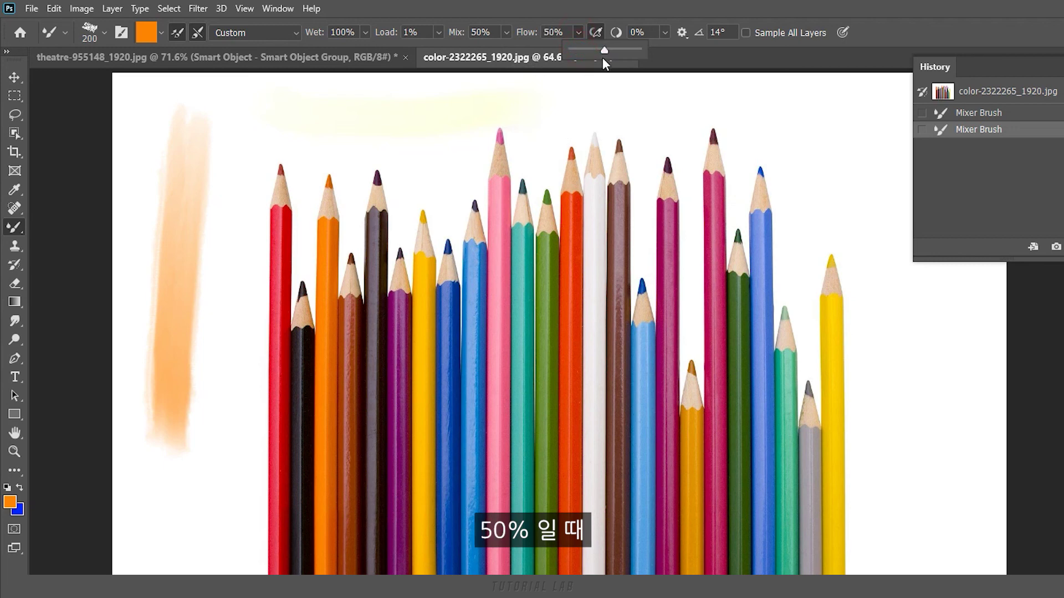
left_click_drag(609, 108, 579, 107)
left_click_drag(715, 105, 803, 105)
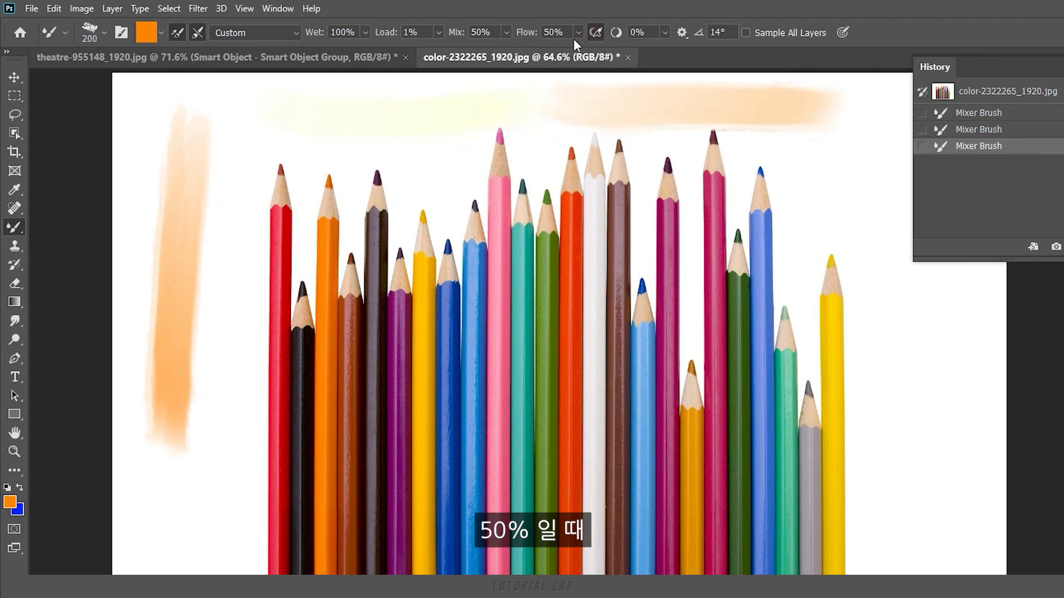
left_click_drag(589, 59, 632, 52)
left_click_drag(873, 191, 886, 487)
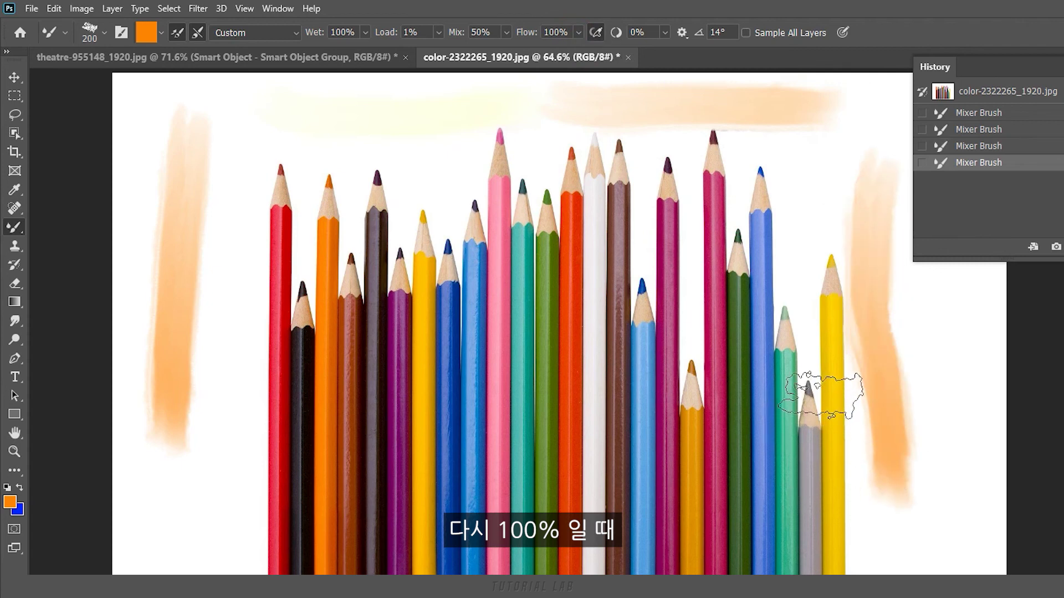
left_click(1011, 96)
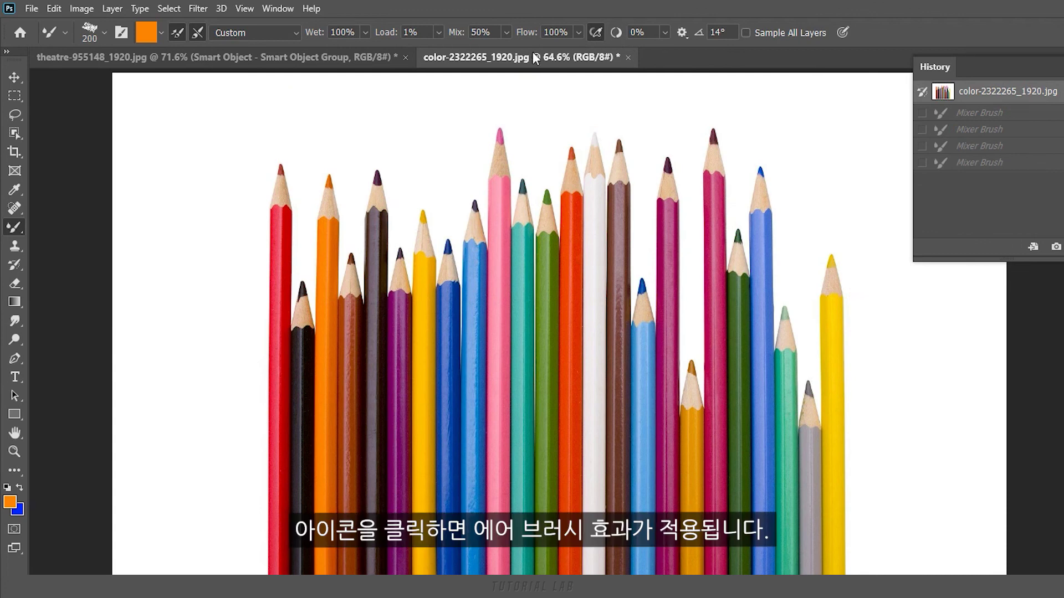
- Set paint load to 100%, enable Airbrush, and build up faint dabs down the left edge
left_click(438, 32)
left_click_drag(433, 52, 526, 58)
left_click(549, 5)
left_click(596, 32)
left_click(192, 236)
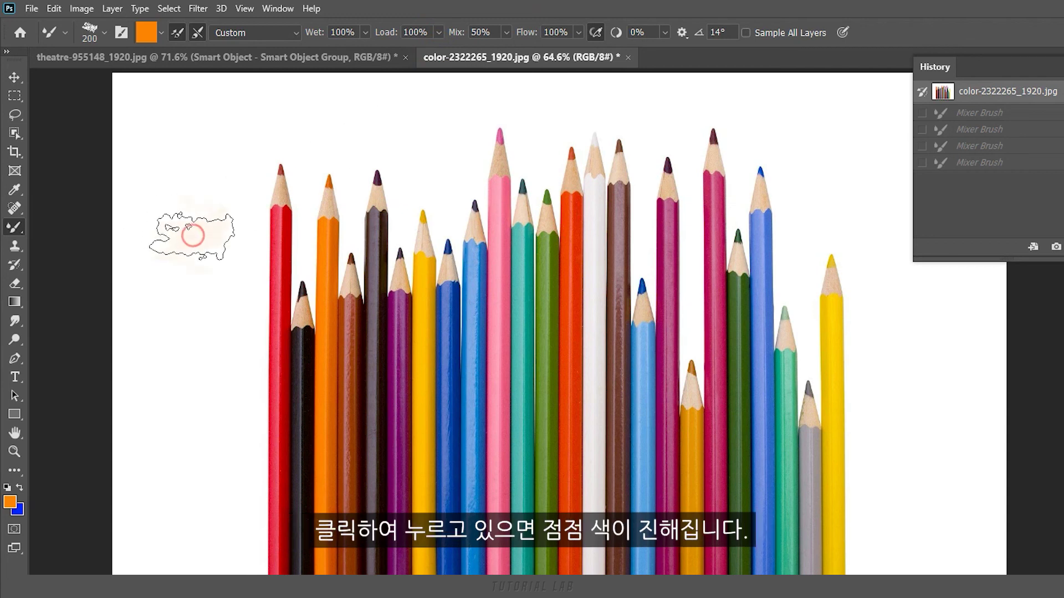
left_click_drag(192, 235, 187, 346)
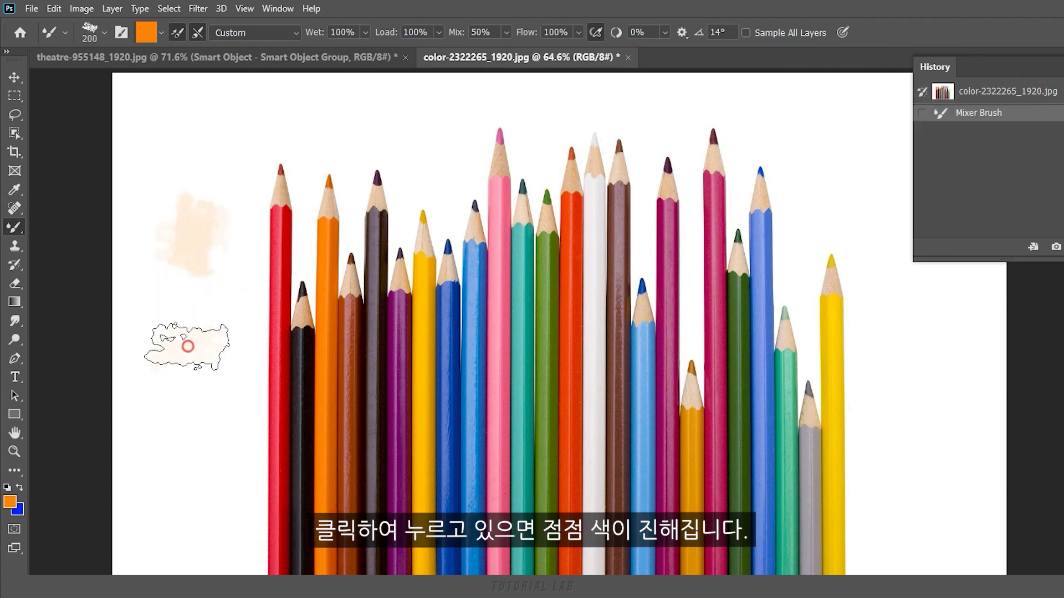
left_click(186, 346)
key("bracketright")
key("bracketright")
key("bracketright")
key("bracketleft")
left_click(187, 469)
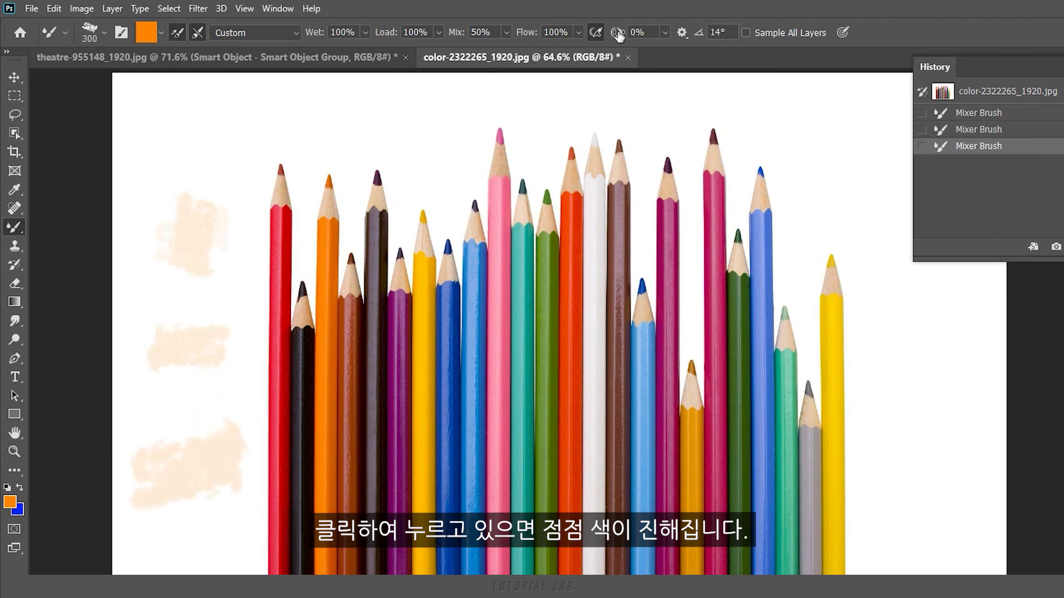
- Add faint peach patches along the top and at the lower right
left_click_drag(214, 119, 249, 142)
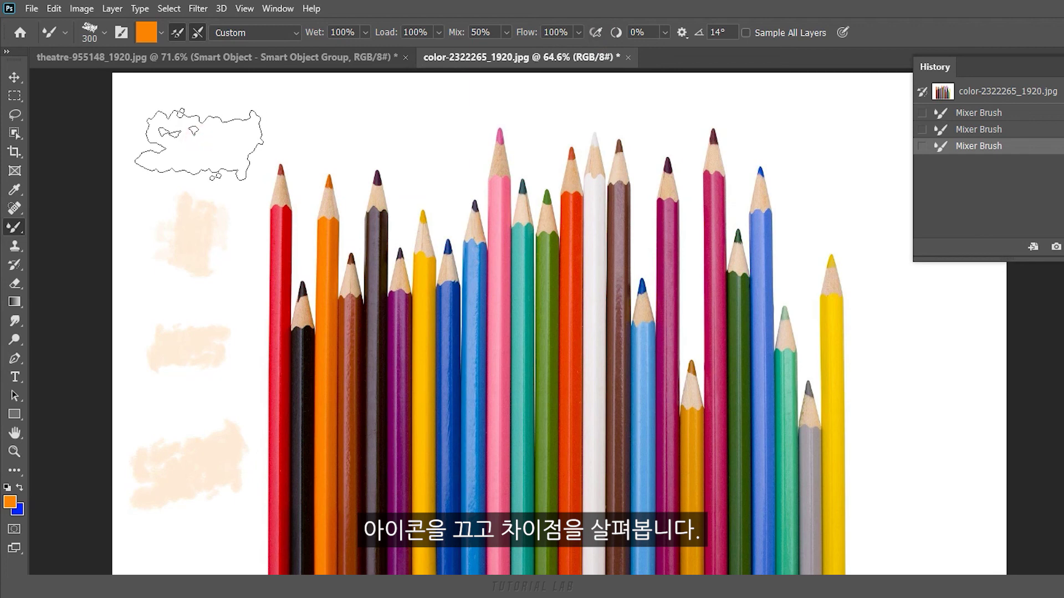
left_click(330, 139)
left_click_drag(475, 132, 465, 133)
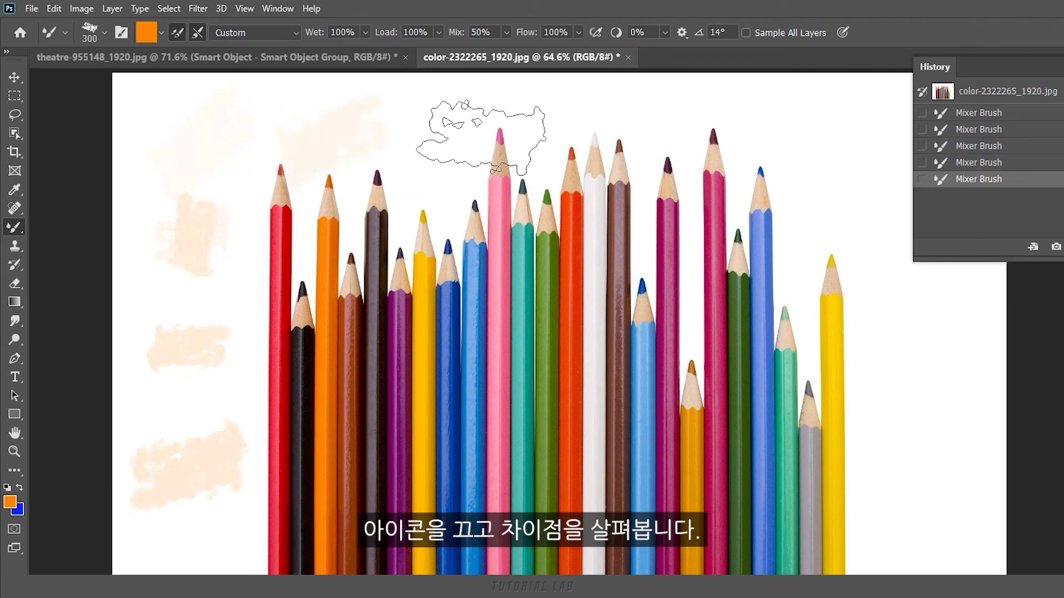
left_click_drag(614, 139, 623, 119)
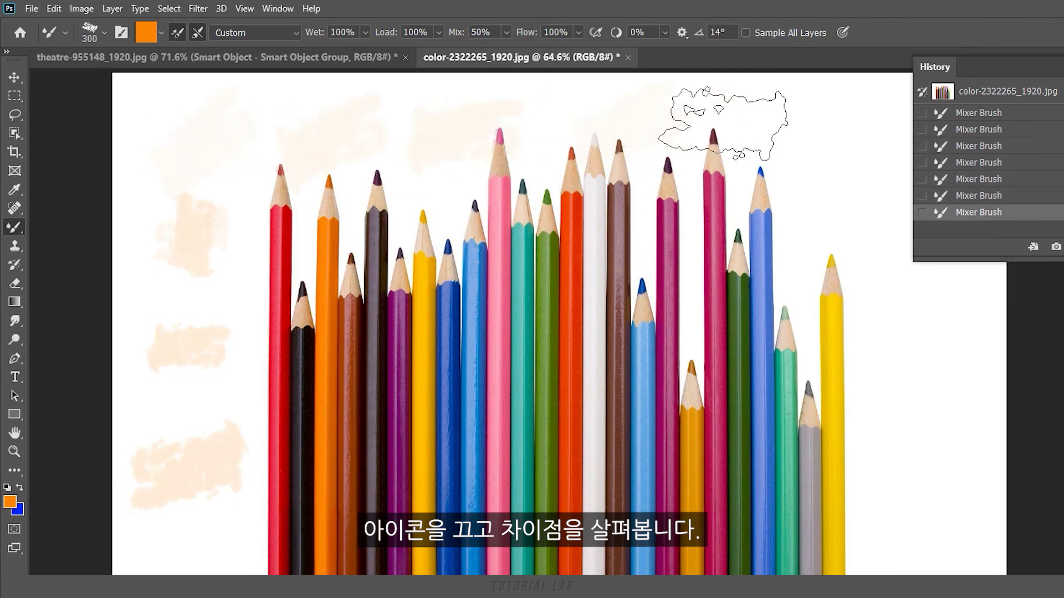
left_click(596, 32)
left_click_drag(765, 133, 795, 142)
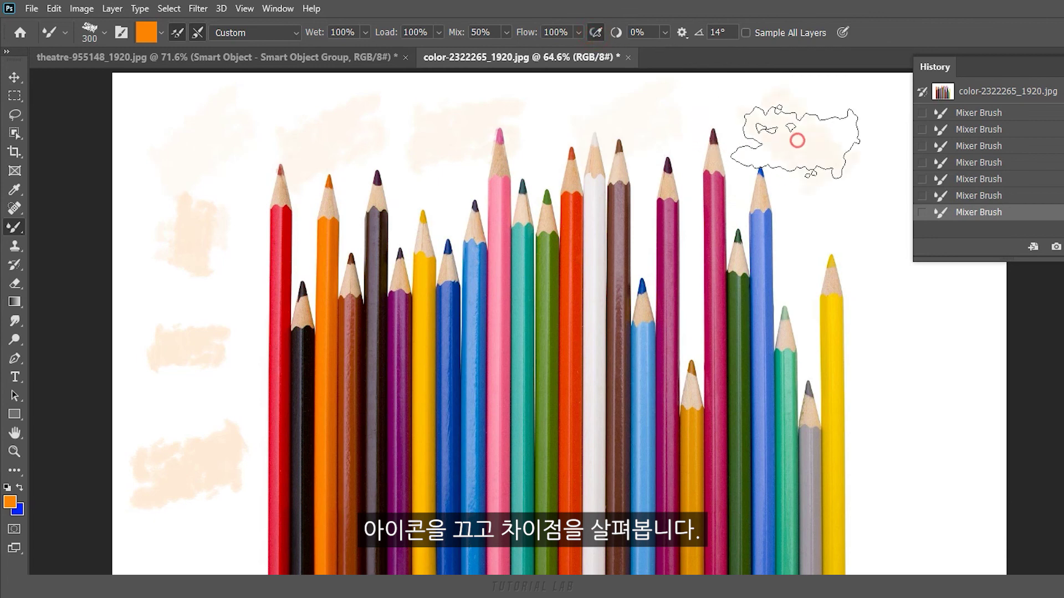
left_click_drag(915, 383, 909, 376)
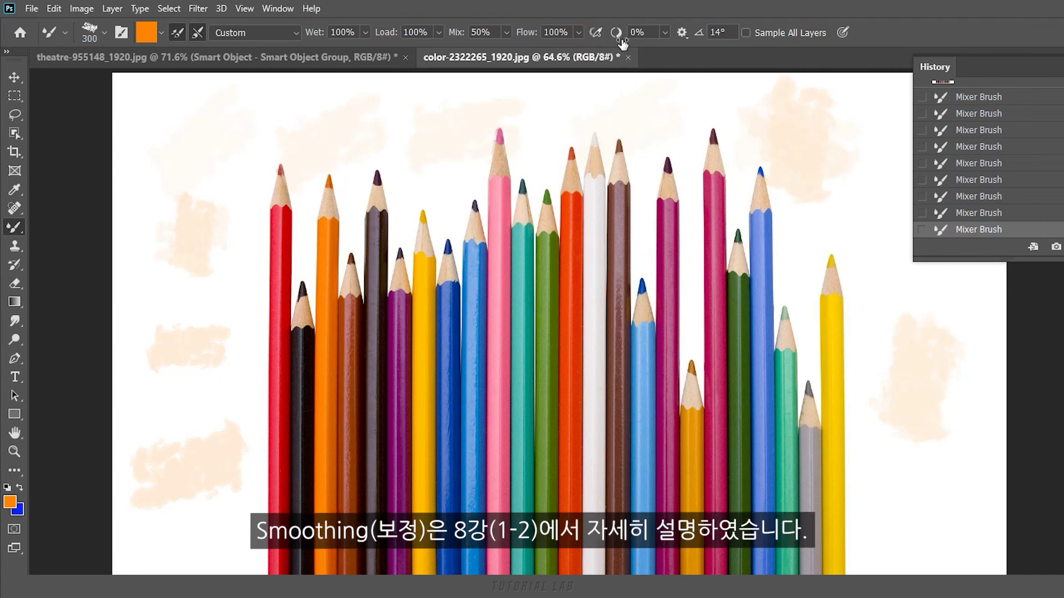
- Raise brush Smoothing to 100% and check the Smoothing Options menu
left_click(665, 33)
left_click_drag(666, 49, 739, 54)
left_click(682, 33)
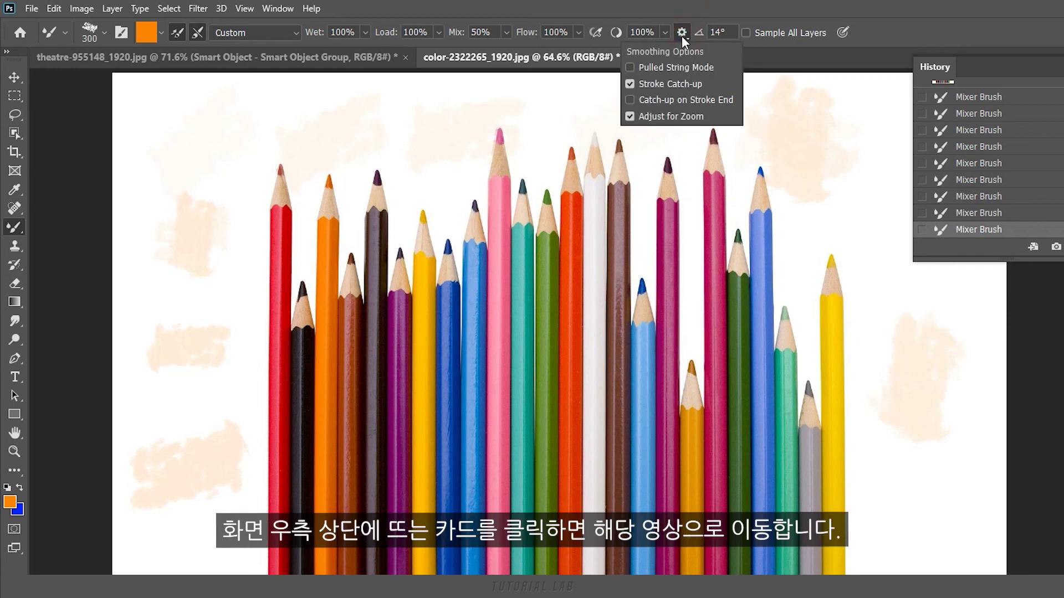
left_click(681, 35)
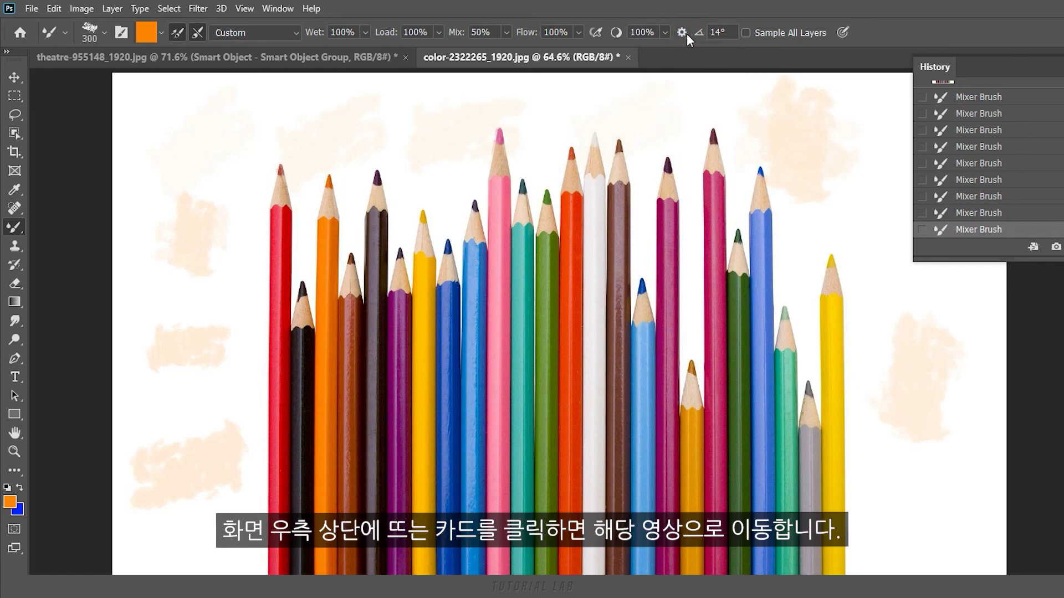
- Set the brush tip angle to 45°
left_click(721, 32)
type("30")
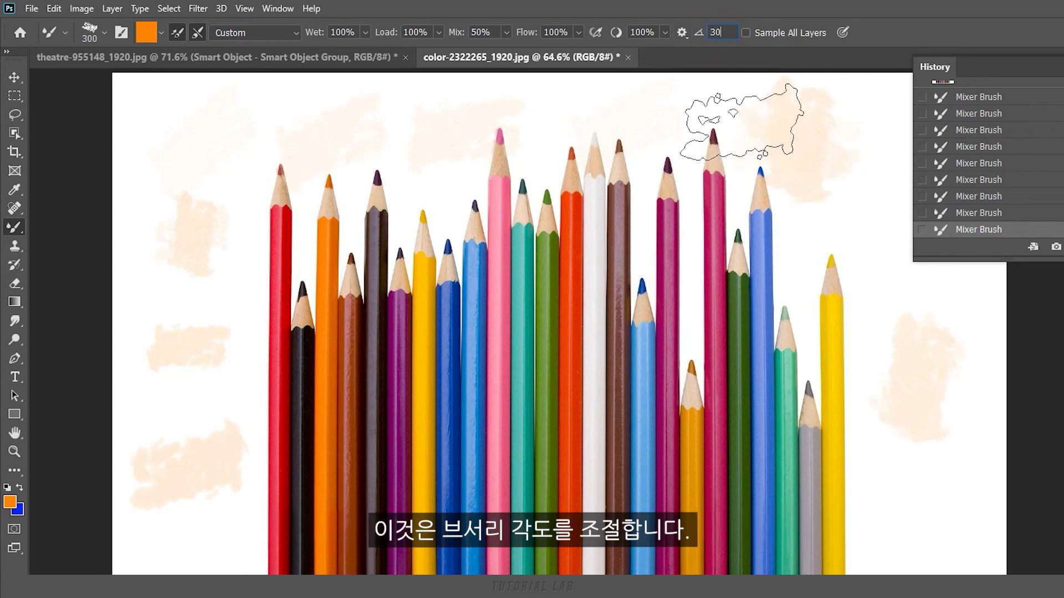
key("BackSpace")
type("90")
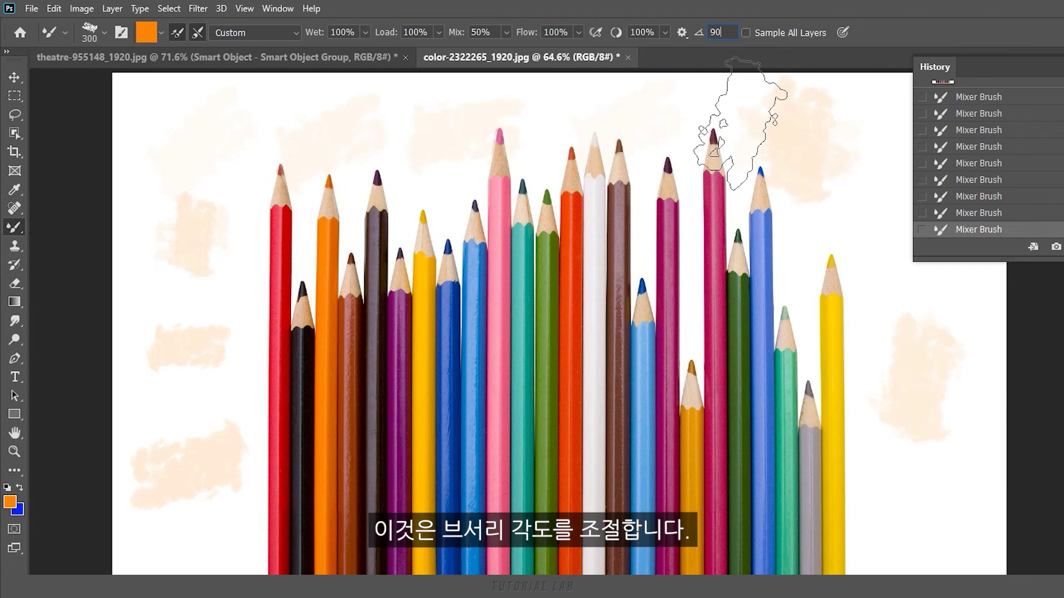
key("BackSpace")
key("BackSpace")
type("45")
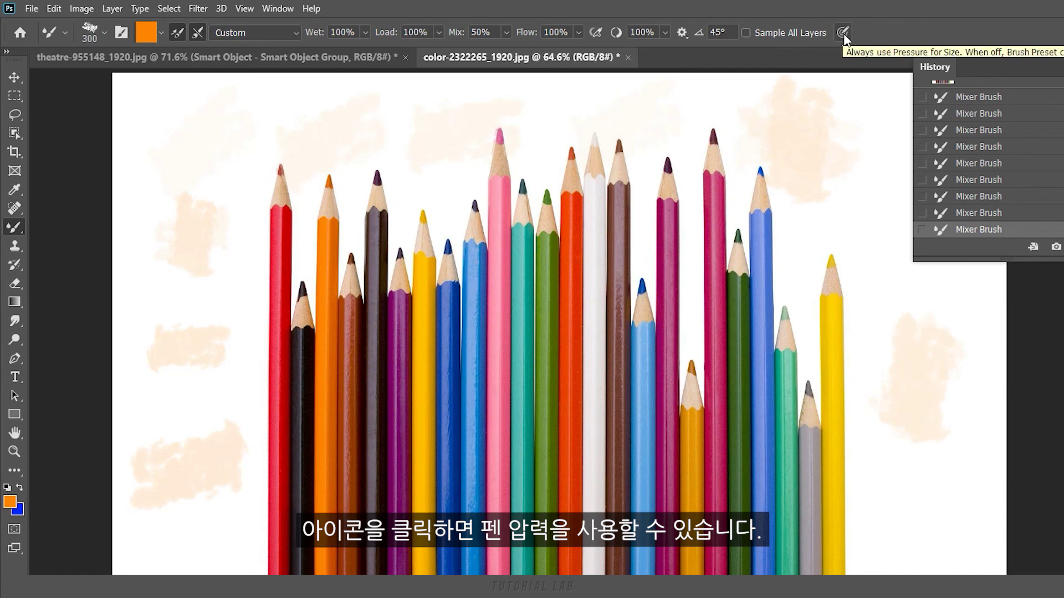
- Toggle Sample All Layers and smear peach and orange paint across the pencils on Layer 1
left_click(746, 32)
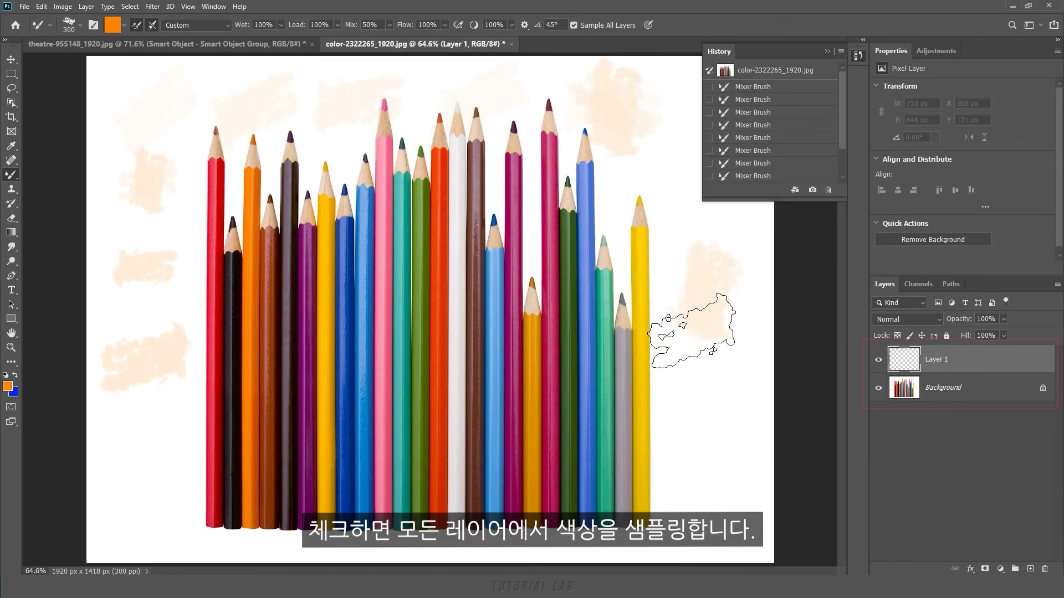
left_click_drag(715, 333, 579, 355)
mouse_move(465, 352)
left_mouse_down()
mouse_move(582, 357)
mouse_move(444, 401)
left_mouse_up()
left_click_drag(201, 415, 332, 402)
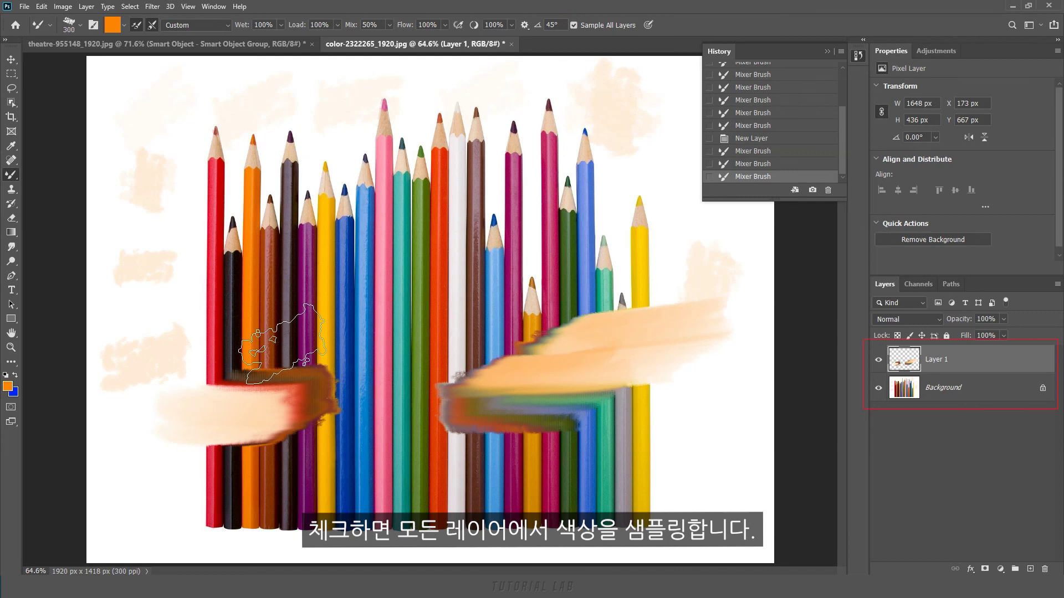
left_click_drag(282, 344, 354, 333)
left_click_drag(183, 288, 332, 288)
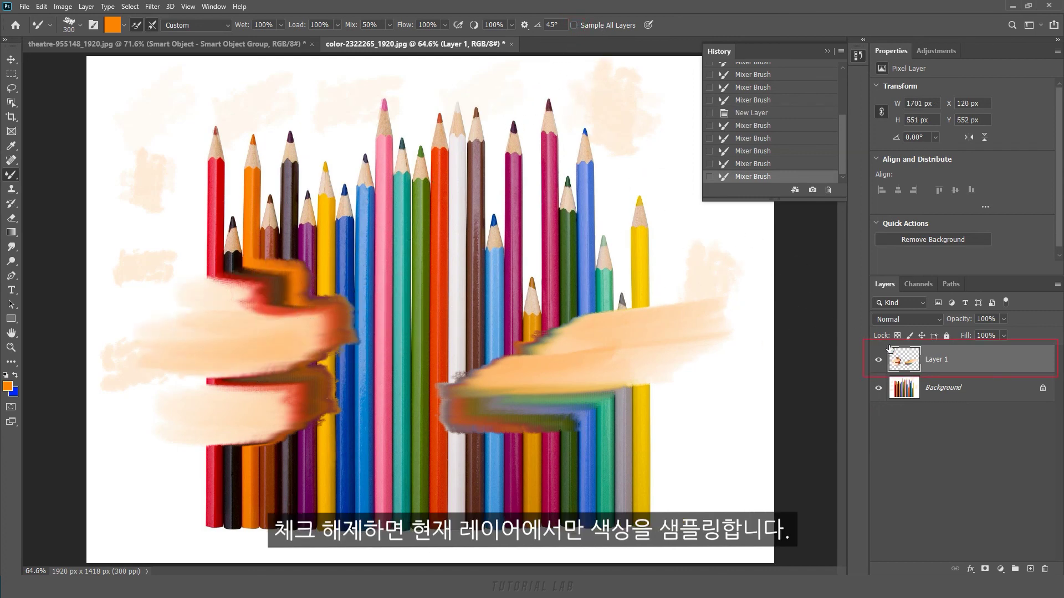
left_click_drag(421, 172, 515, 187)
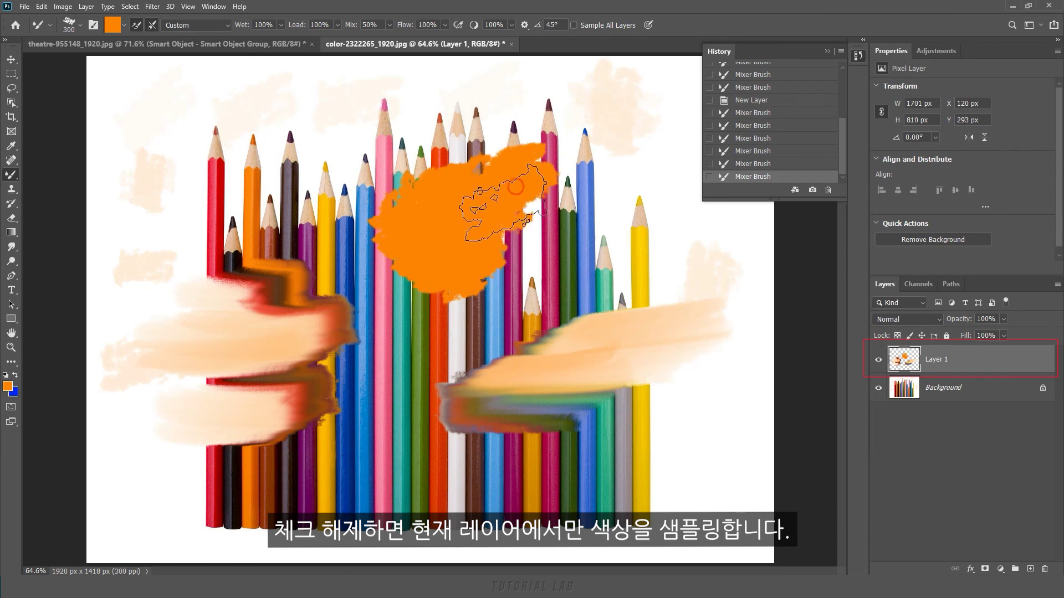
- Turn Sample All Layers back on, smear multicolour strokes, then revert to the original snapshot
left_click(574, 24)
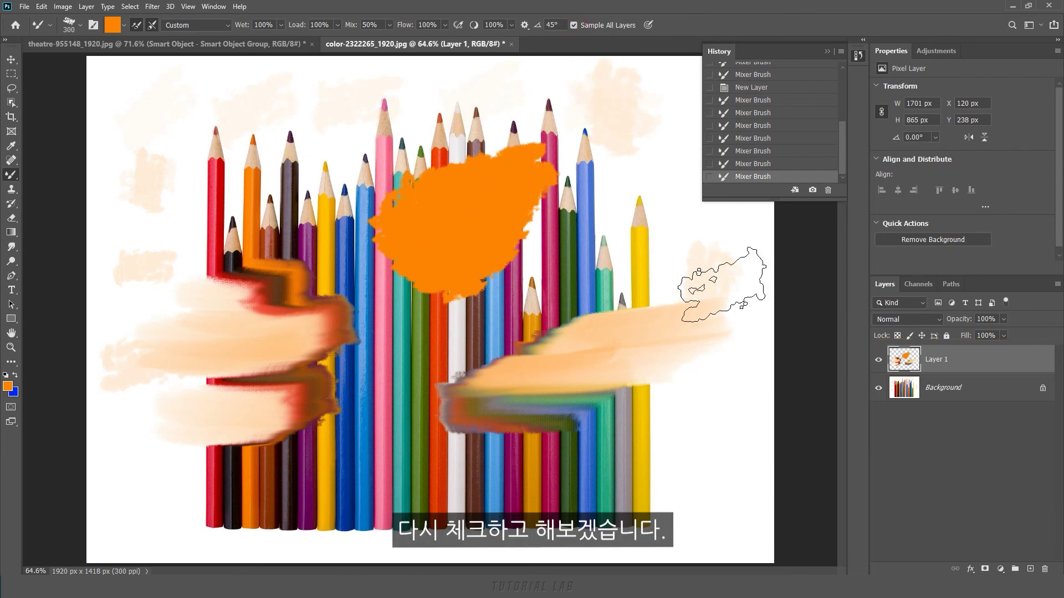
left_click_drag(421, 310, 321, 482)
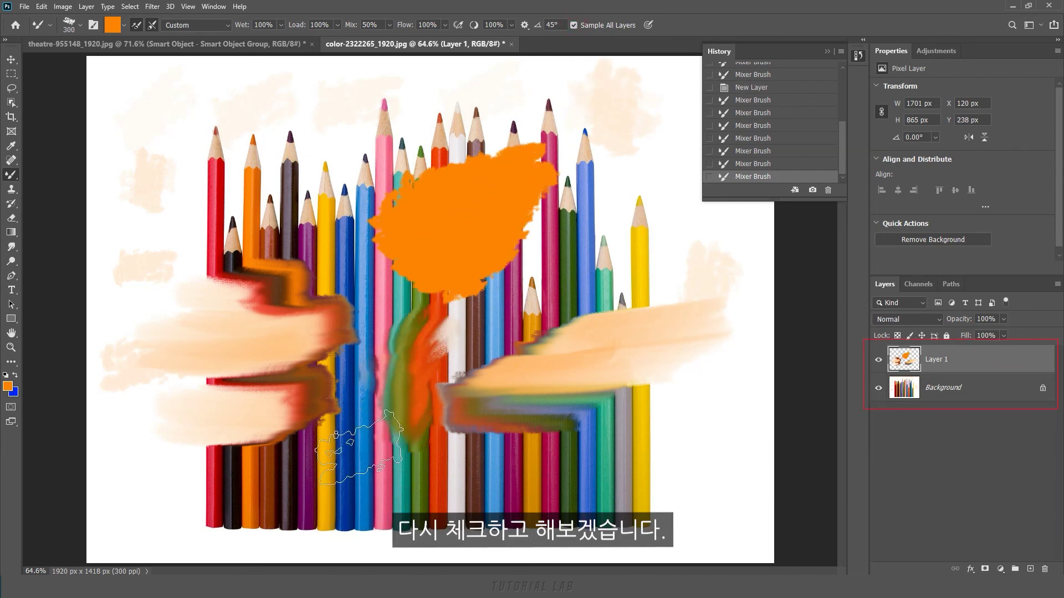
left_click_drag(457, 465, 491, 471)
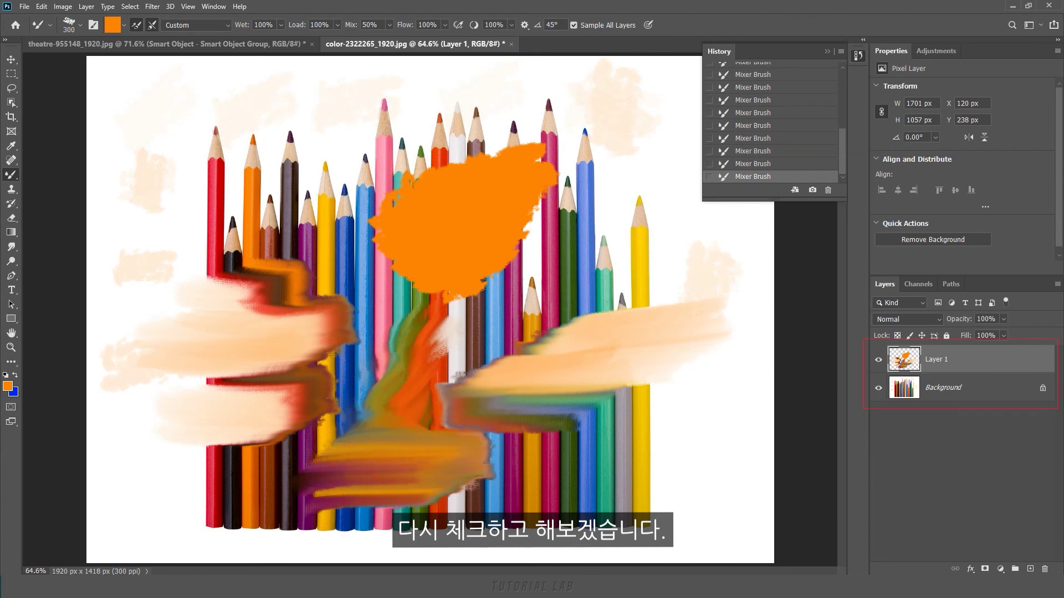
left_click_drag(843, 148, 843, 98)
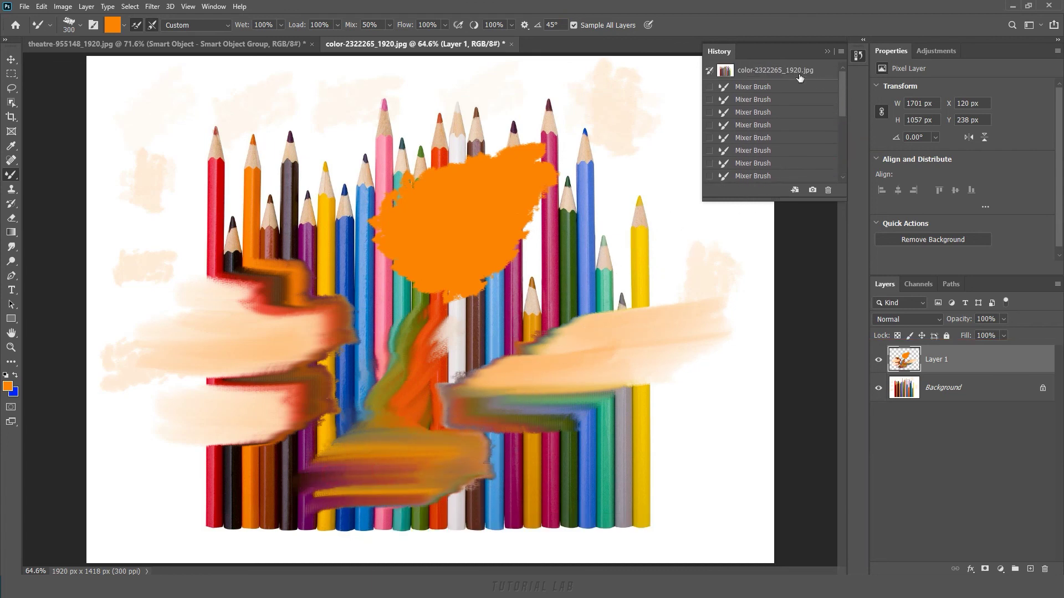
left_click(804, 70)
left_click(859, 56)
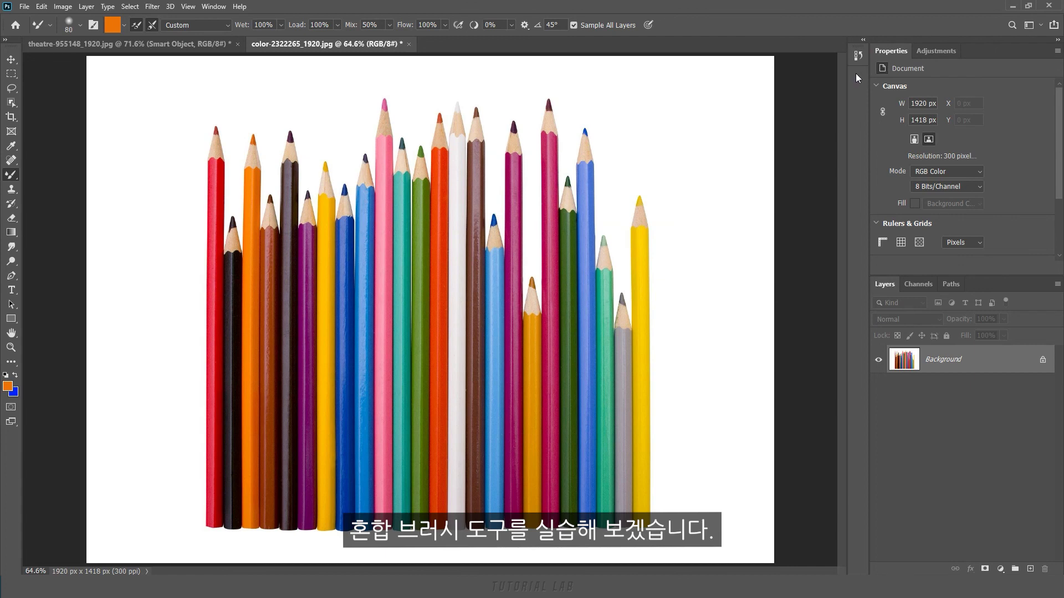
- Switch to the theatre gallery document and free-transform its oil-painted Smart Object layer
left_click(155, 44)
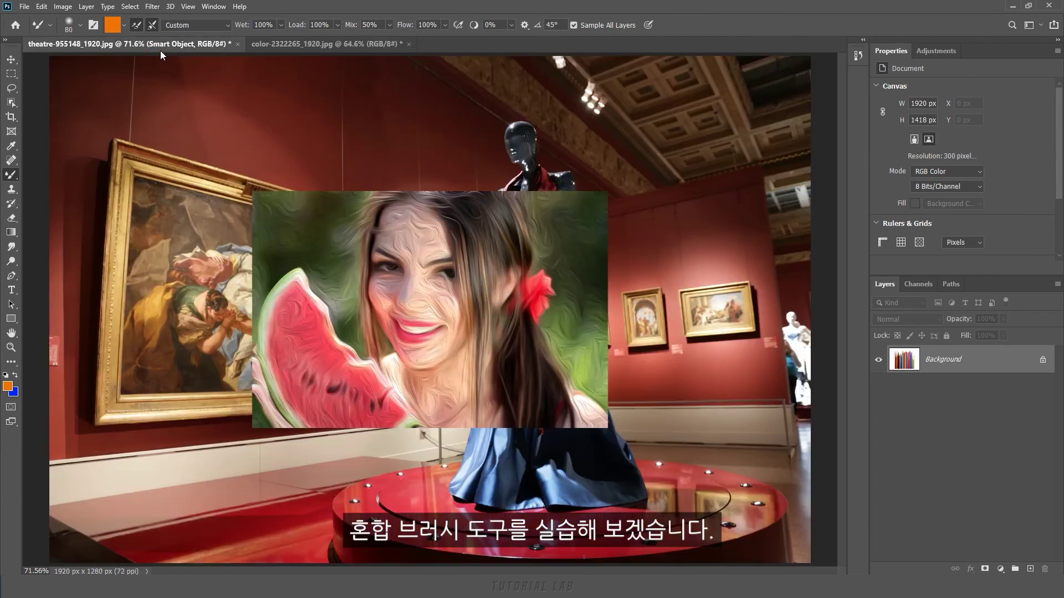
left_click(962, 375)
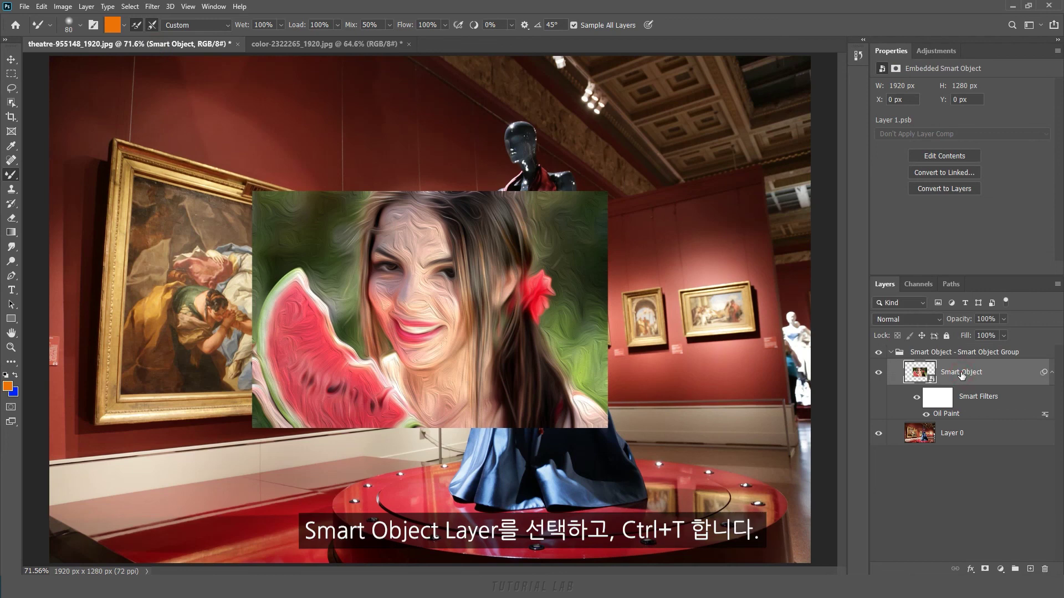
key("ctrl+t")
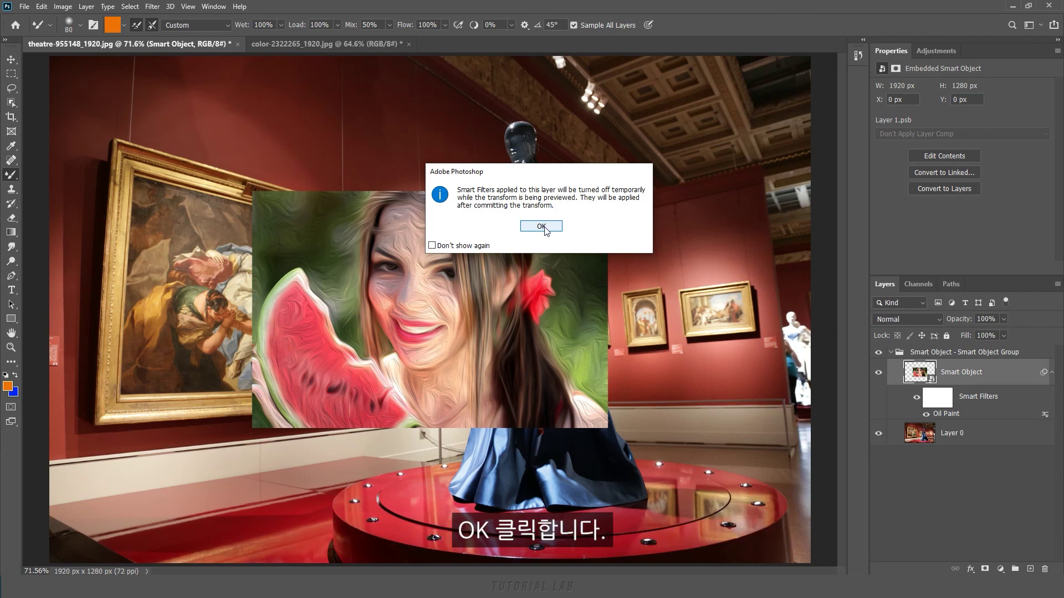
- Dismiss the Smart Filter warning and Distort the photo's four corners into the left gilded frame
left_click(543, 227)
right_click(472, 288)
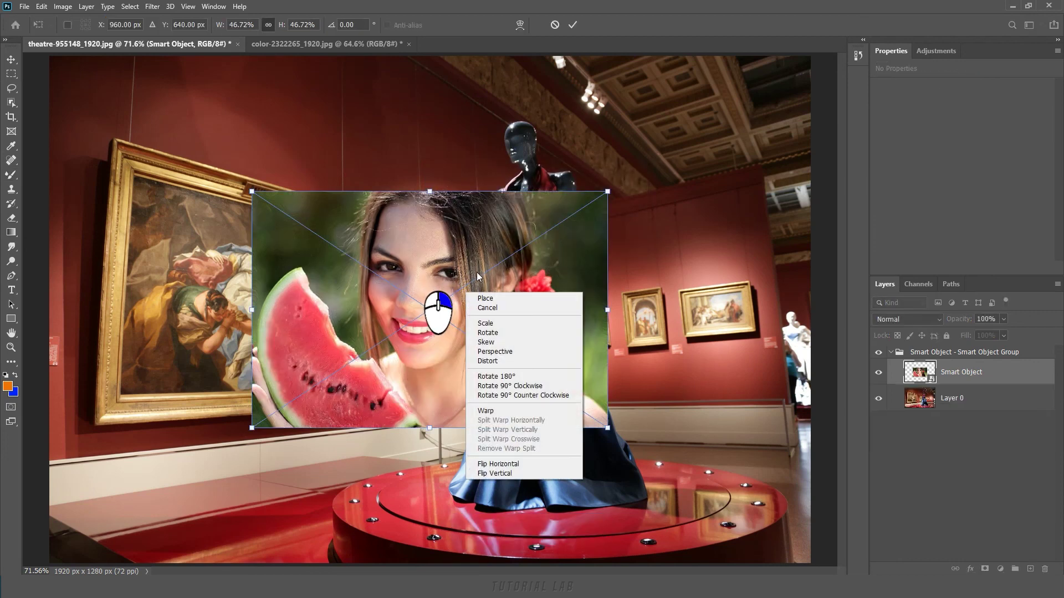
left_click(497, 362)
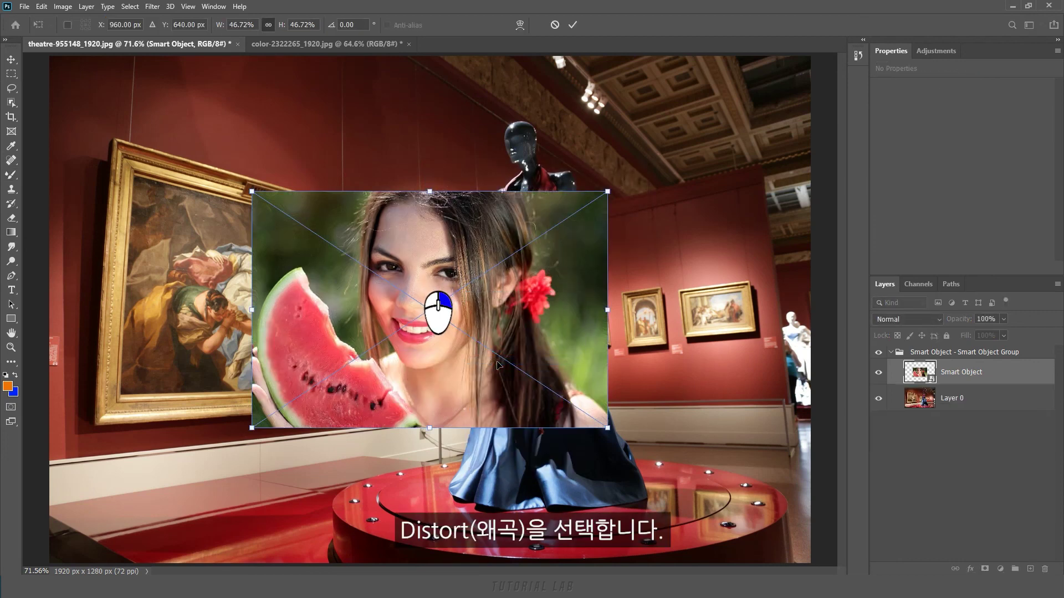
left_click_drag(252, 192, 124, 173)
left_click_drag(252, 428, 122, 395)
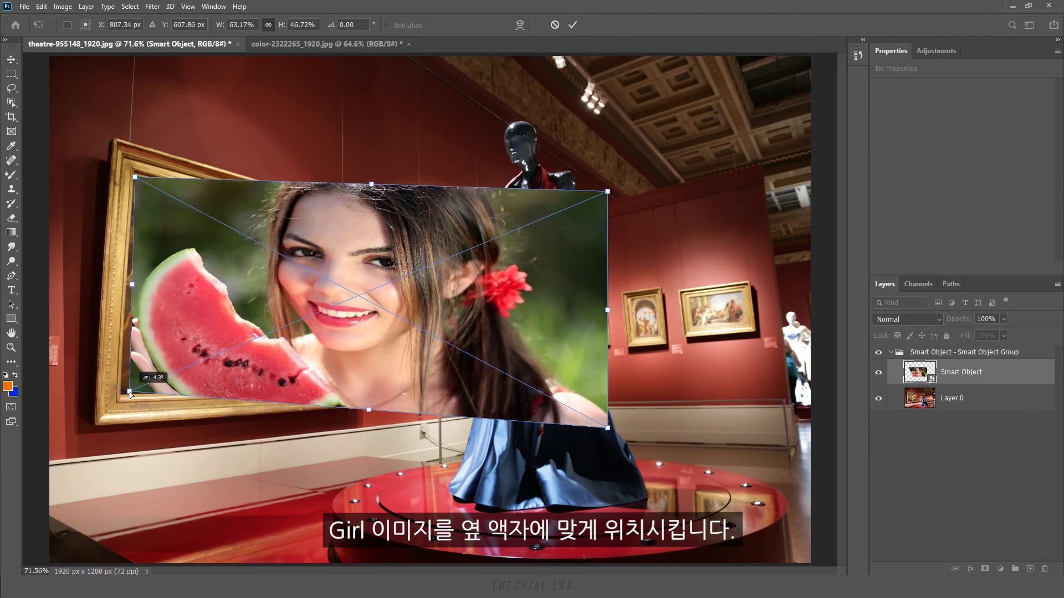
left_click_drag(607, 192, 341, 228)
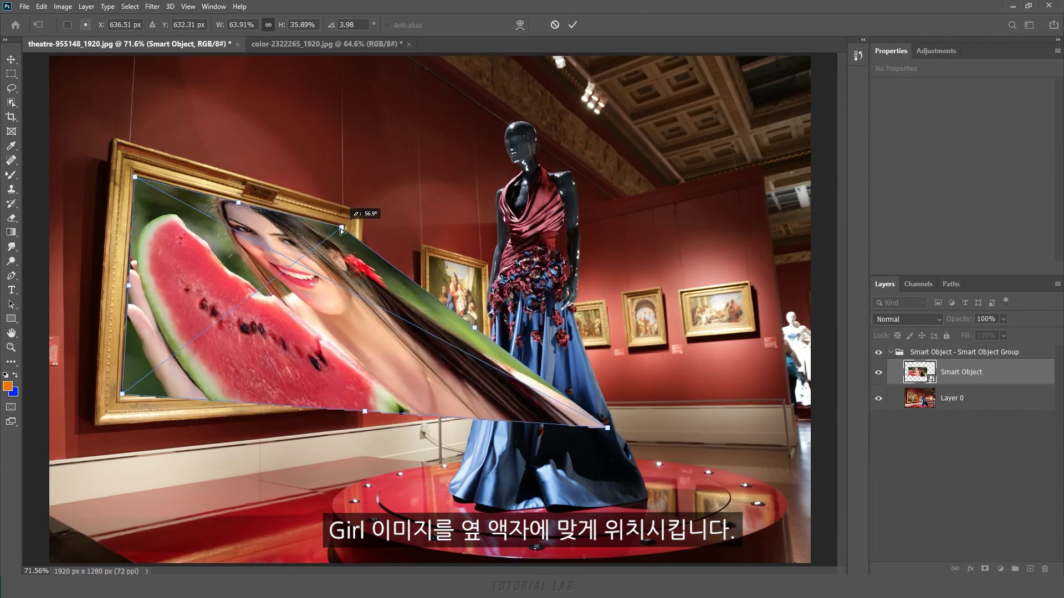
mouse_move(608, 428)
left_mouse_down()
mouse_move(340, 359)
mouse_move(336, 380)
left_mouse_up()
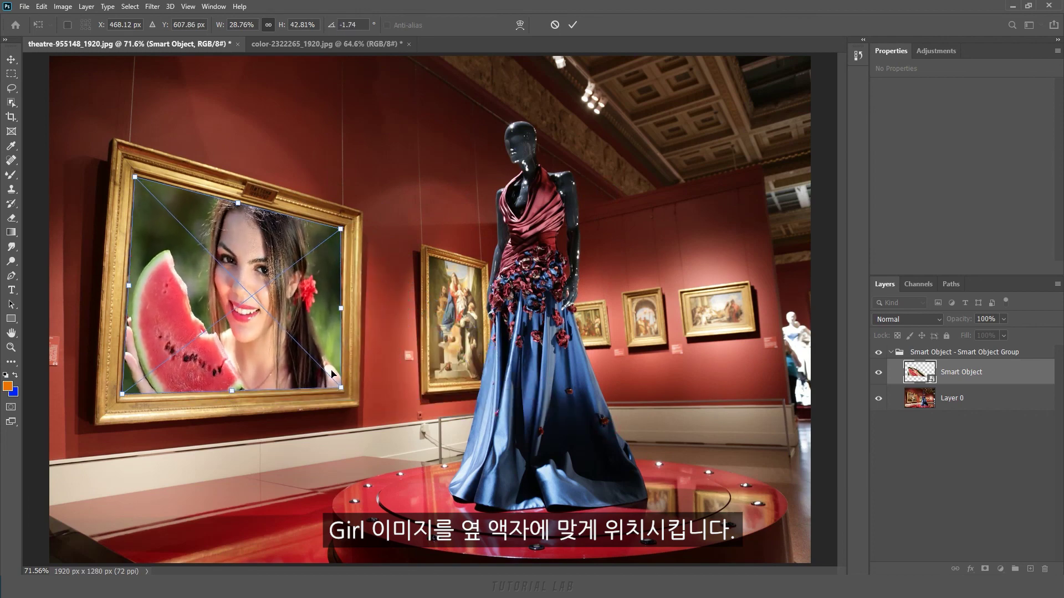
- Fine-tune the corners against the frame up close, fit the view, and commit the transform
left_click_drag(231, 277, 364, 332)
left_click_drag(166, 154, 162, 153)
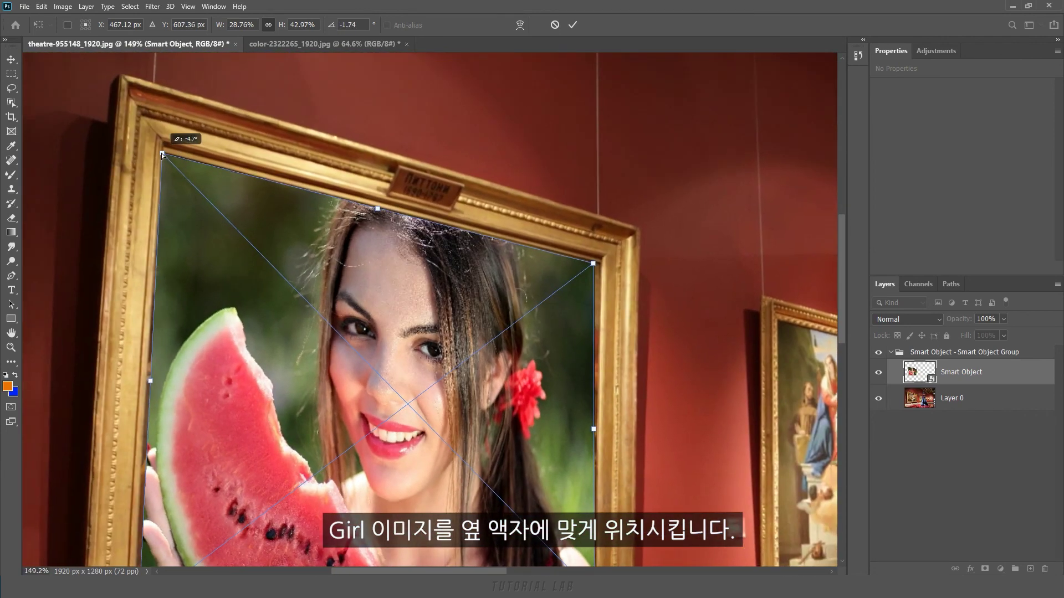
mouse_move(134, 488)
left_mouse_down()
mouse_move(181, 460)
mouse_move(174, 444)
left_mouse_up()
left_click_drag(635, 426, 637, 427)
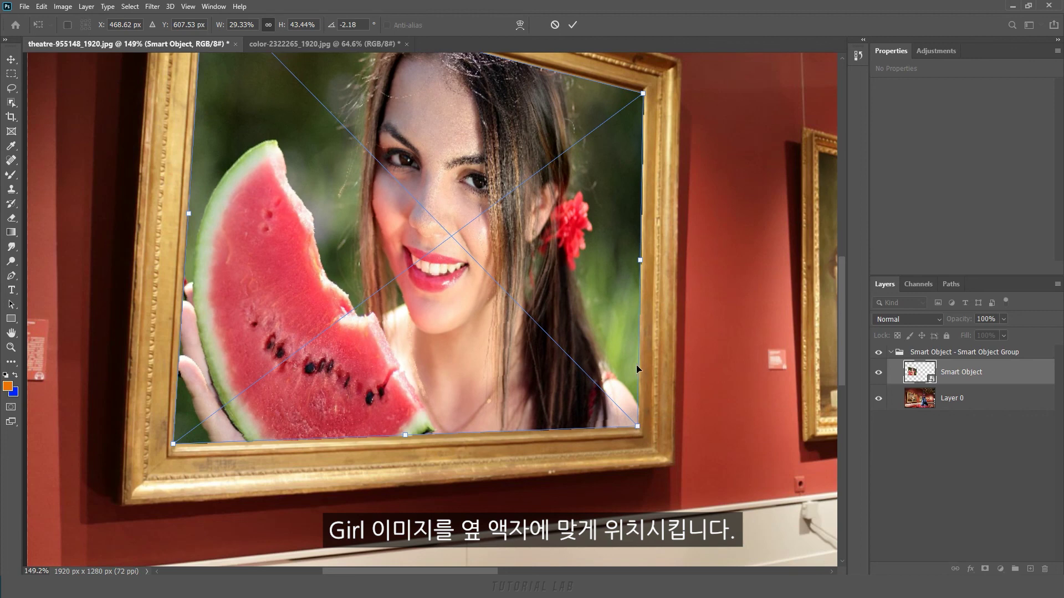
key("ctrl+0")
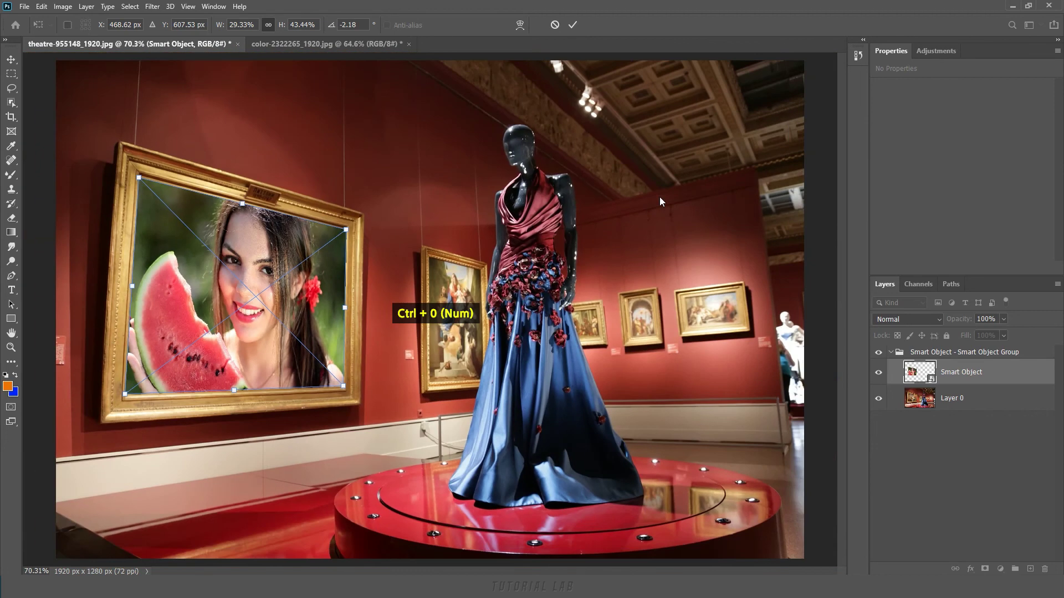
left_click(574, 24)
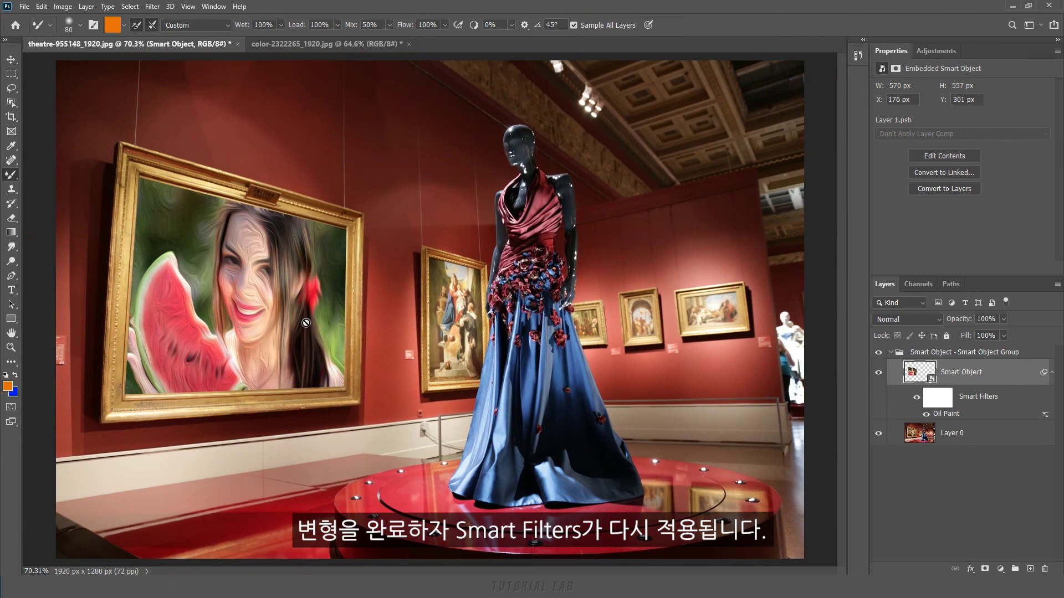
- Select the Oil Paint smart filter mask, view it alone, and pick the Brush Tool
left_click(942, 404)
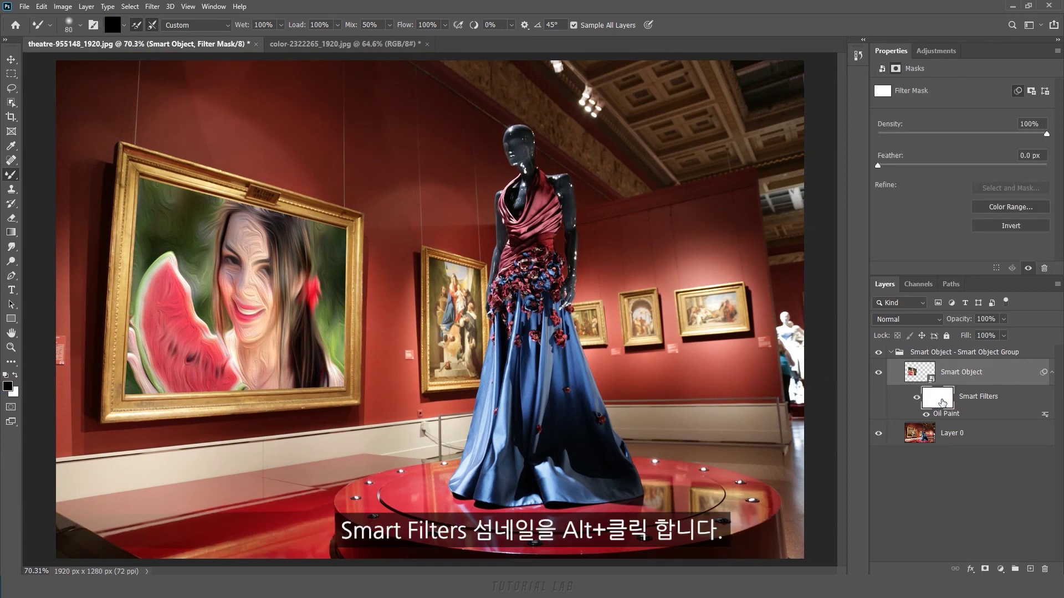
left_click(941, 408, "alt")
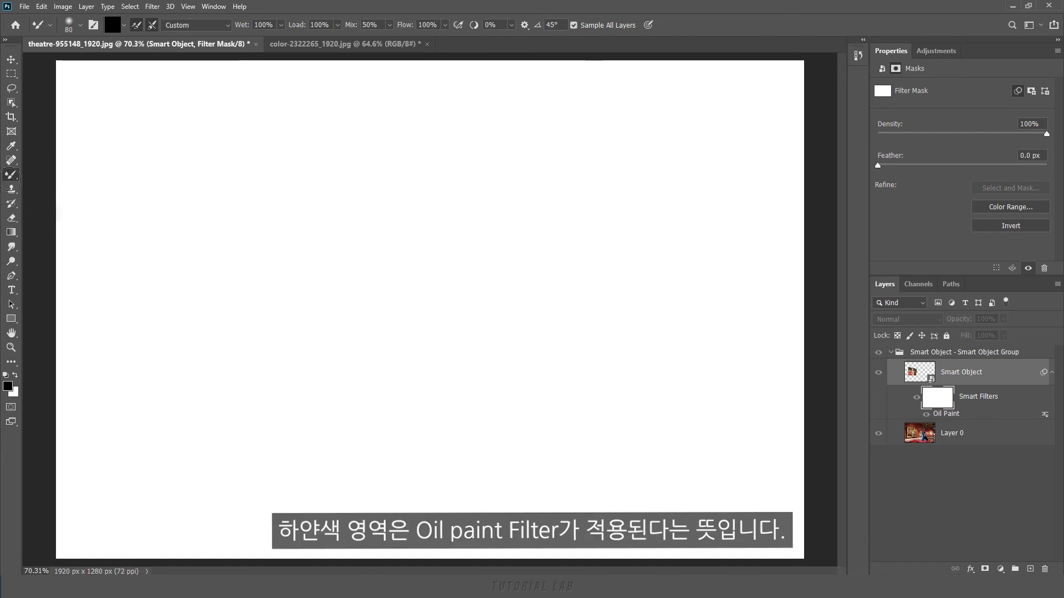
right_click(12, 177)
left_click(50, 173)
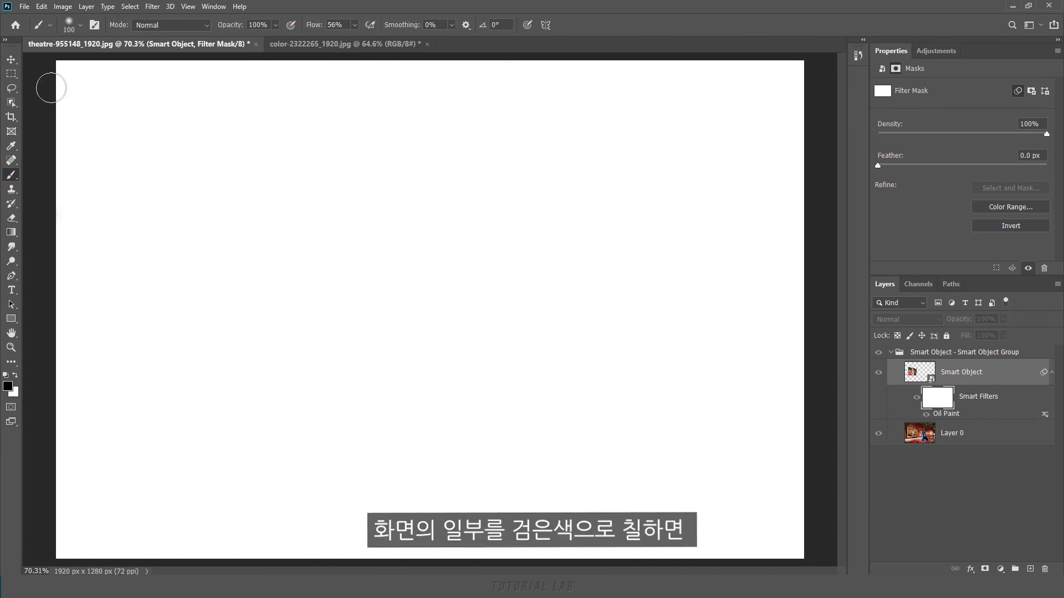
- Paint a test black patch on the mask, undo it, and return to the gallery composite
left_click_drag(428, 317, 373, 303)
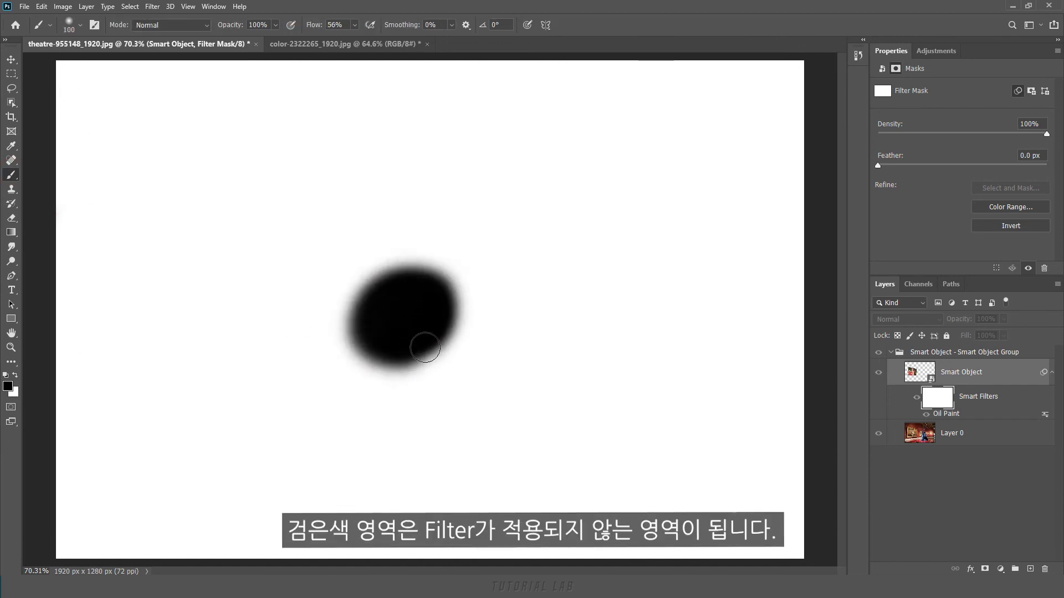
left_click_drag(373, 303, 429, 321)
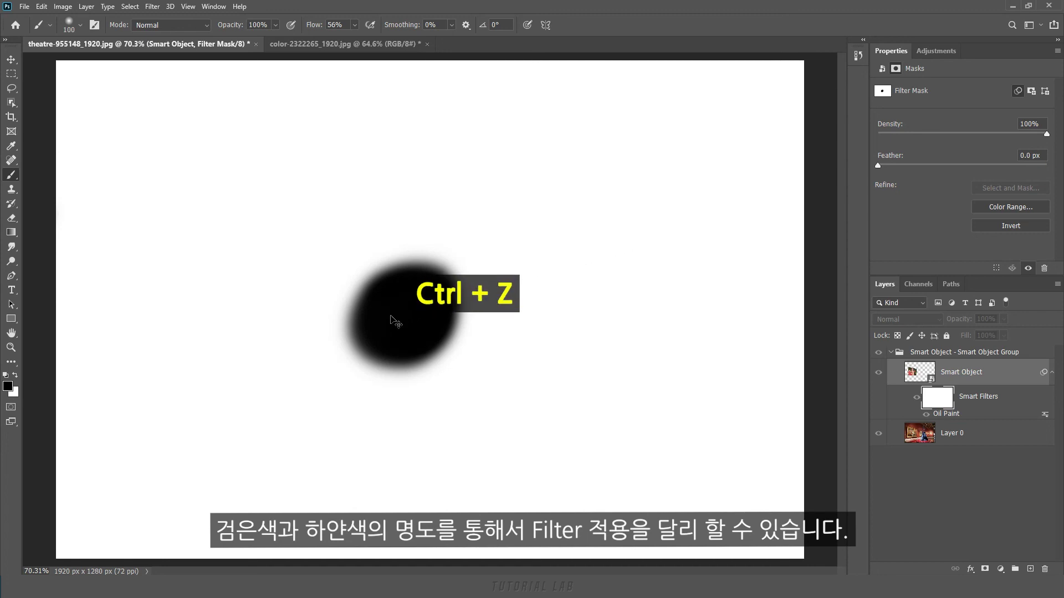
key("ctrl+z")
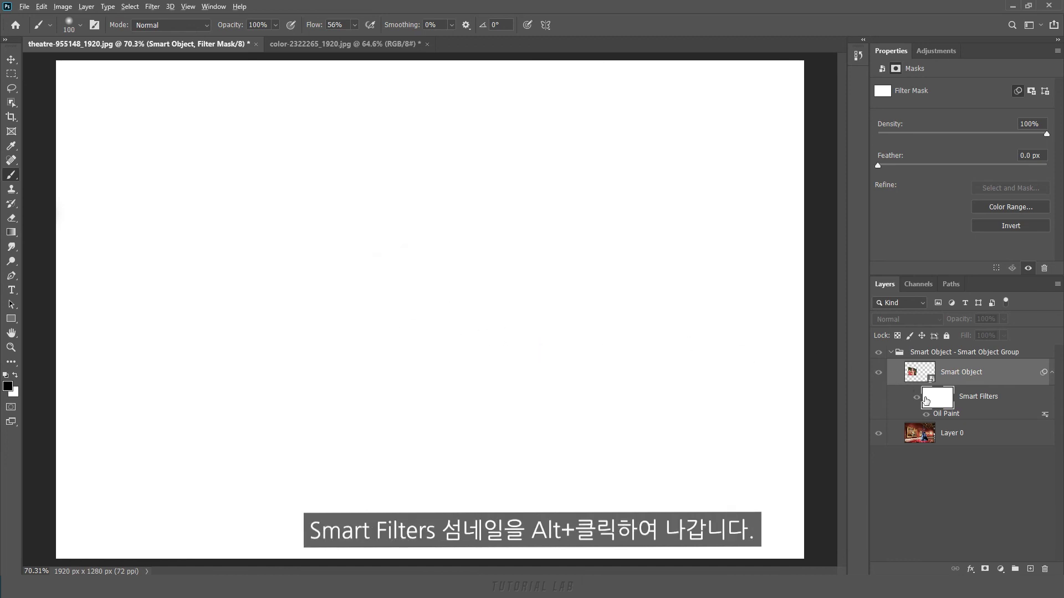
left_click(939, 408, "alt")
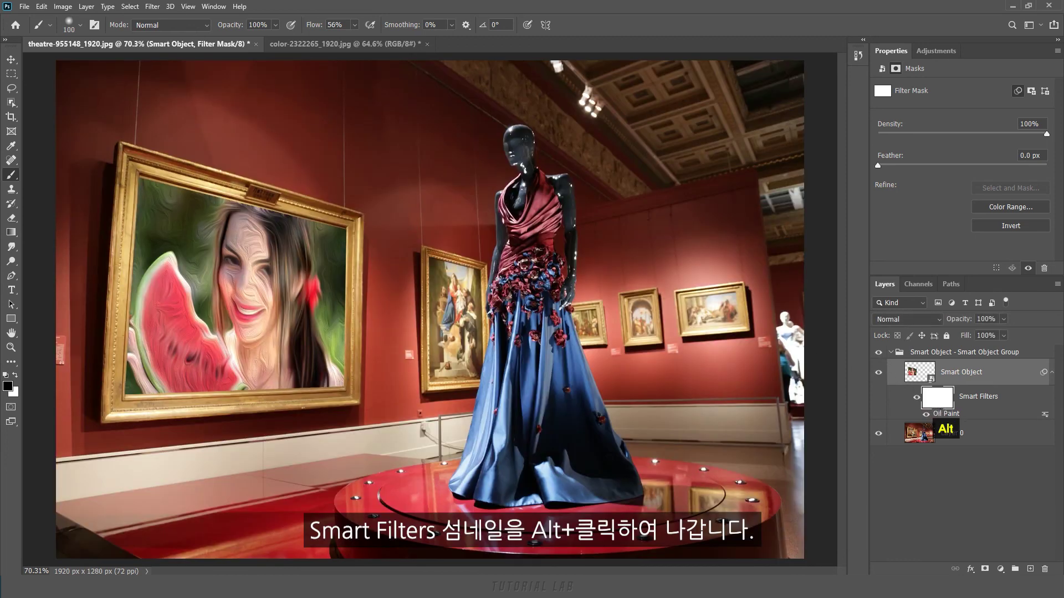
left_click_drag(293, 301, 355, 303)
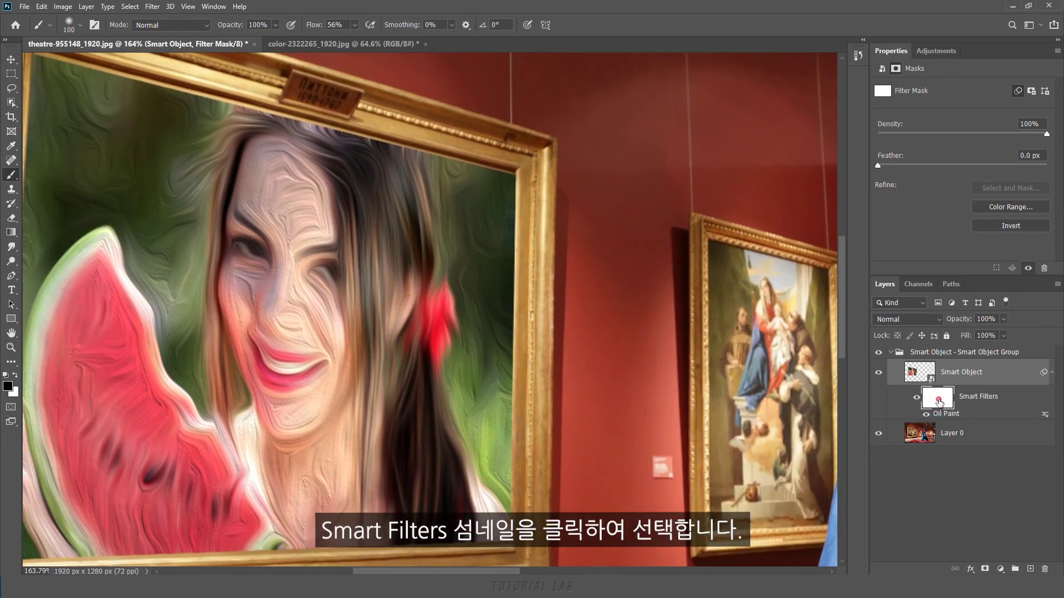
- Paint black on the filter mask over the girl's eyes, nose and mouth, then fit the view
mouse_move(260, 222)
left_mouse_down()
mouse_move(273, 265)
mouse_move(274, 233)
left_mouse_up()
mouse_move(267, 223)
left_mouse_down()
mouse_move(285, 244)
mouse_move(268, 310)
mouse_move(290, 347)
mouse_move(299, 261)
mouse_move(333, 272)
mouse_move(300, 277)
mouse_move(304, 354)
mouse_move(280, 364)
mouse_move(268, 261)
mouse_move(287, 335)
mouse_move(285, 194)
mouse_move(327, 440)
mouse_move(356, 447)
left_mouse_up()
key("ctrl+0")
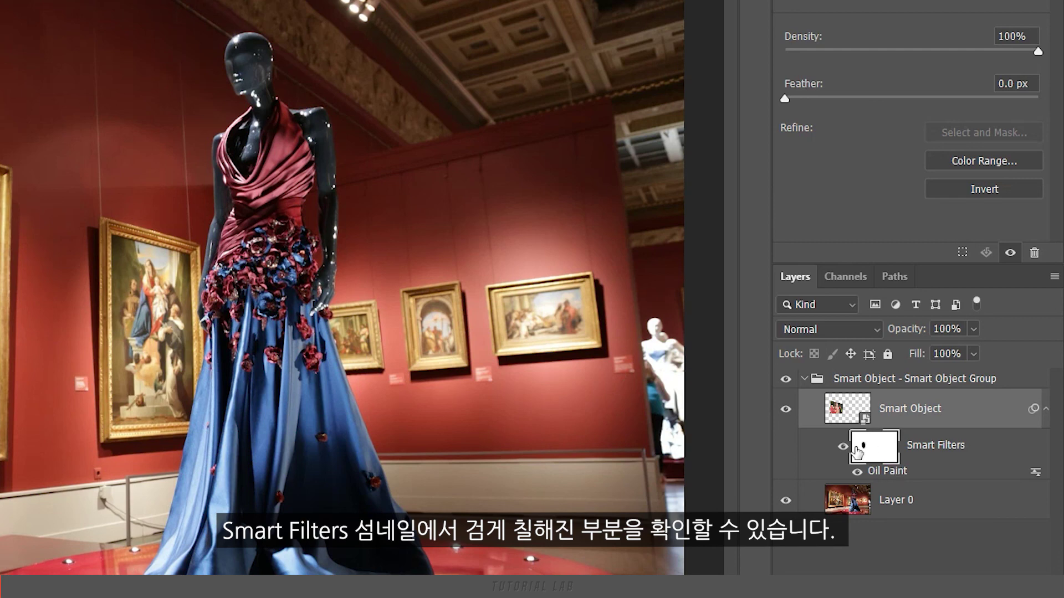
- Open the portrait smart object's contents and set Layer 1 to 80% opacity
double_click(836, 413)
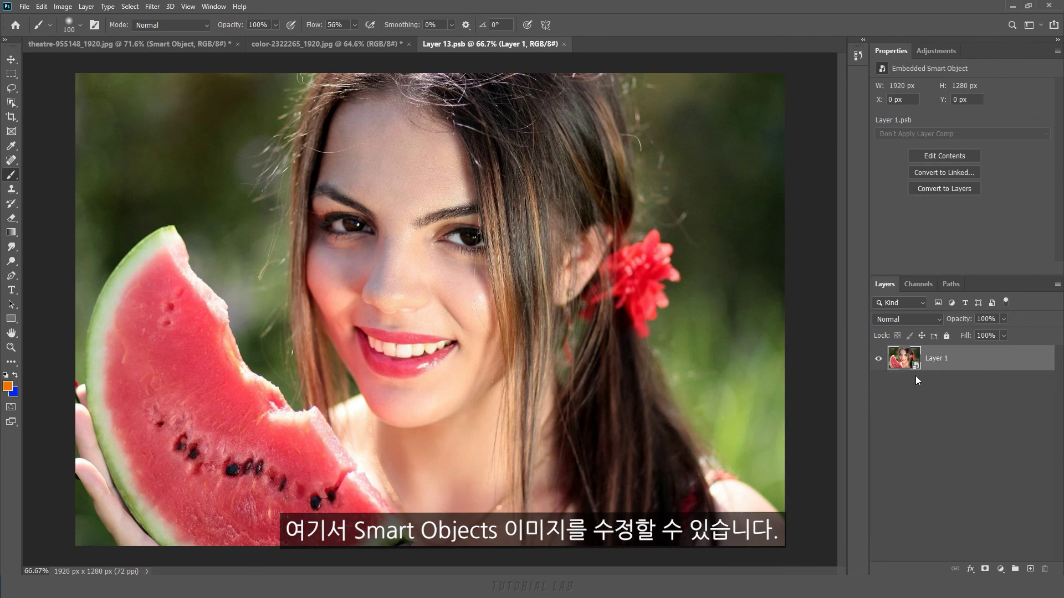
left_click(992, 319)
type("80")
key("Return")
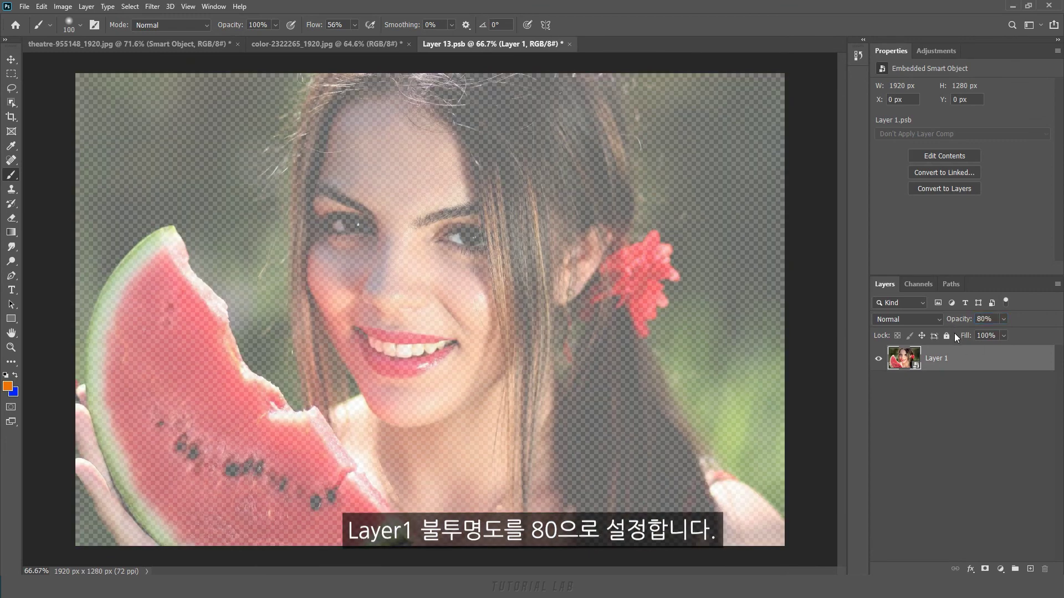
- Add a new empty layer above Layer 1 named 'Mixer Brush'
left_click(1029, 569)
double_click(936, 358)
type("Mixer Brush")
key("Return")
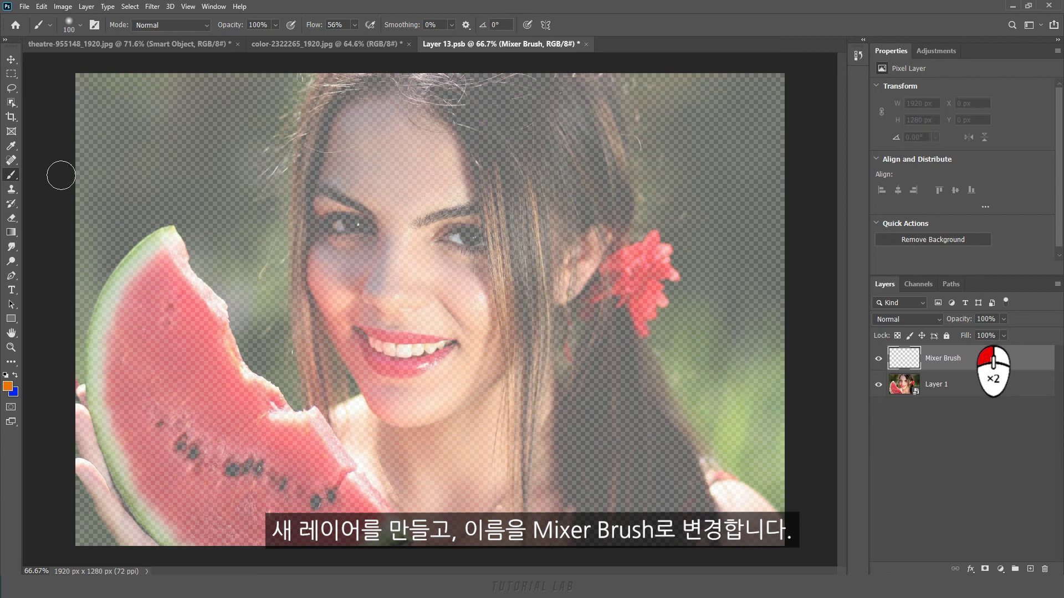
right_click(11, 176)
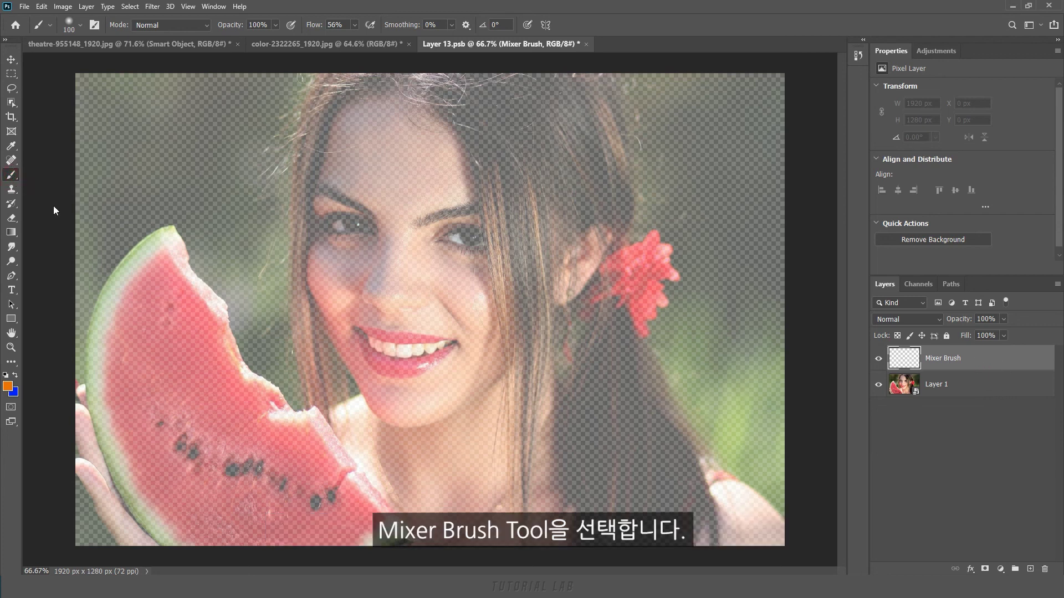
- Switch to the Mixer Brush with the Wet Media Brushes 'Kyle's Real Oils - 01' preset
left_click(53, 206)
left_click(80, 25)
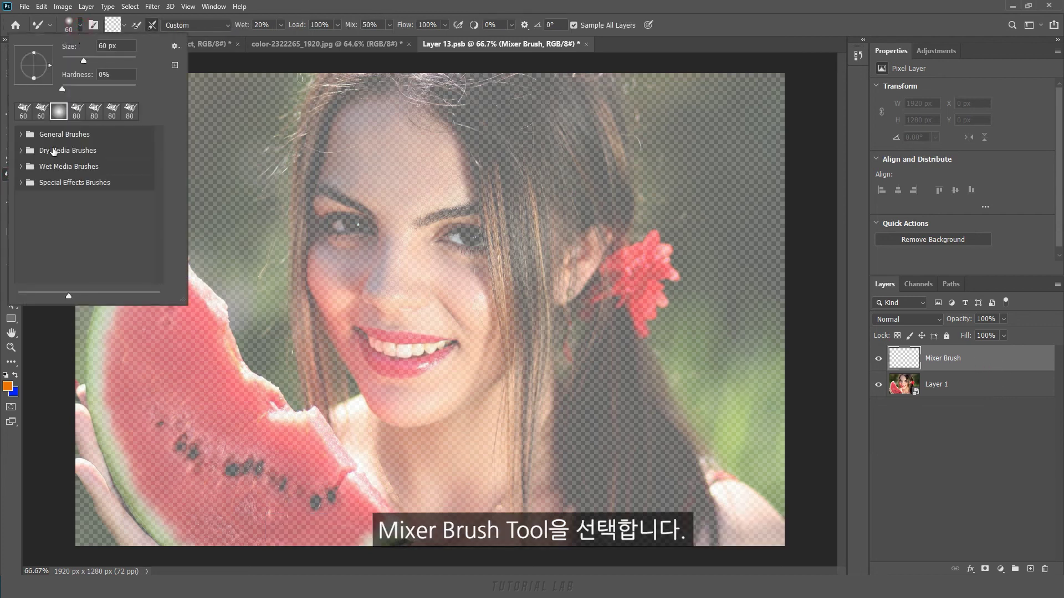
left_click(21, 167)
scroll(158, 223, "down", 3)
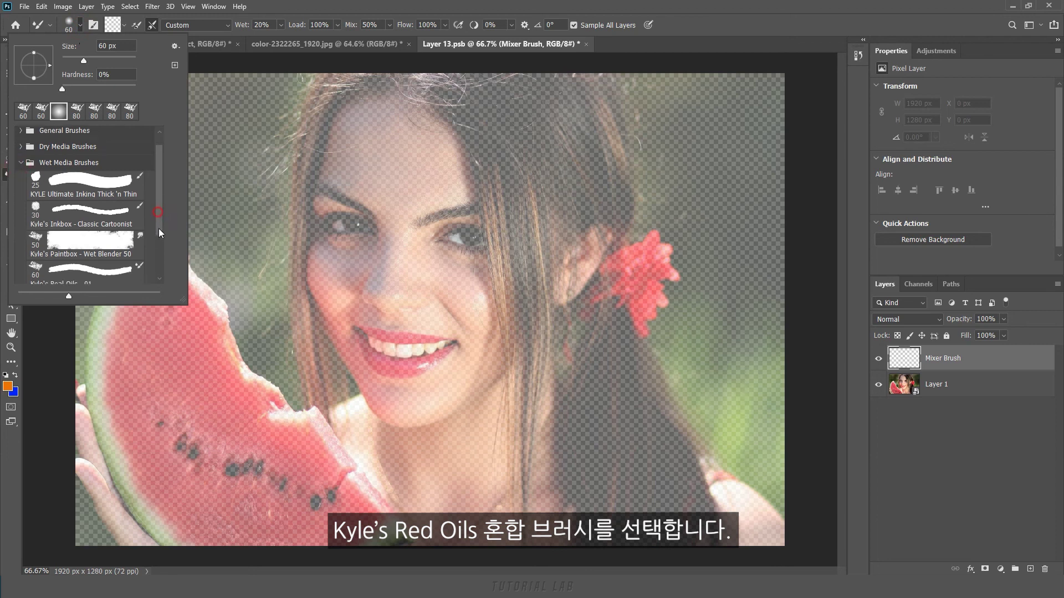
left_click(105, 237)
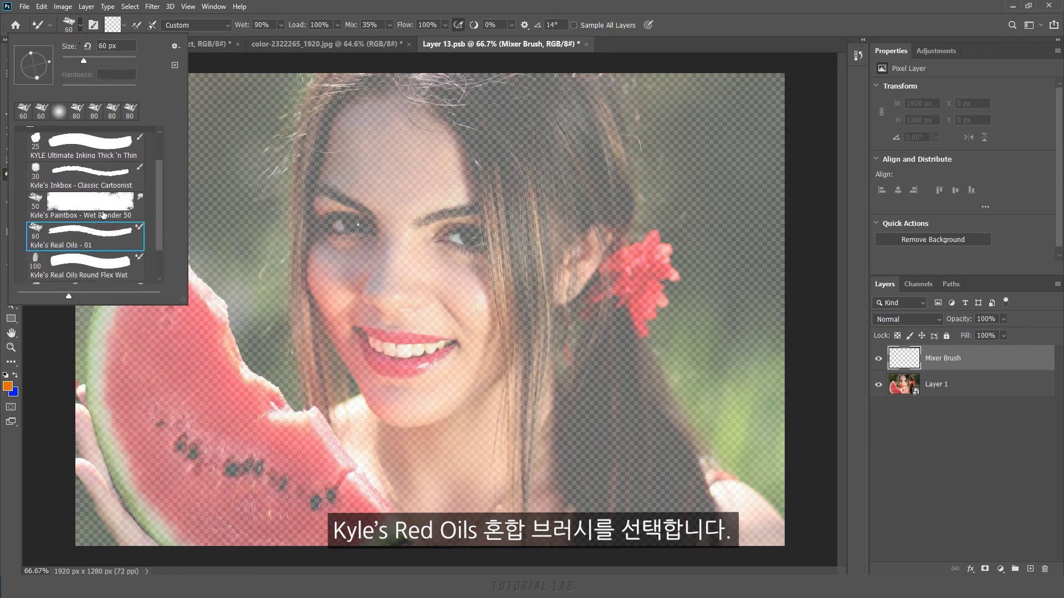
left_click(79, 25)
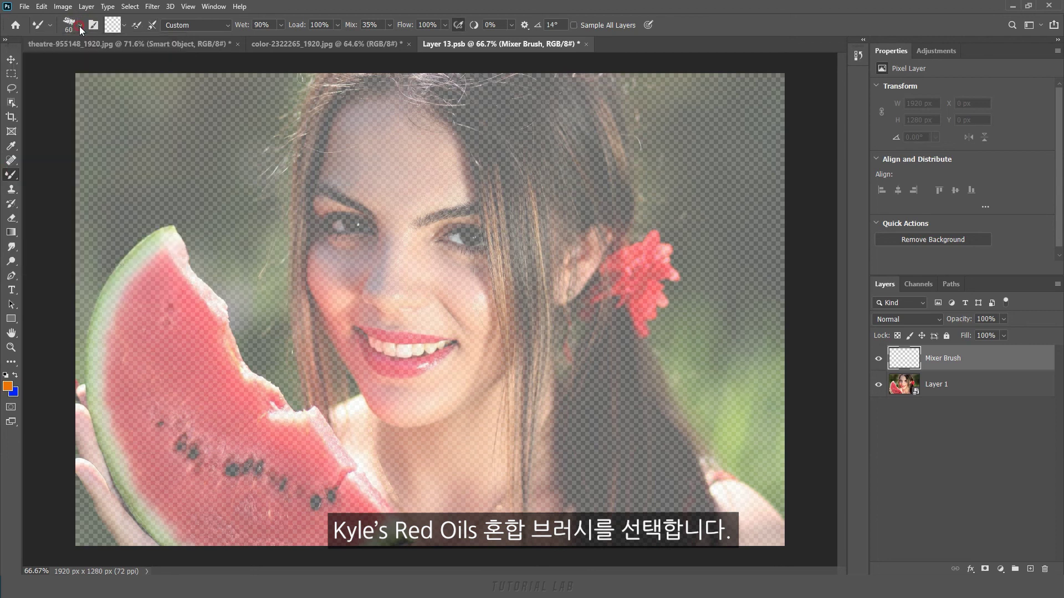
- Set the mixer brush to Wet 20% and Mix 50%, sampling all layers
left_click(124, 25)
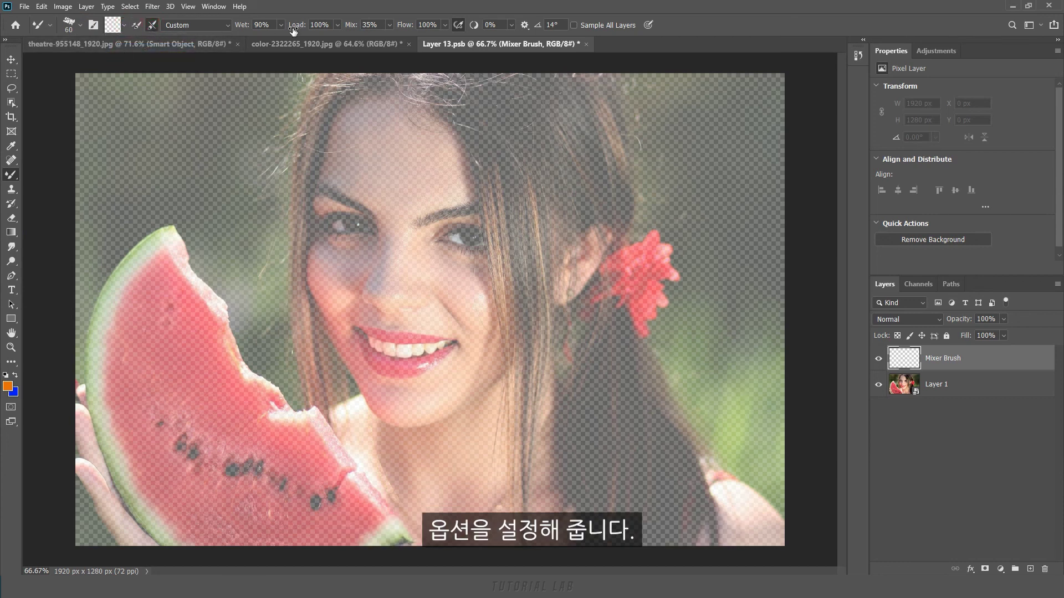
left_click(268, 24)
type("20")
left_click(389, 25)
left_click(382, 25)
type("50")
key("Return")
left_click(501, 6)
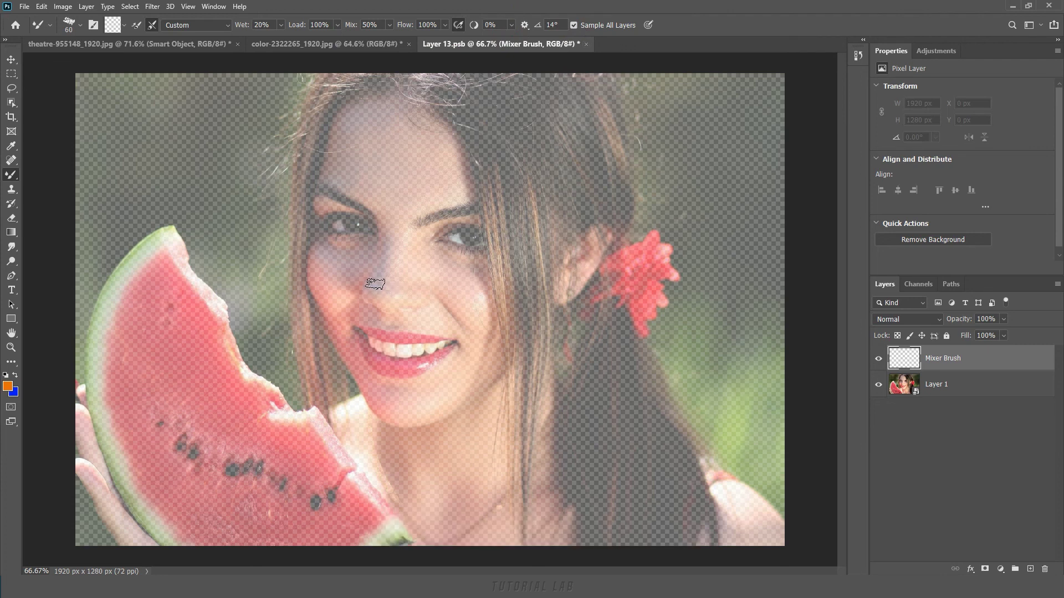
- Paint oil strokes down the nose line, around the nose tip and up both sides
left_click_drag(383, 238, 377, 300)
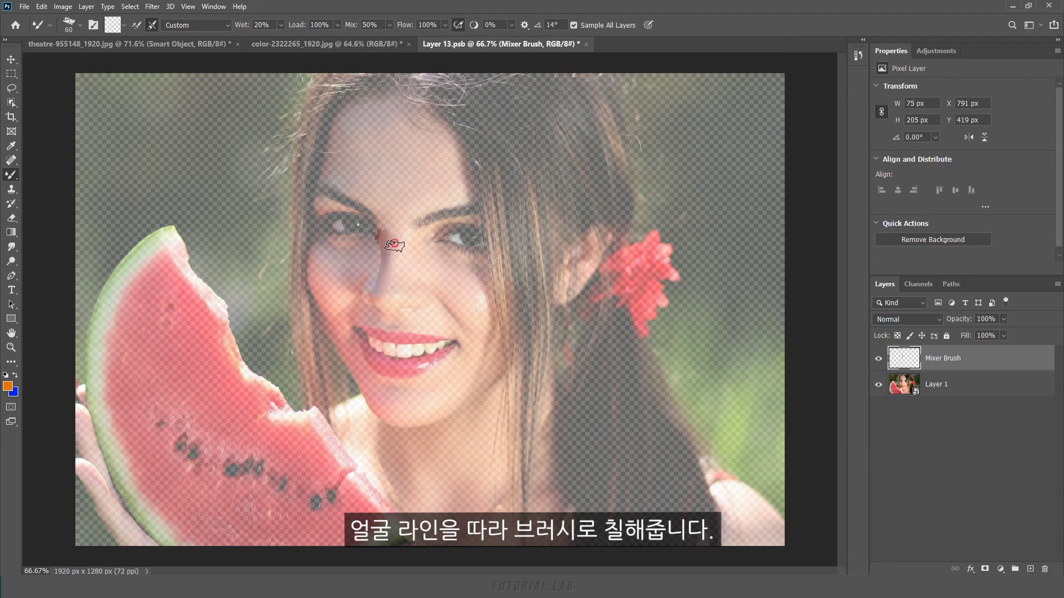
left_click_drag(381, 305, 394, 285)
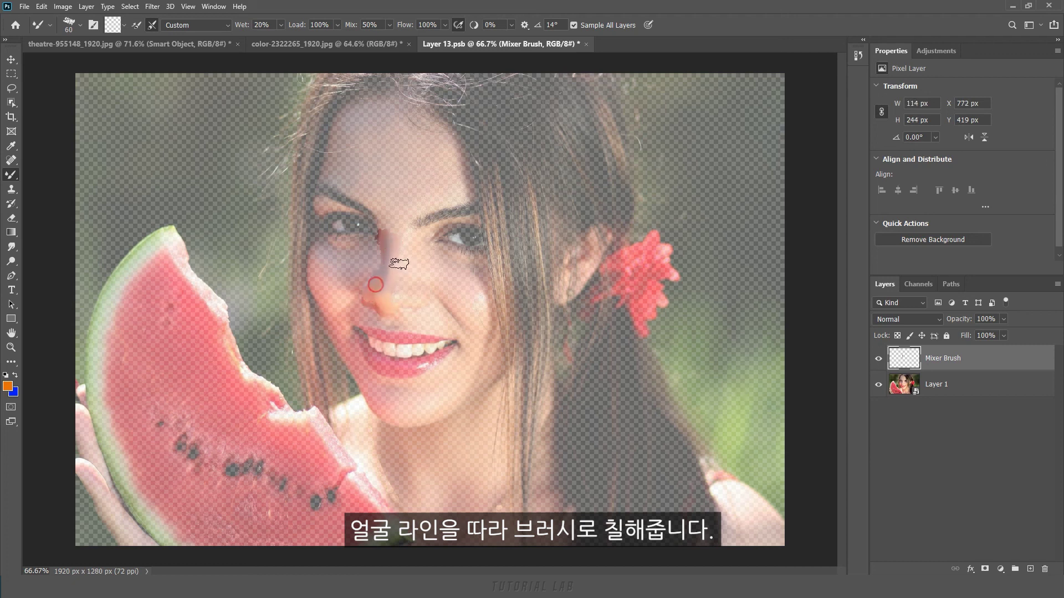
mouse_move(368, 297)
left_mouse_down()
mouse_move(412, 309)
mouse_move(401, 308)
mouse_move(406, 237)
mouse_move(407, 254)
mouse_move(378, 250)
mouse_move(366, 282)
mouse_move(431, 254)
mouse_move(435, 293)
mouse_move(418, 316)
left_mouse_up()
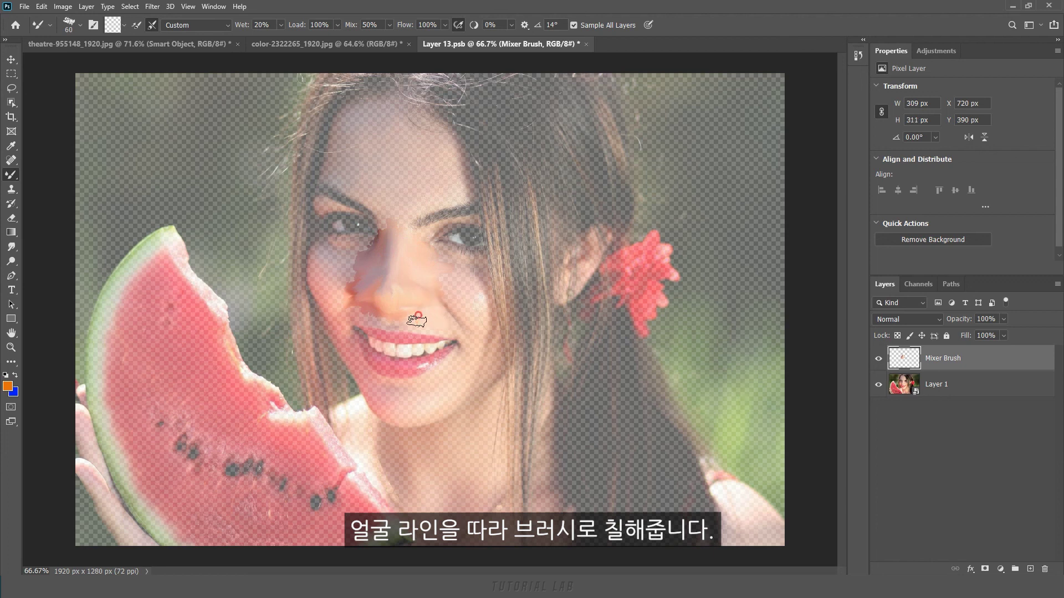
mouse_move(358, 305)
left_mouse_down()
mouse_move(341, 252)
mouse_move(407, 227)
mouse_move(400, 206)
left_mouse_up()
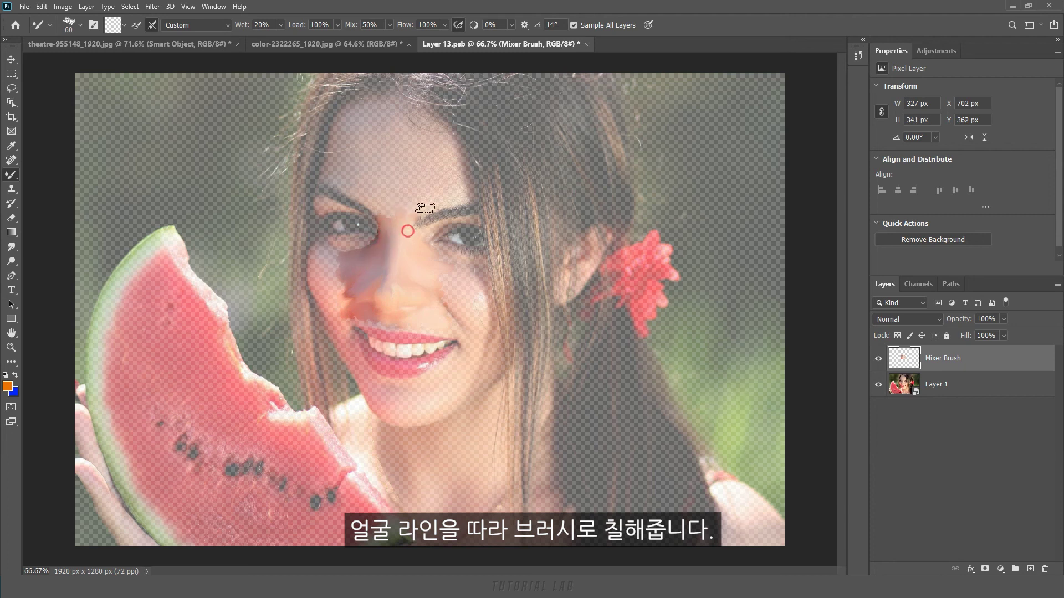
left_click_drag(432, 250, 452, 298)
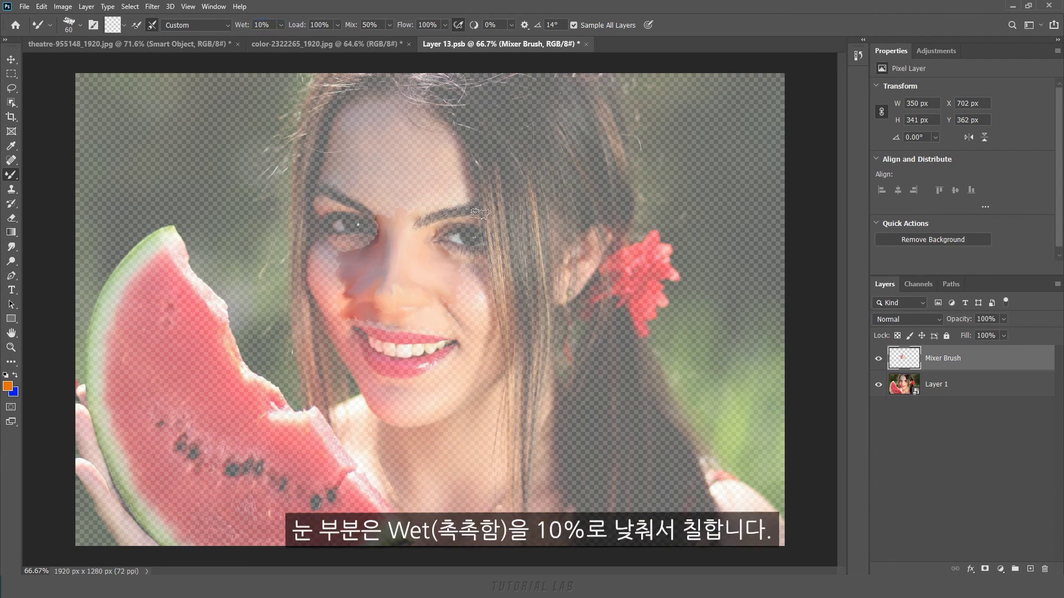
- Smear mixer-brush strokes over the left eye, lips, cheeks, chin, hair strands and forehead
mouse_move(369, 238)
left_mouse_down()
mouse_move(332, 241)
mouse_move(360, 238)
mouse_move(338, 240)
mouse_move(377, 222)
mouse_move(332, 193)
mouse_move(344, 191)
mouse_move(320, 201)
mouse_move(355, 224)
mouse_move(310, 228)
mouse_move(399, 210)
mouse_move(471, 213)
mouse_move(488, 200)
mouse_move(443, 238)
mouse_move(487, 258)
mouse_move(460, 277)
mouse_move(470, 233)
mouse_move(480, 243)
mouse_move(490, 233)
mouse_move(478, 152)
left_mouse_up()
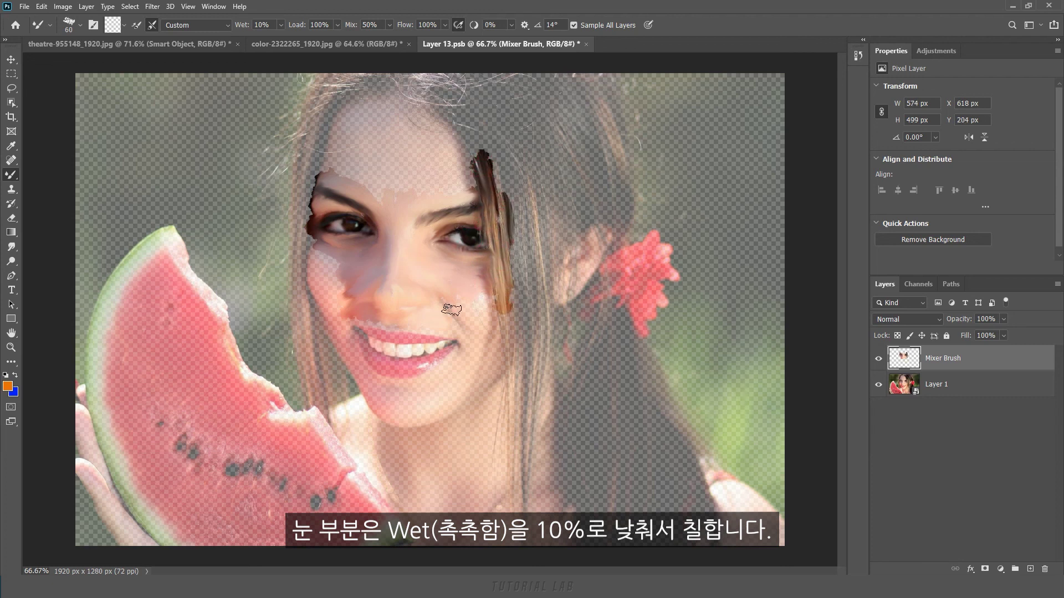
mouse_move(406, 339)
left_mouse_down()
mouse_move(360, 333)
mouse_move(421, 369)
mouse_move(455, 349)
mouse_move(392, 352)
mouse_move(431, 346)
left_mouse_up()
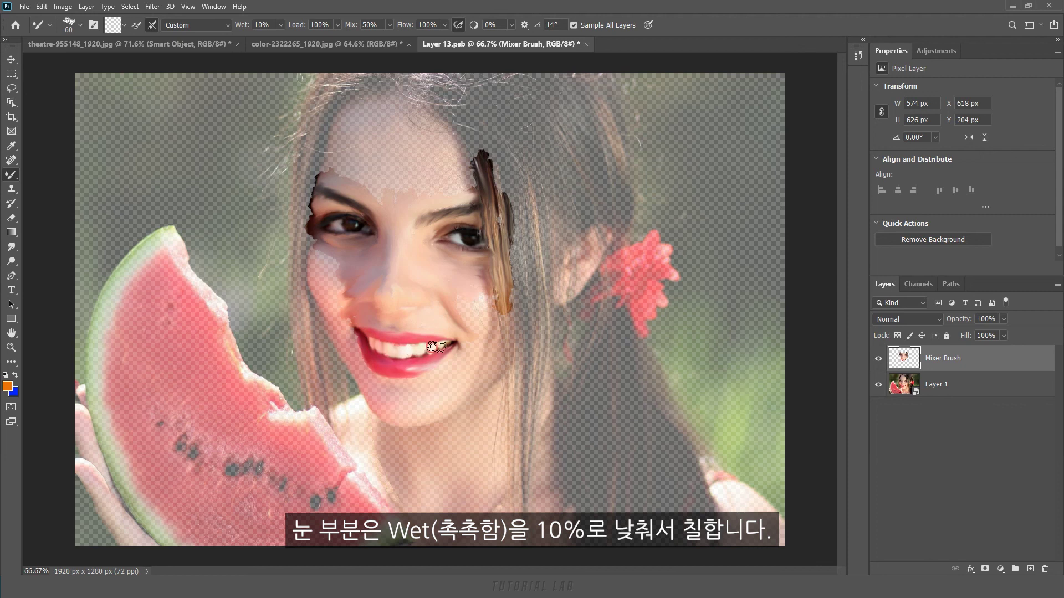
mouse_move(348, 272)
left_mouse_down()
mouse_move(363, 380)
mouse_move(450, 372)
left_mouse_up()
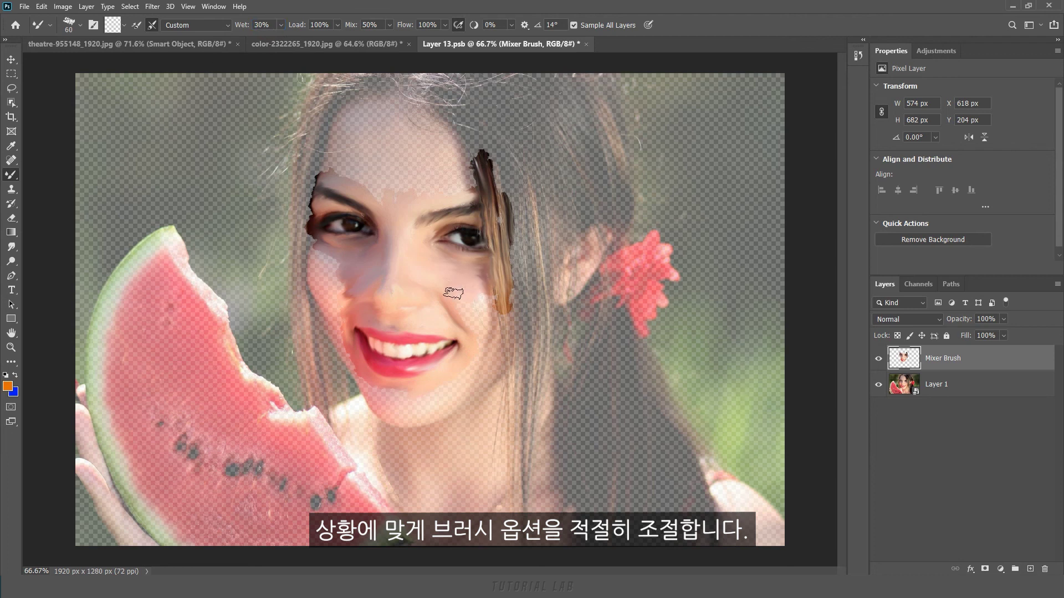
mouse_move(461, 300)
left_mouse_down()
mouse_move(451, 309)
mouse_move(488, 331)
mouse_move(487, 304)
mouse_move(486, 338)
left_mouse_up()
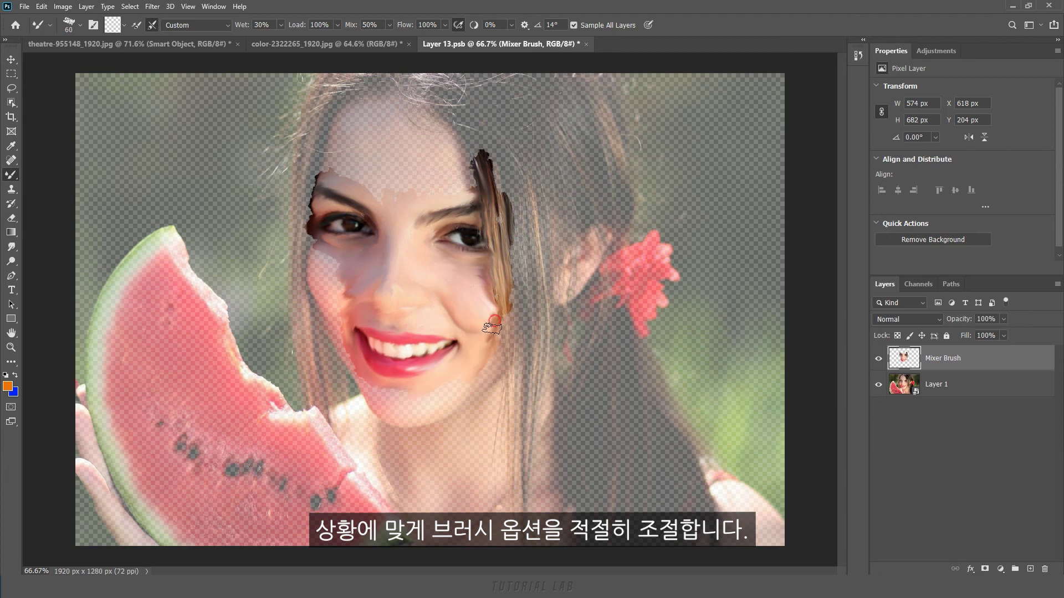
left_click_drag(507, 313, 504, 346)
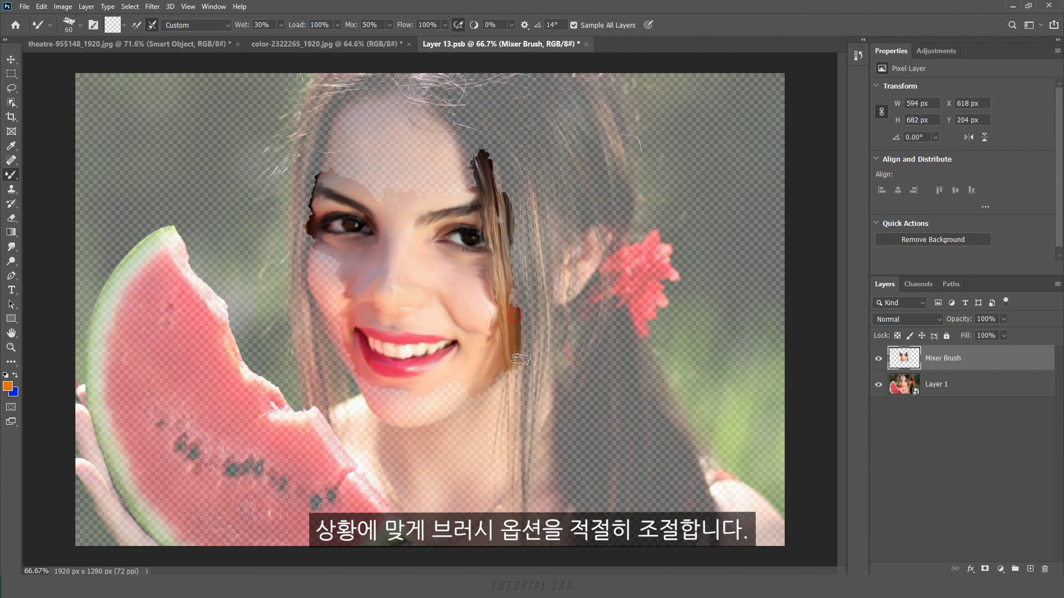
left_click_drag(512, 238, 523, 388)
mouse_move(426, 408)
left_mouse_down()
mouse_move(336, 325)
mouse_move(340, 300)
mouse_move(397, 416)
left_mouse_up()
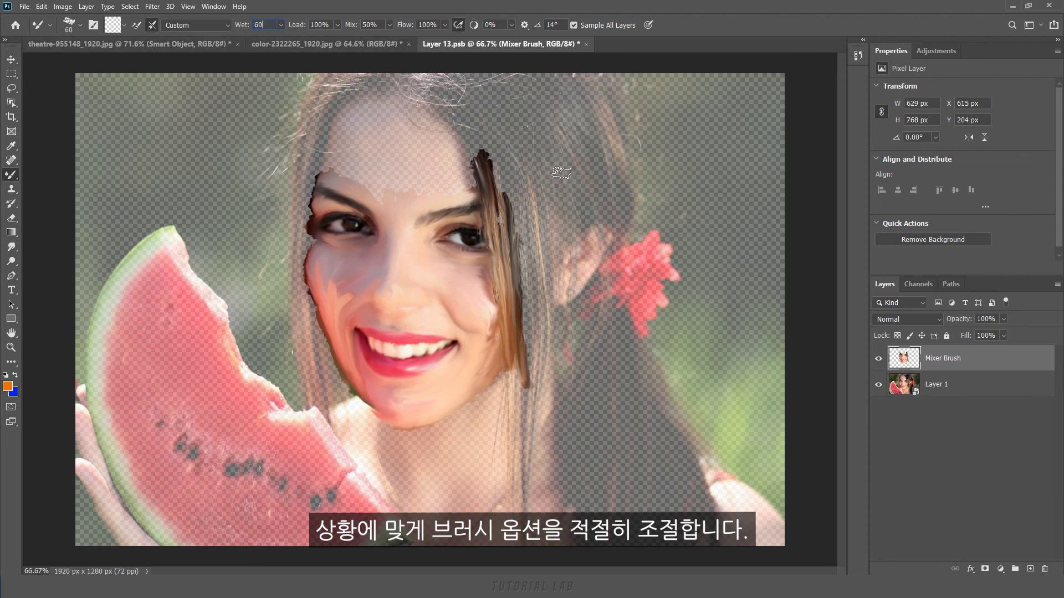
left_click_drag(400, 180, 407, 180)
- Enlarge the brush, drop Wet to 30%, and smear the forehead, hairline and left hair edge
key("bracketright")
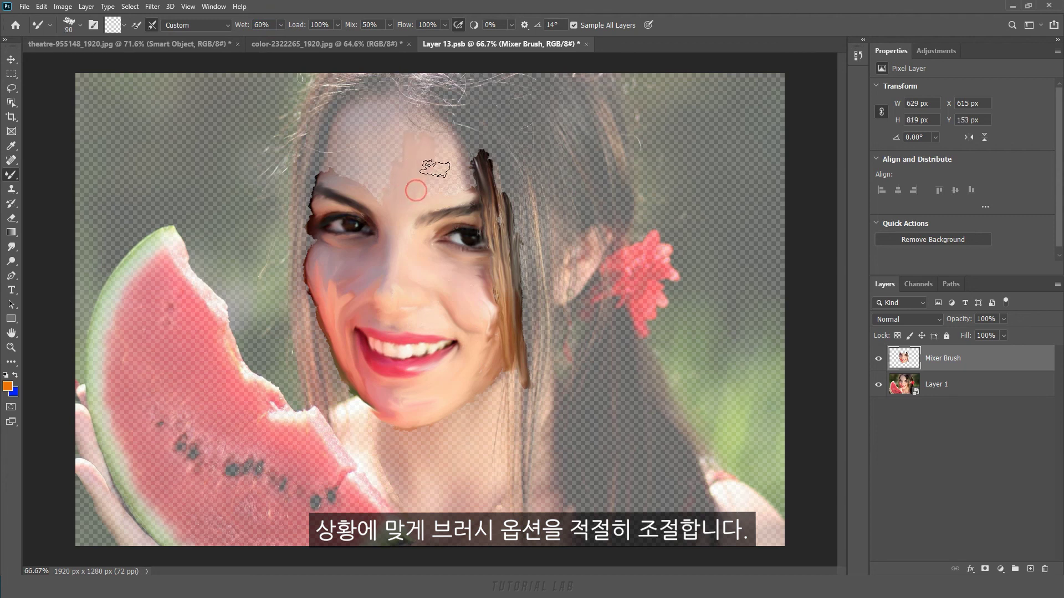
mouse_move(429, 198)
left_mouse_down()
mouse_move(337, 160)
mouse_move(391, 135)
left_mouse_up()
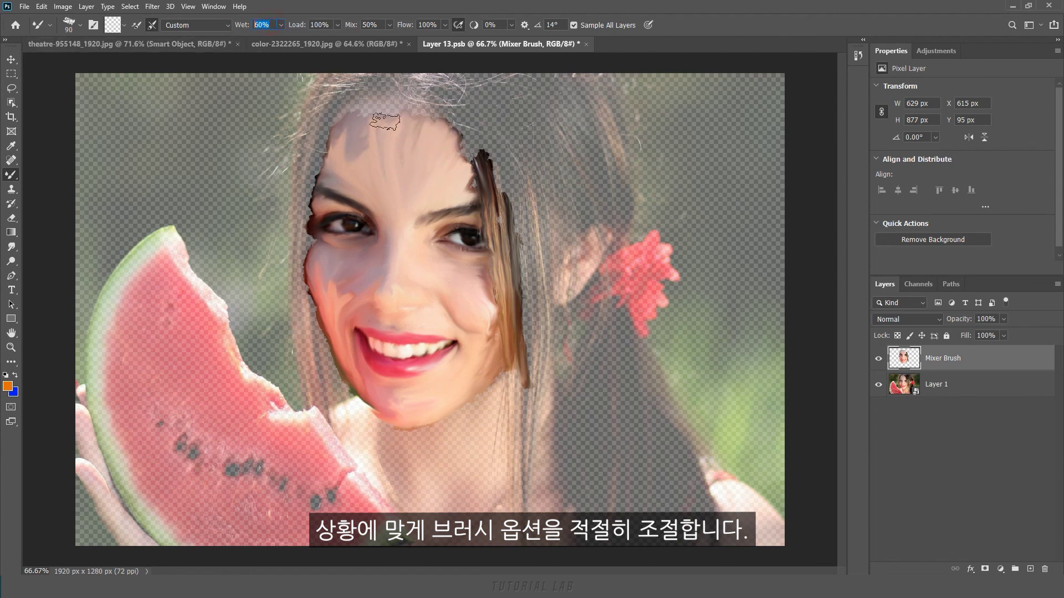
type("30")
key("Return")
mouse_move(340, 128)
left_mouse_down()
mouse_move(353, 113)
mouse_move(424, 113)
mouse_move(355, 147)
mouse_move(360, 94)
mouse_move(311, 233)
mouse_move(308, 306)
mouse_move(366, 410)
left_mouse_up()
mouse_move(388, 83)
left_mouse_down()
mouse_move(460, 87)
mouse_move(491, 197)
mouse_move(475, 118)
mouse_move(518, 199)
mouse_move(524, 455)
mouse_move(529, 224)
left_mouse_up()
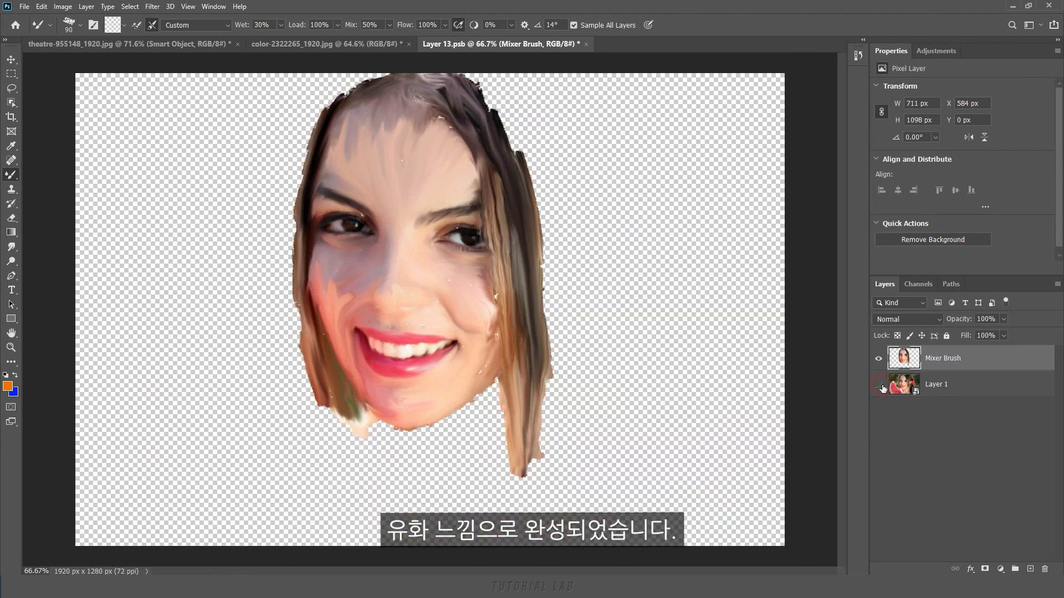
left_click(879, 385)
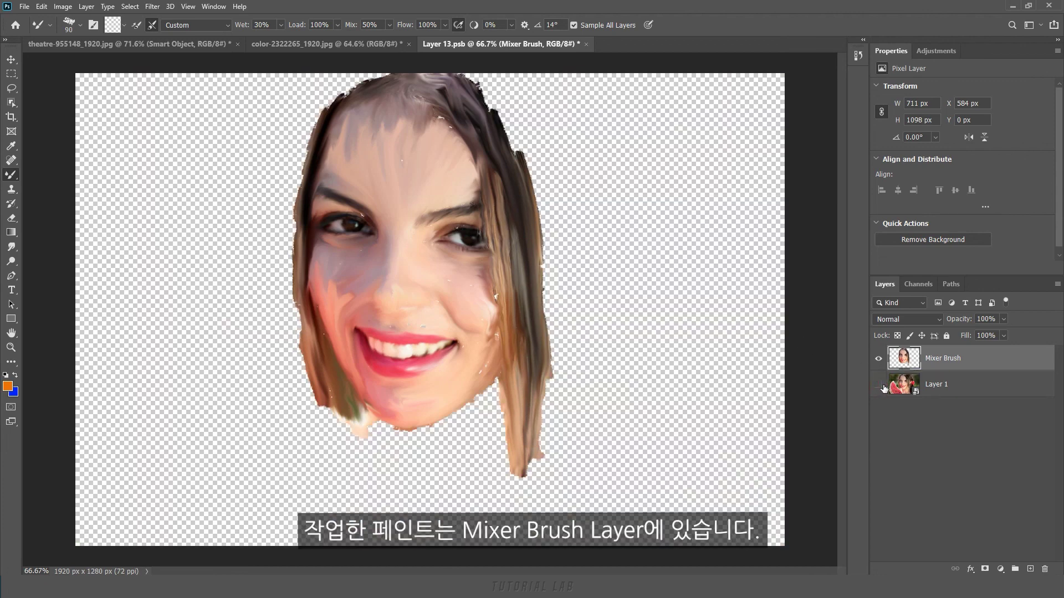
left_click(878, 385)
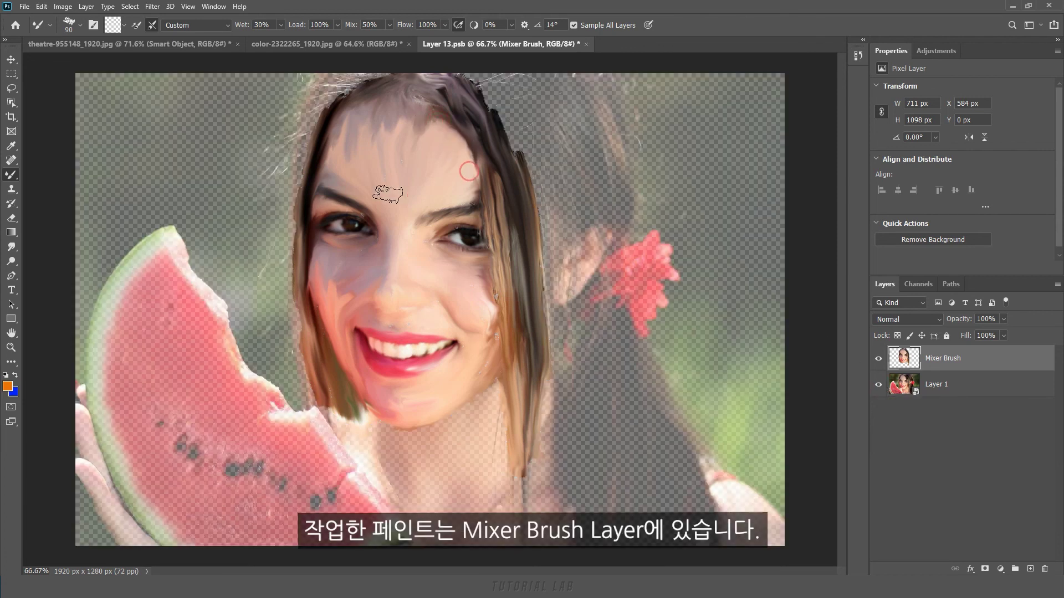
left_click(878, 384)
left_click(879, 385)
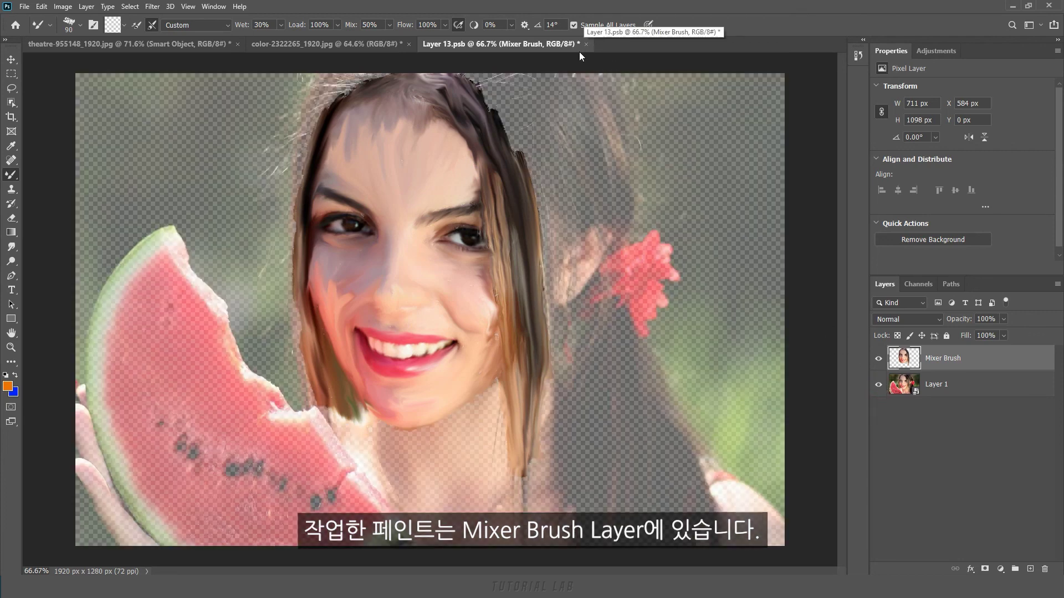
- Switch from the Mixer Brush to the Pencil Tool for a hard-edged signature
left_click(12, 175, "alt")
right_click(12, 175)
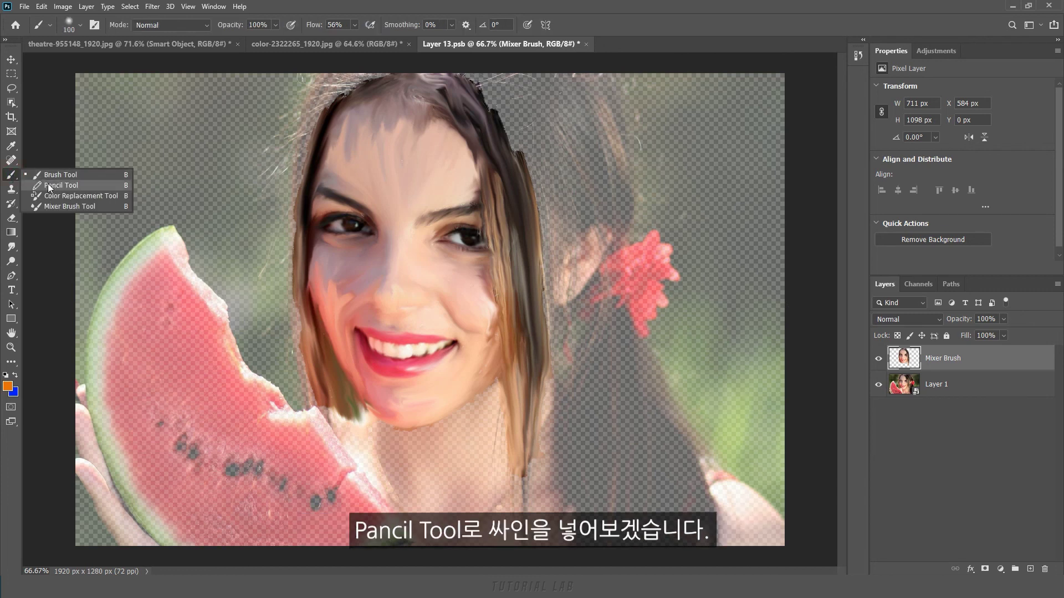
left_click(47, 184)
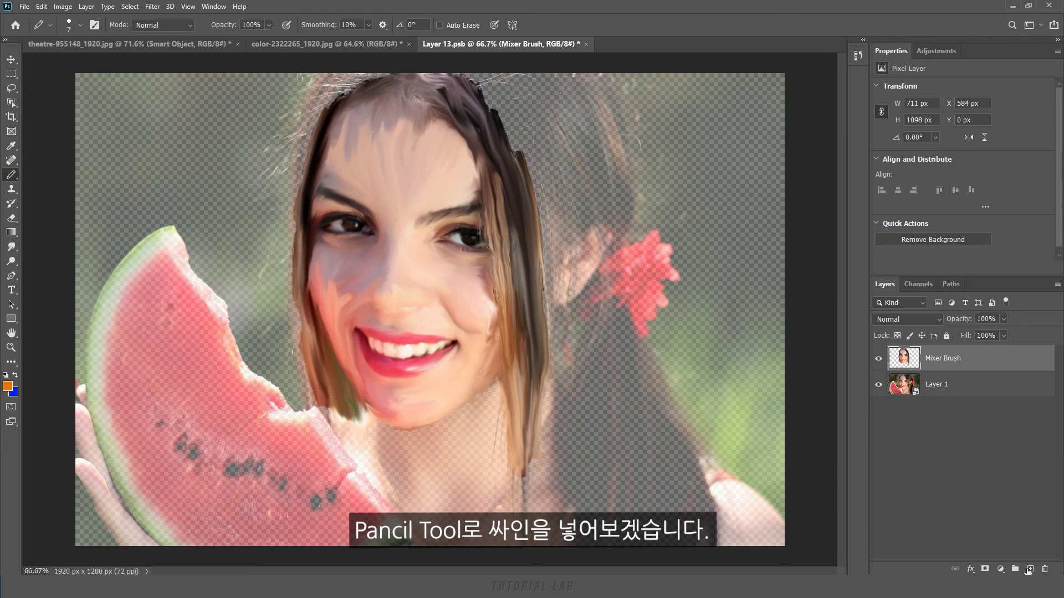
- Restore Layer 1 to 100% opacity and add a new layer above Mixer Brush
left_click(999, 387)
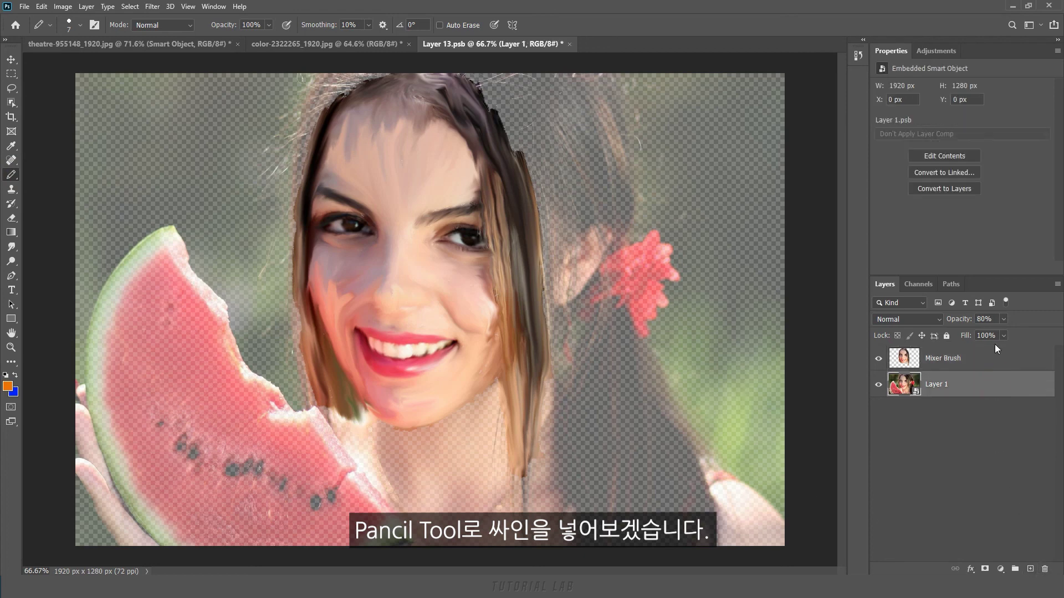
type("00")
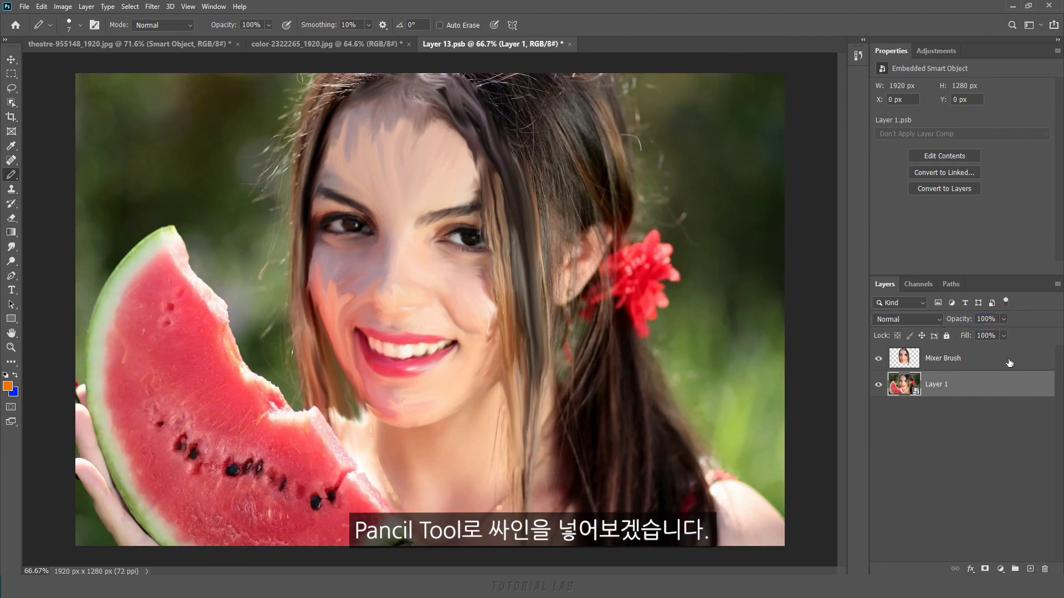
left_click(1009, 363)
left_click(1029, 567)
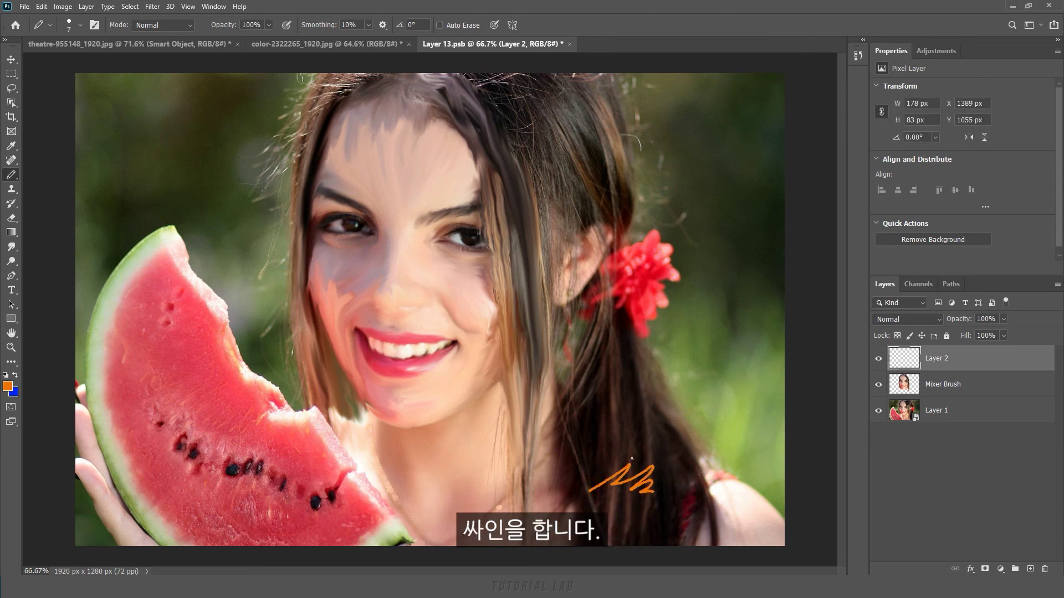
- Set the pencil hardness to 0% and draw a trial signature stroke
left_click(80, 25)
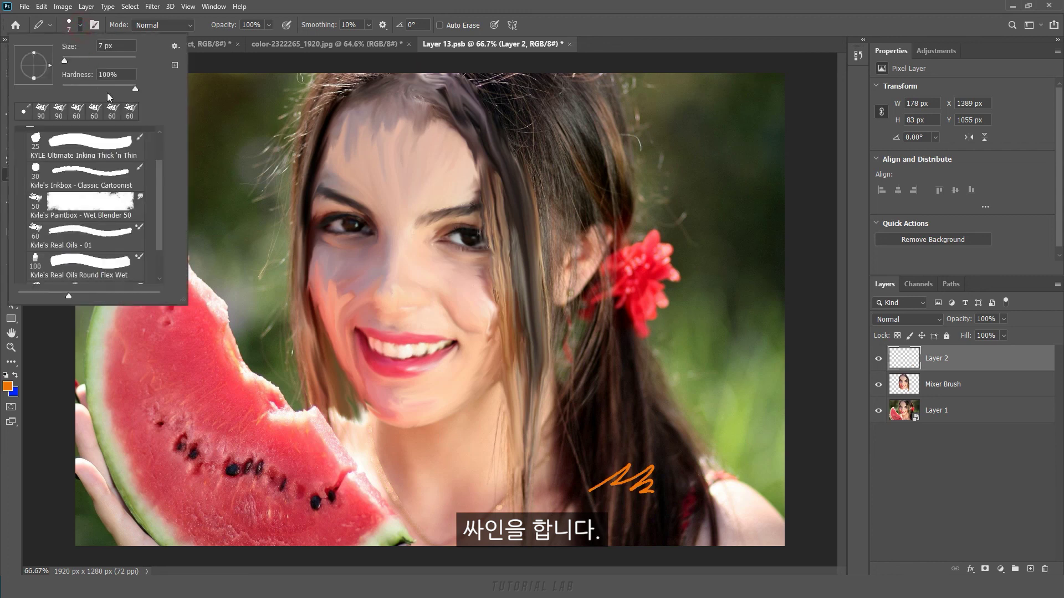
left_click_drag(132, 91, 55, 89)
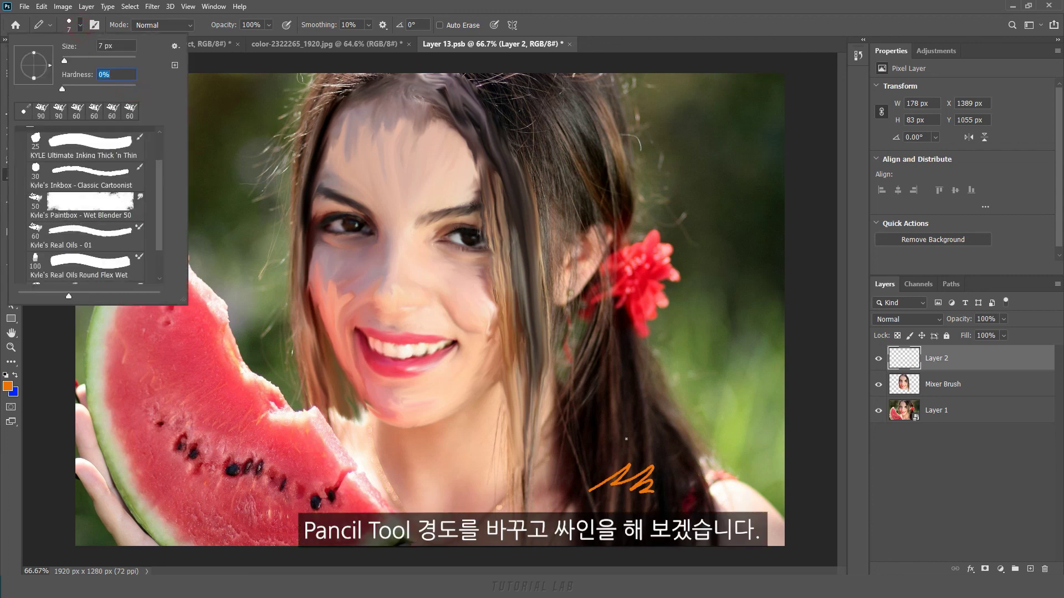
left_click_drag(615, 443, 676, 443)
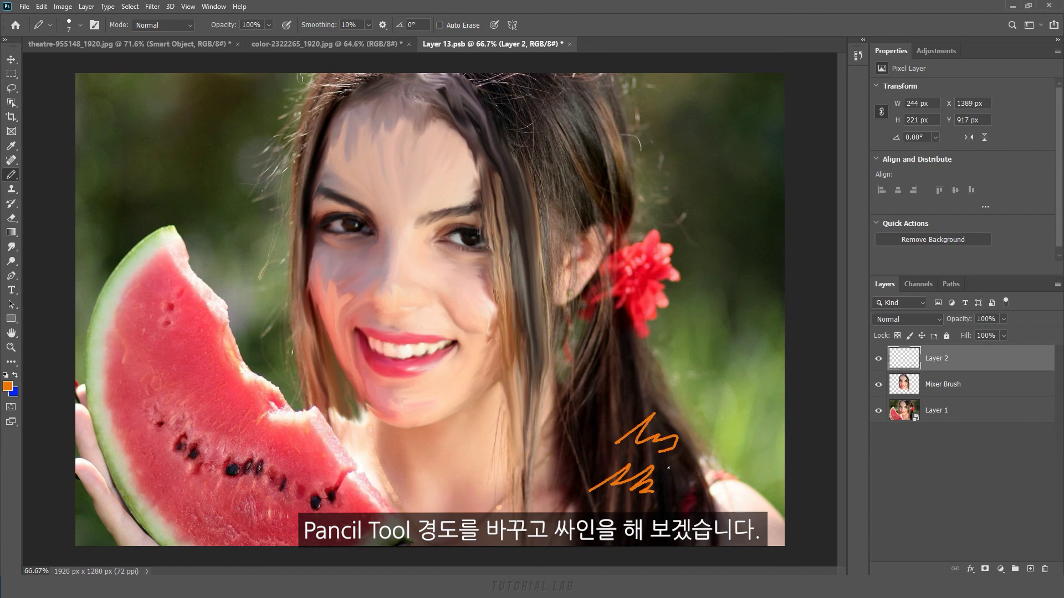
scroll(663, 458, "up", 5)
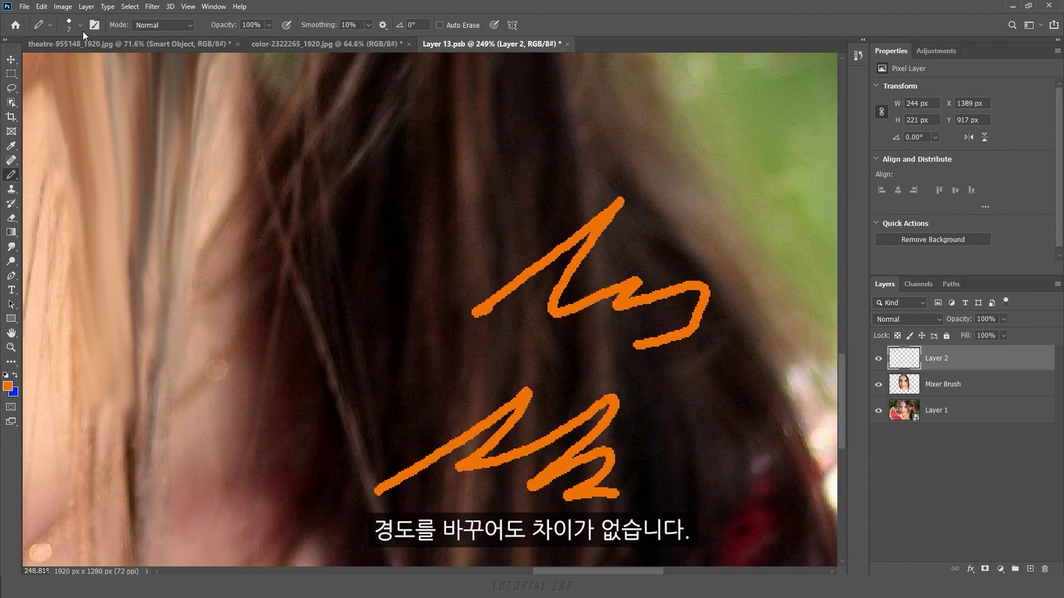
left_click(80, 25)
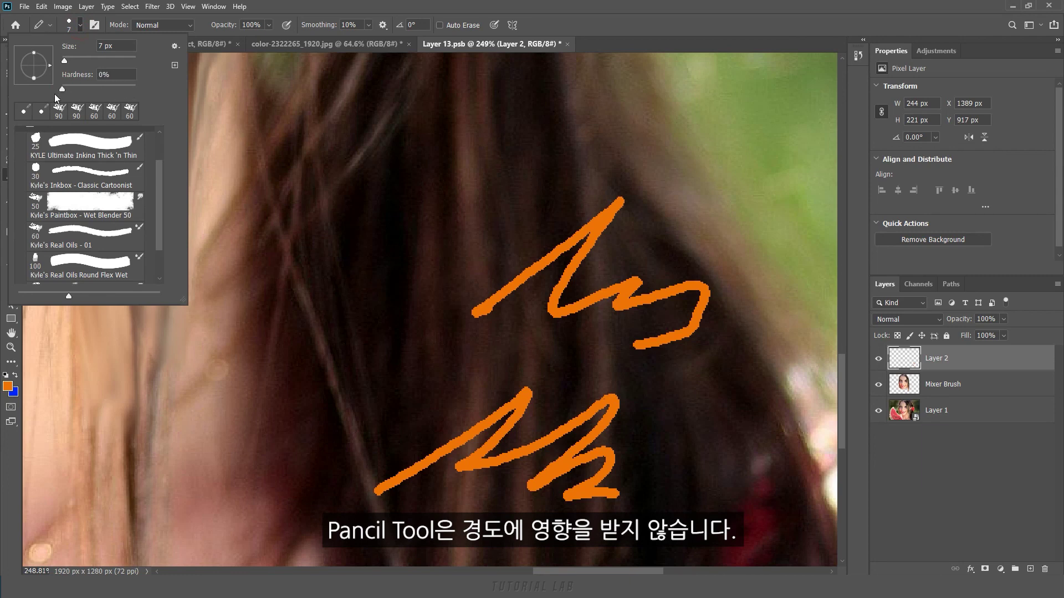
left_click(84, 29)
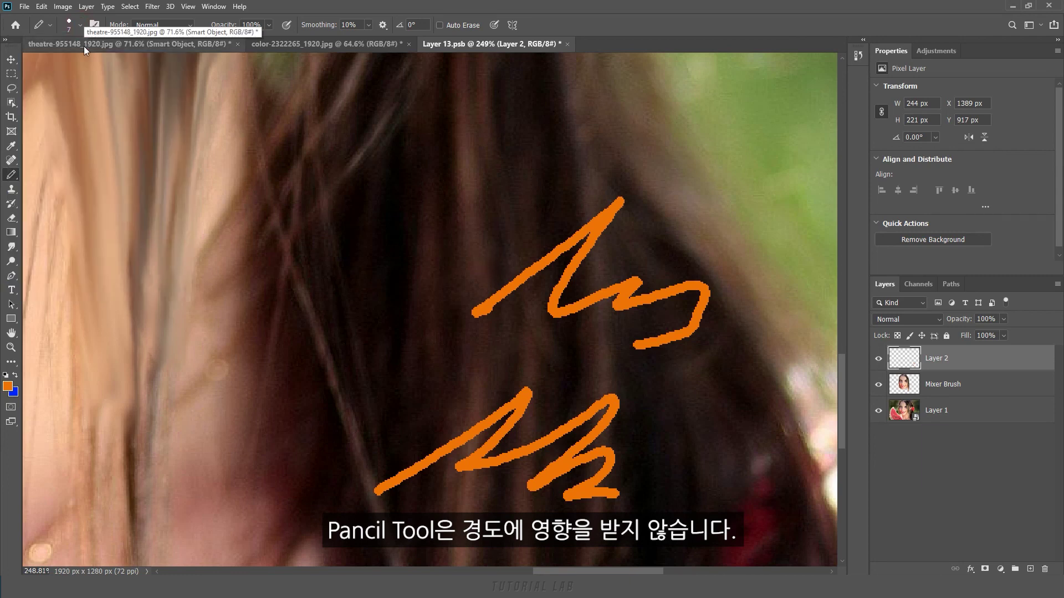
- Undo the trial strokes and sign the painting's lower right in orange
key("ctrl+0")
key("ctrl+z")
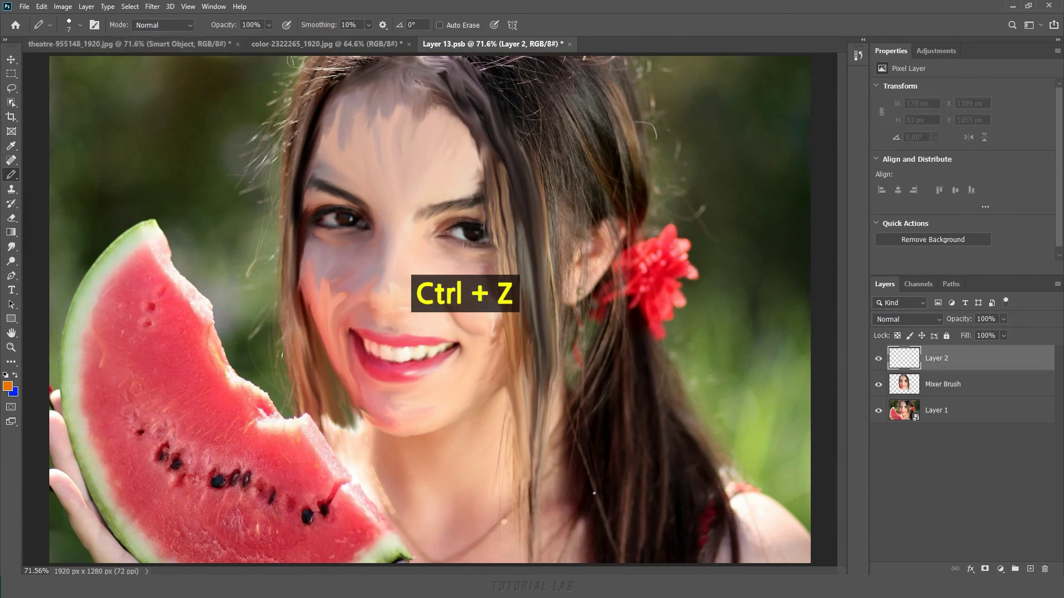
mouse_move(557, 524)
left_mouse_down()
mouse_move(687, 493)
mouse_move(699, 514)
left_mouse_up()
- Close Layer 13.psb saving its changes, then zoom in to inspect the framed painting
left_click(569, 44)
left_click(493, 220)
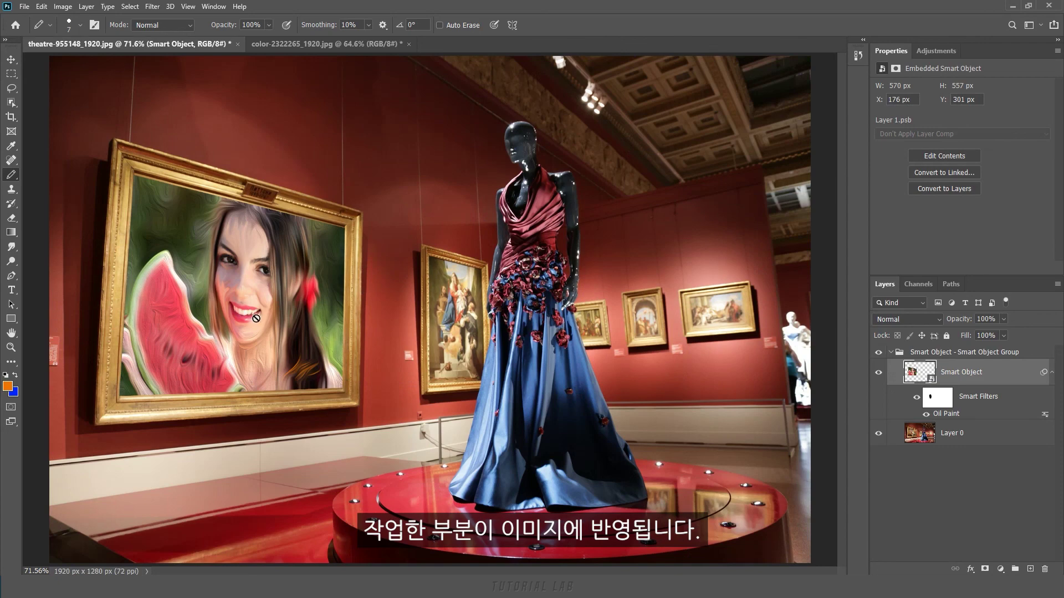
left_click_drag(258, 307, 520, 377)
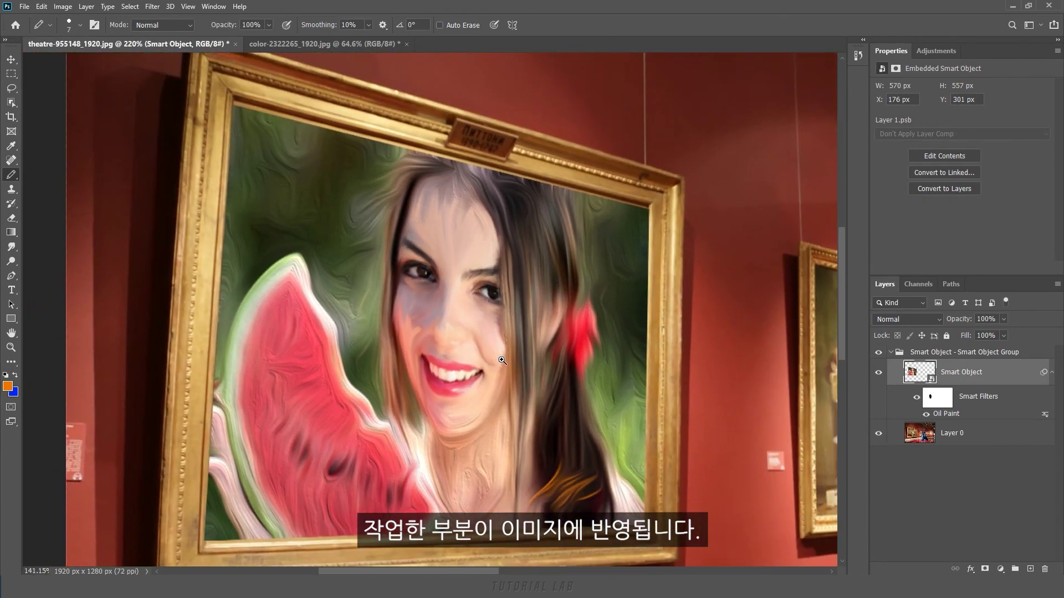
left_click_drag(519, 377, 503, 415)
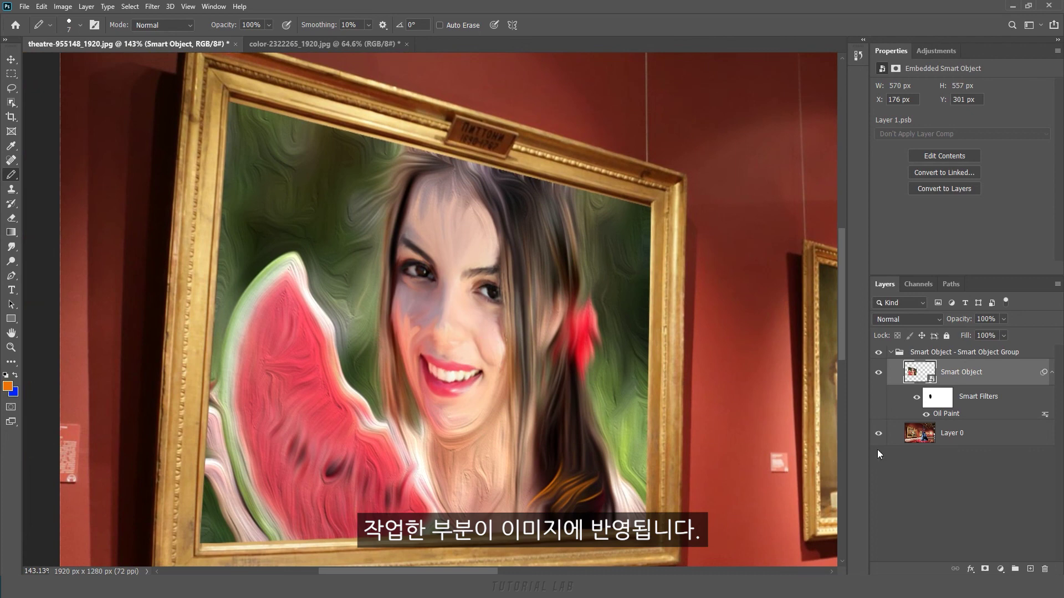
left_click(918, 441, "alt")
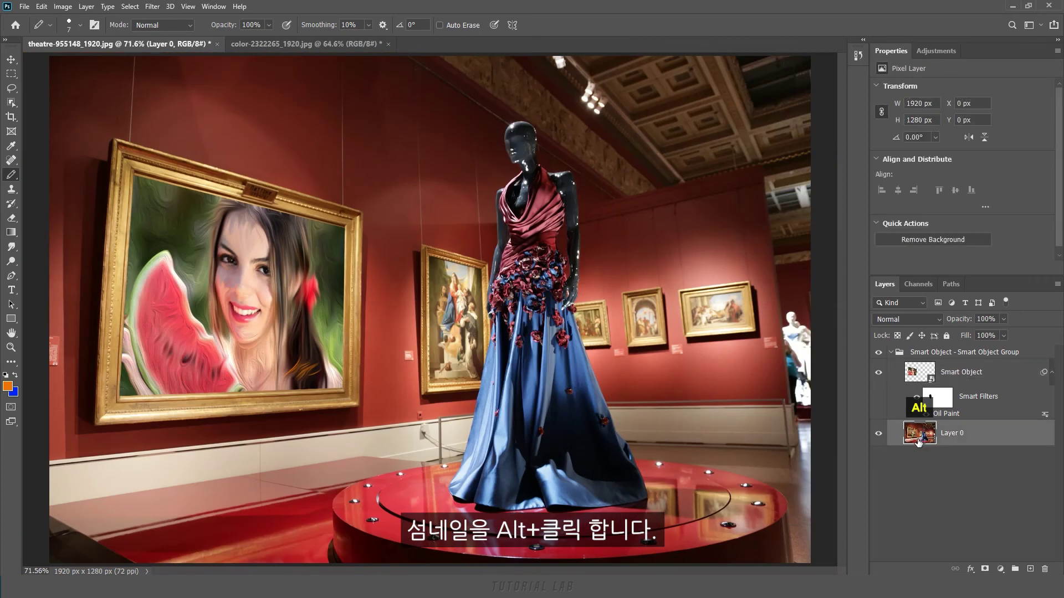
- Add a new layer above the framed painting and draw a 62 px circle selection on the wall
key("alt+bracketright")
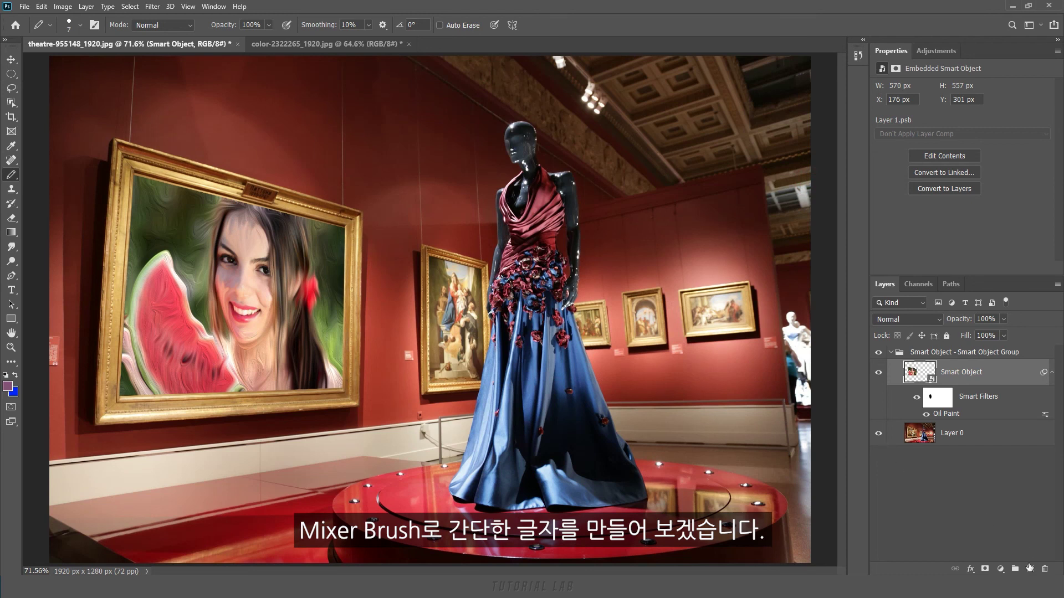
left_click(1030, 569)
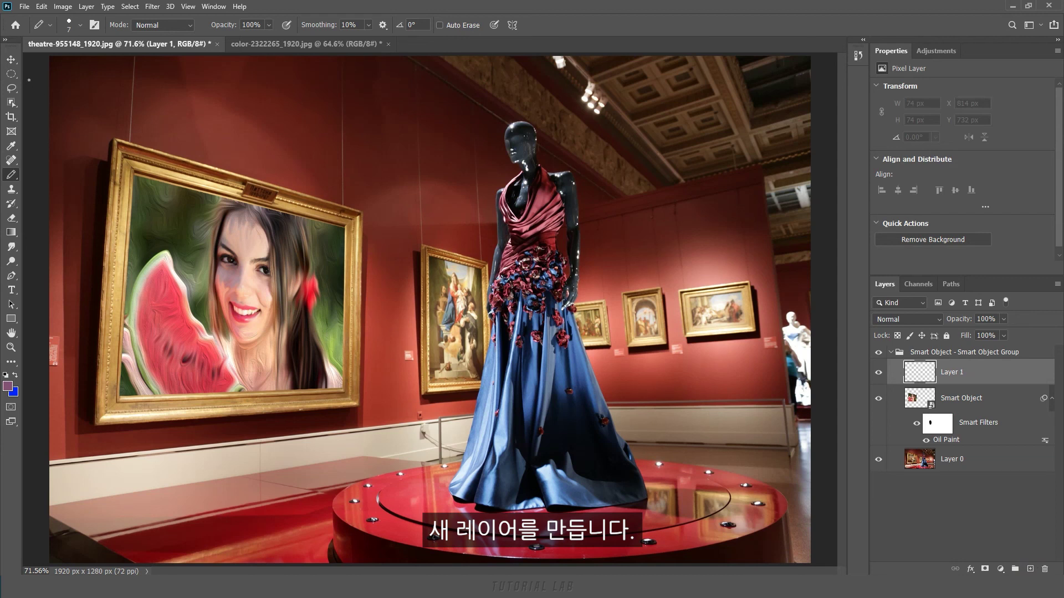
key("m")
left_click_drag(396, 215, 411, 230)
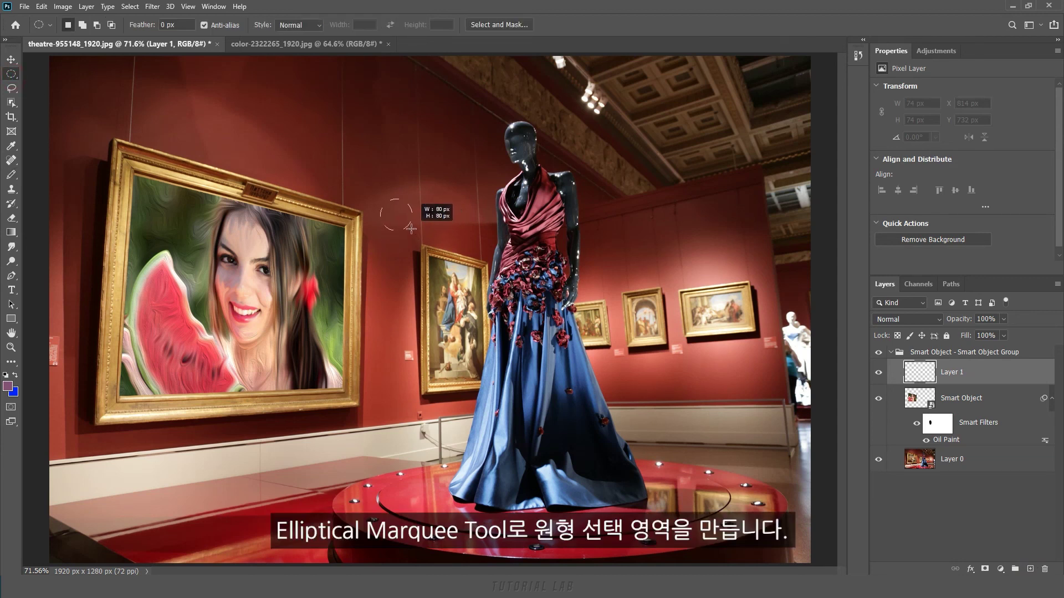
left_click_drag(412, 229, 408, 227)
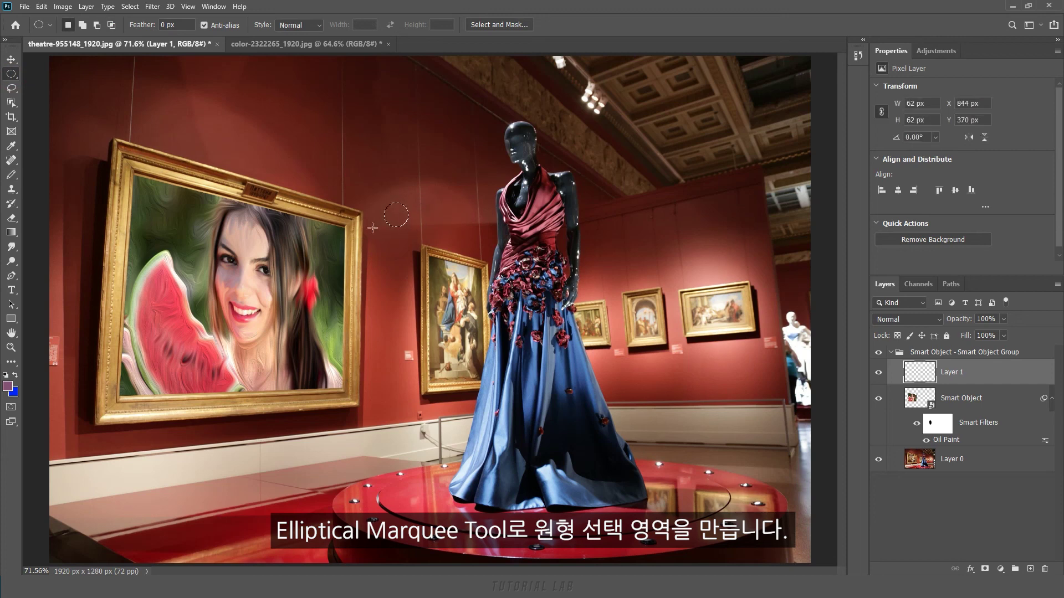
left_click(11, 232)
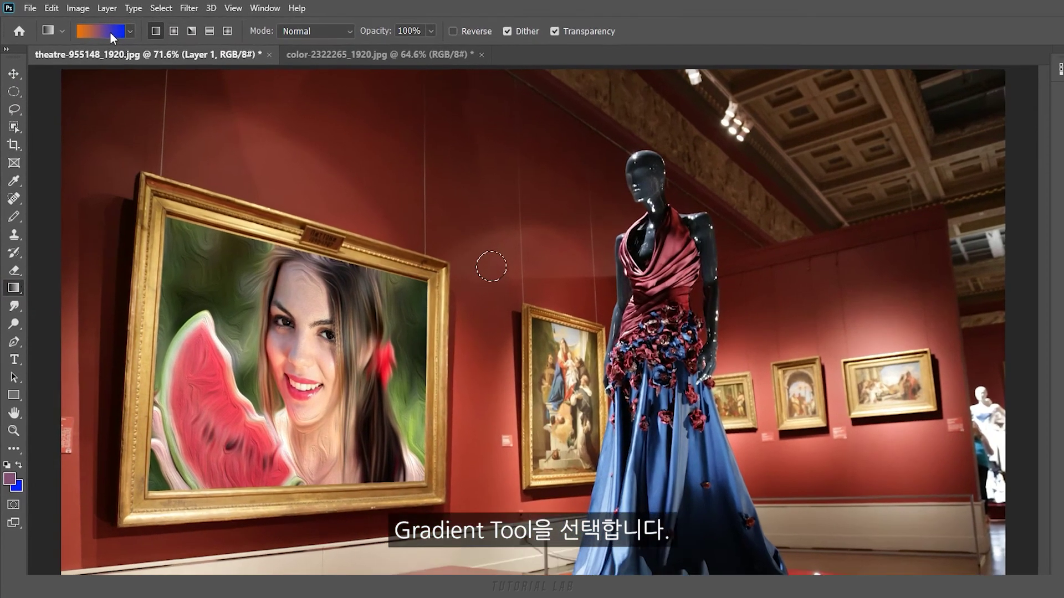
- Fill the circle with the Purples > Purple_02 cyan-to-magenta gradient and deselect
left_click(88, 24)
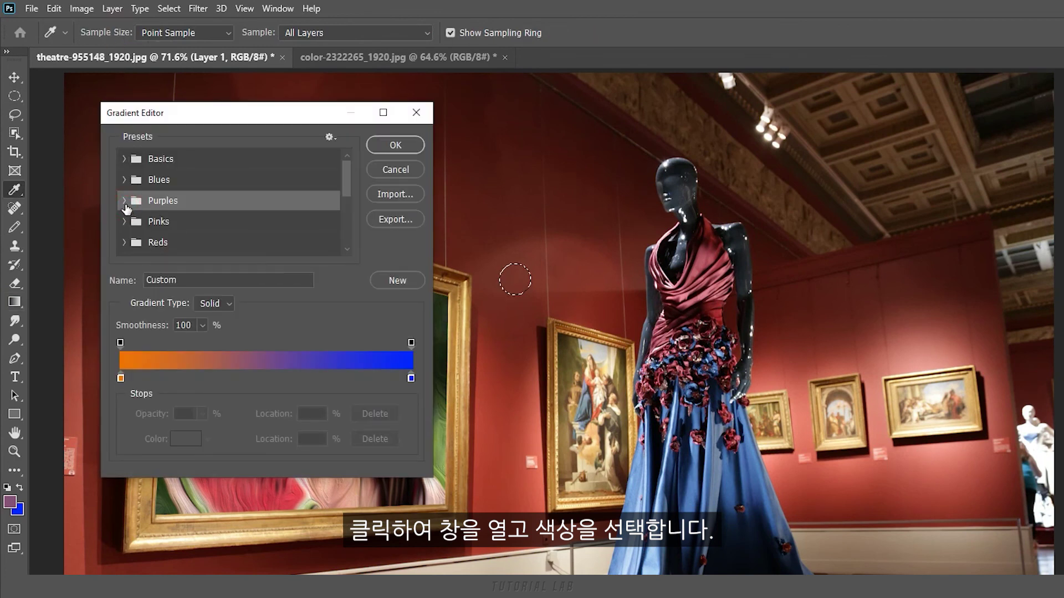
left_click(124, 200)
scroll(345, 188, "down", 2)
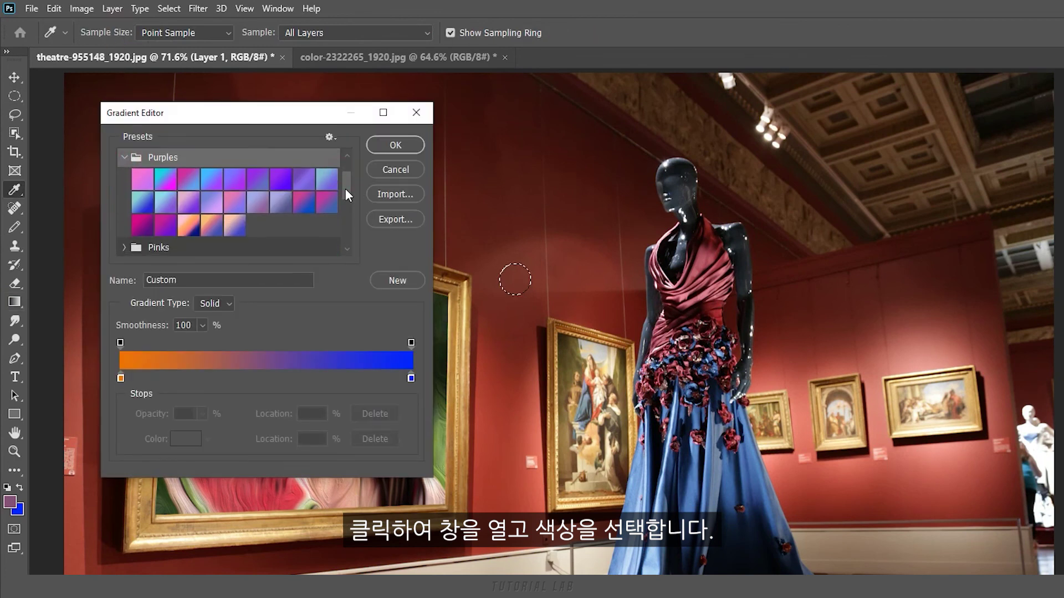
left_click(168, 190)
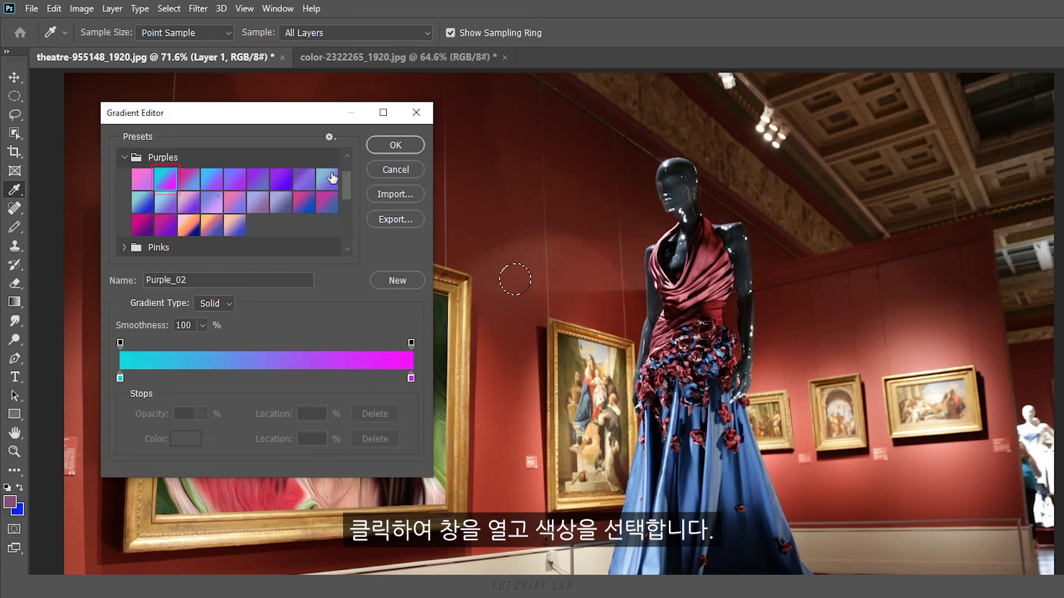
left_click(395, 145)
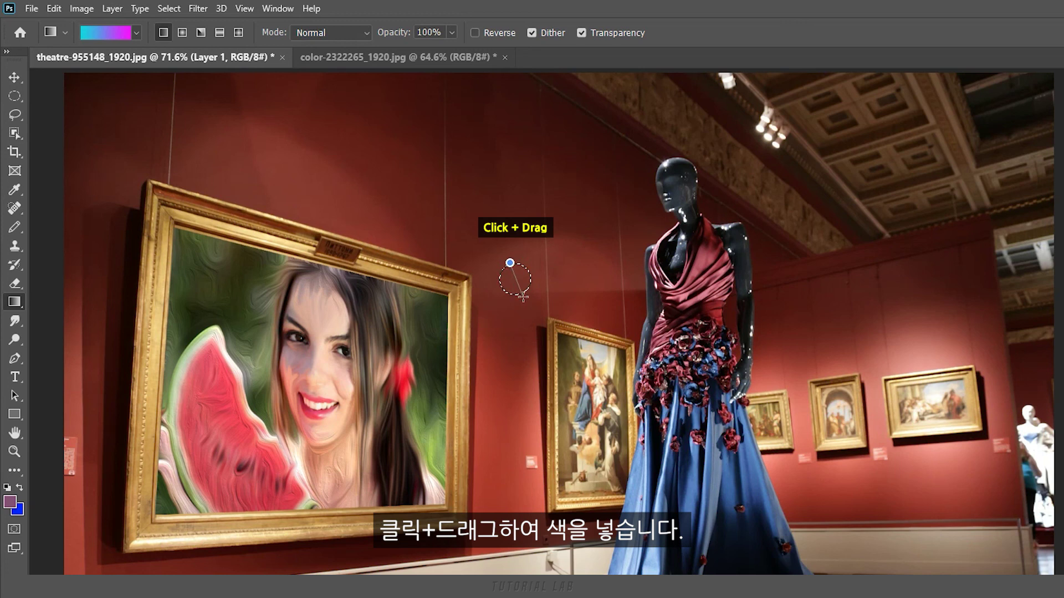
left_click_drag(522, 297, 523, 297)
key("ctrl+d")
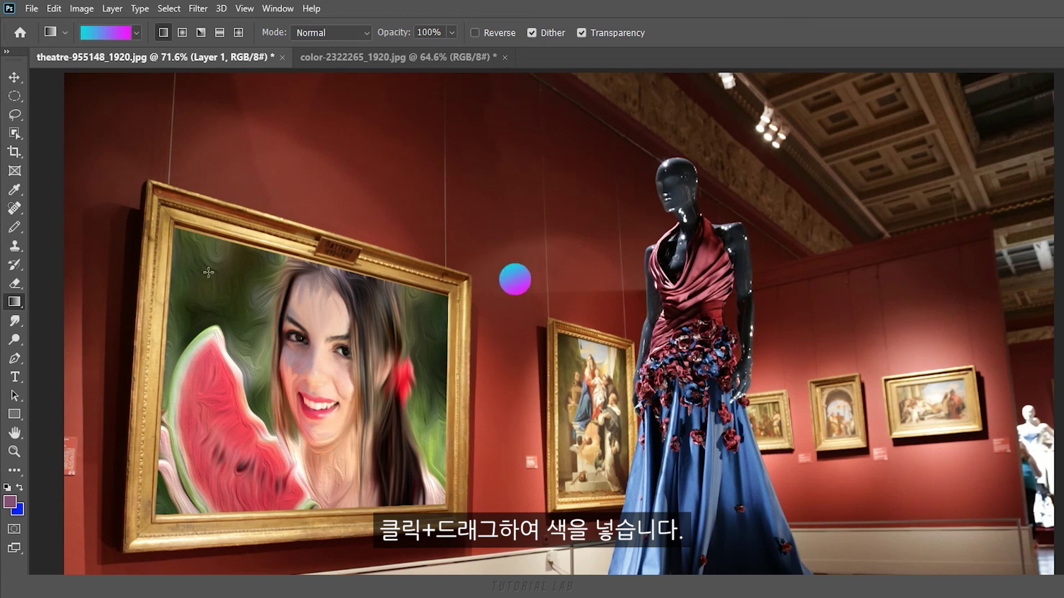
- Switch to the Mixer Brush Tool with the Hard Round preset from General Brushes
left_click(16, 268)
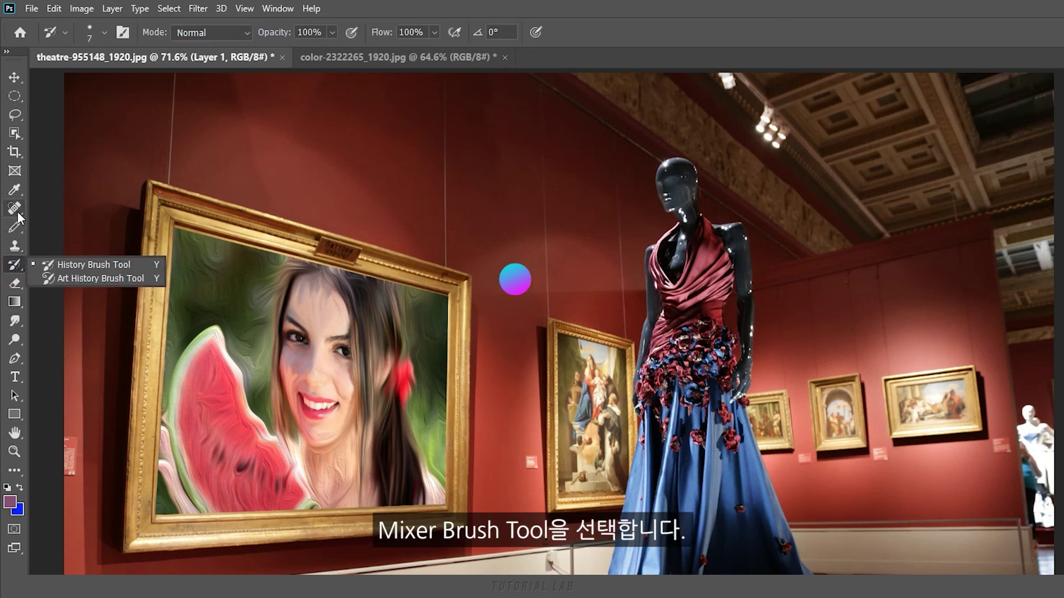
left_click(18, 229)
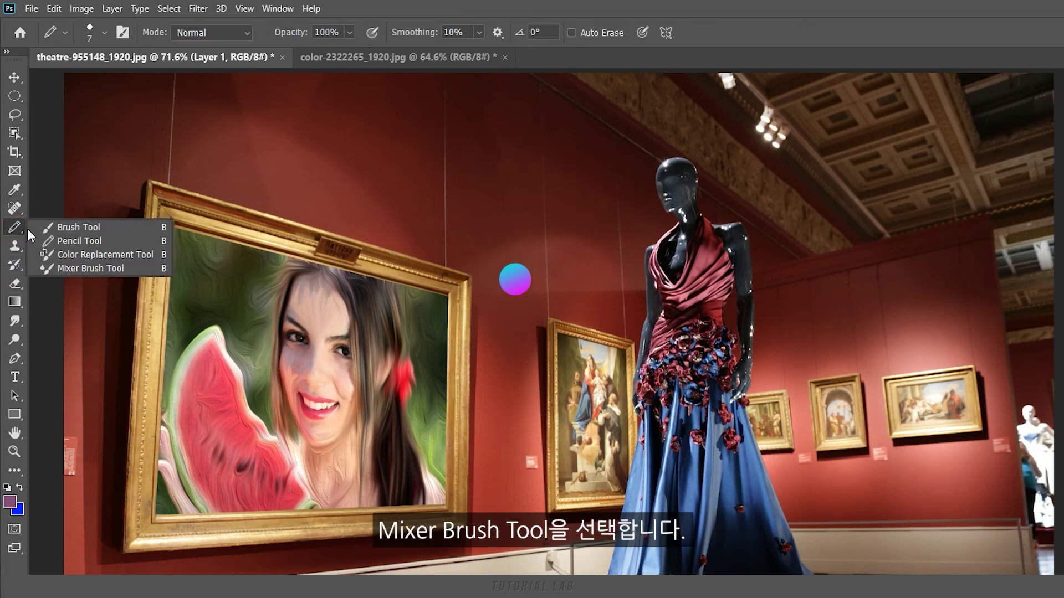
left_click(68, 268)
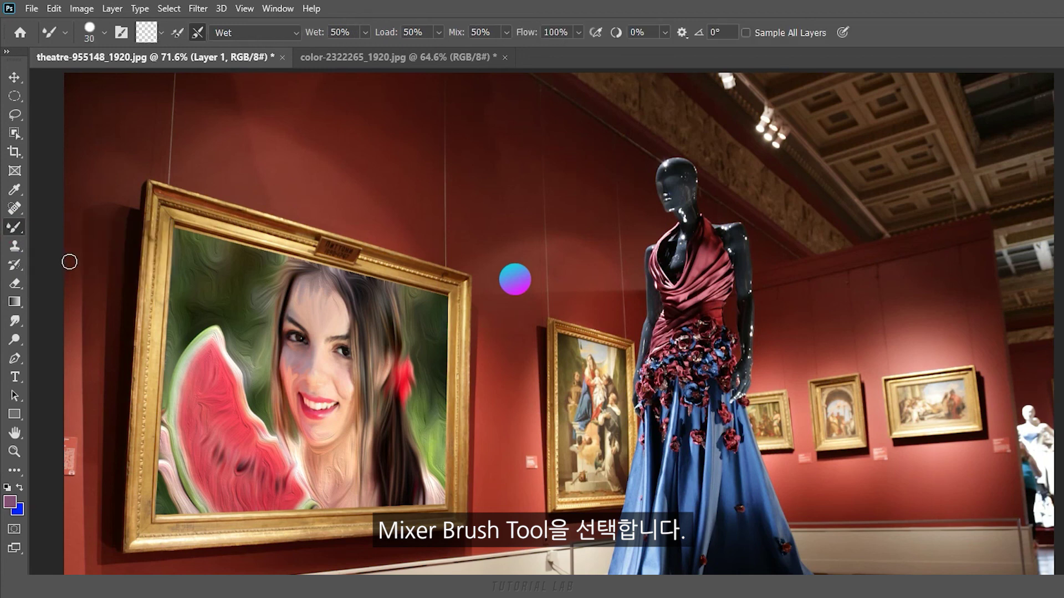
left_click(104, 32)
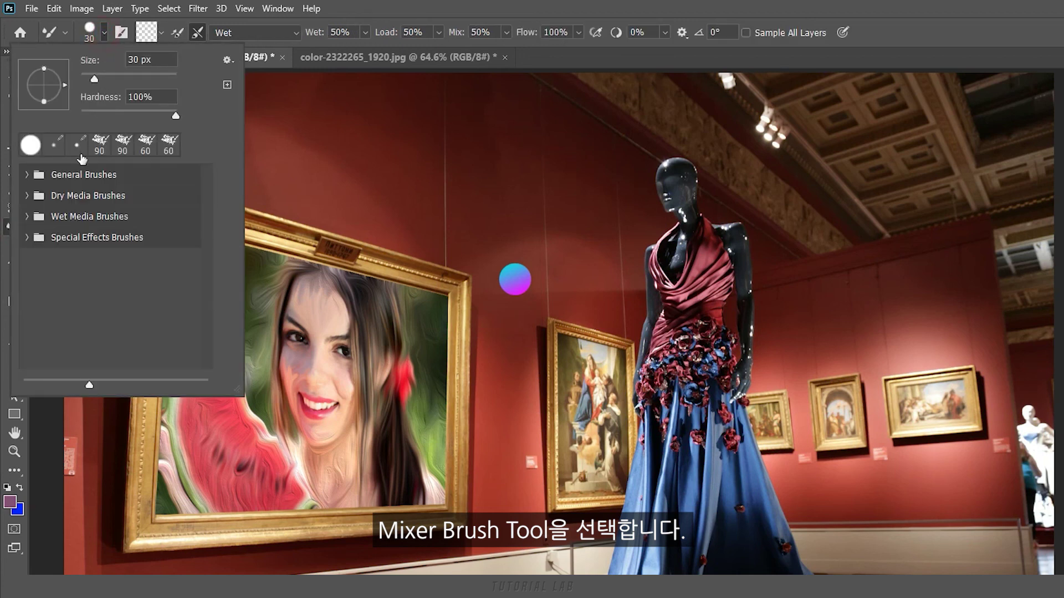
left_click(28, 174)
left_click(89, 244)
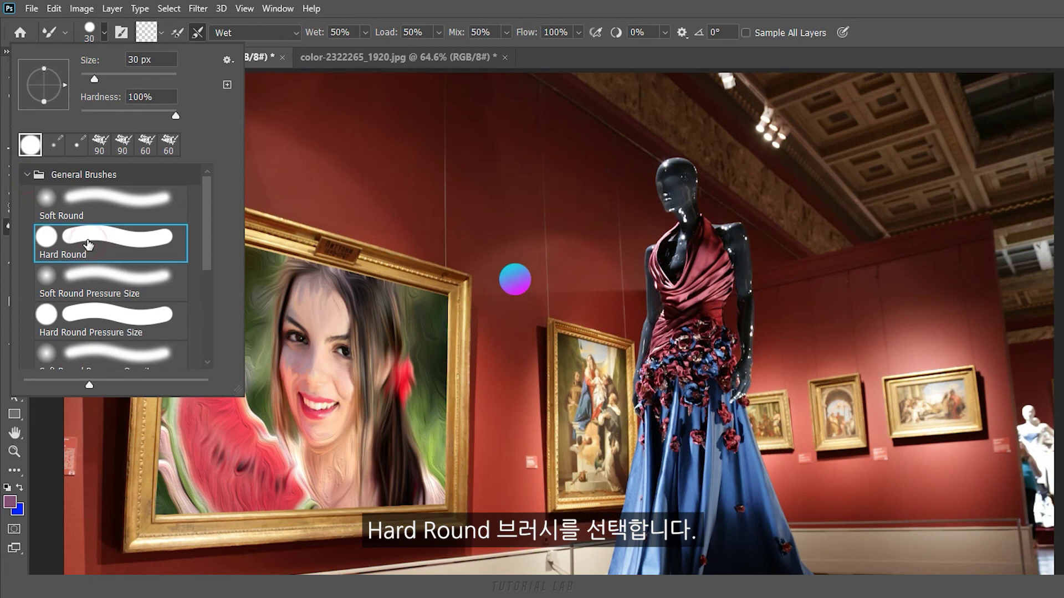
left_click(28, 177)
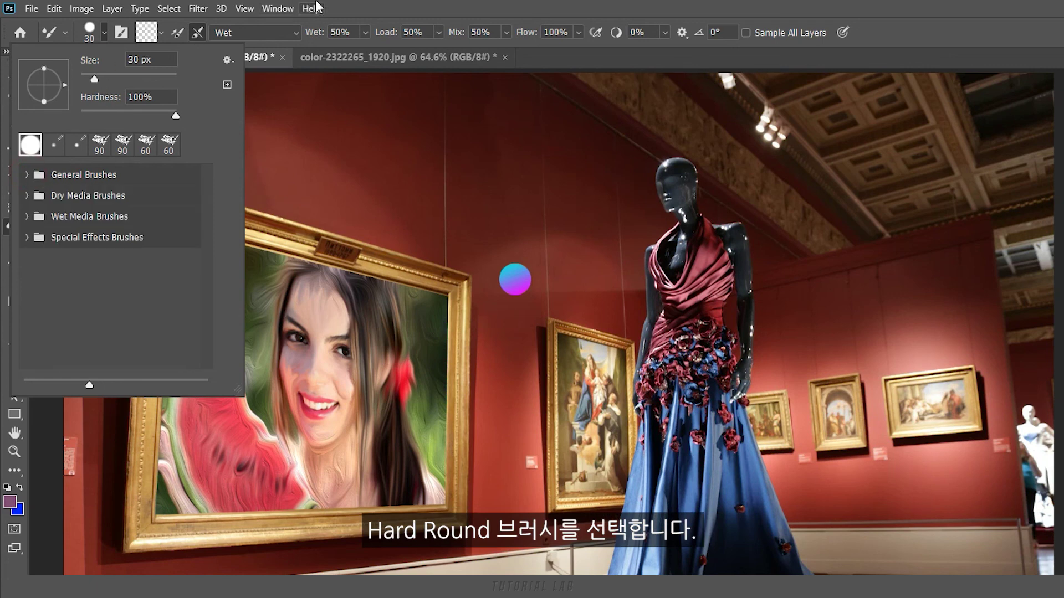
left_click(350, 13)
- Enlarge the brush to 70 px and sample the gradient circle's colours
left_click(160, 34)
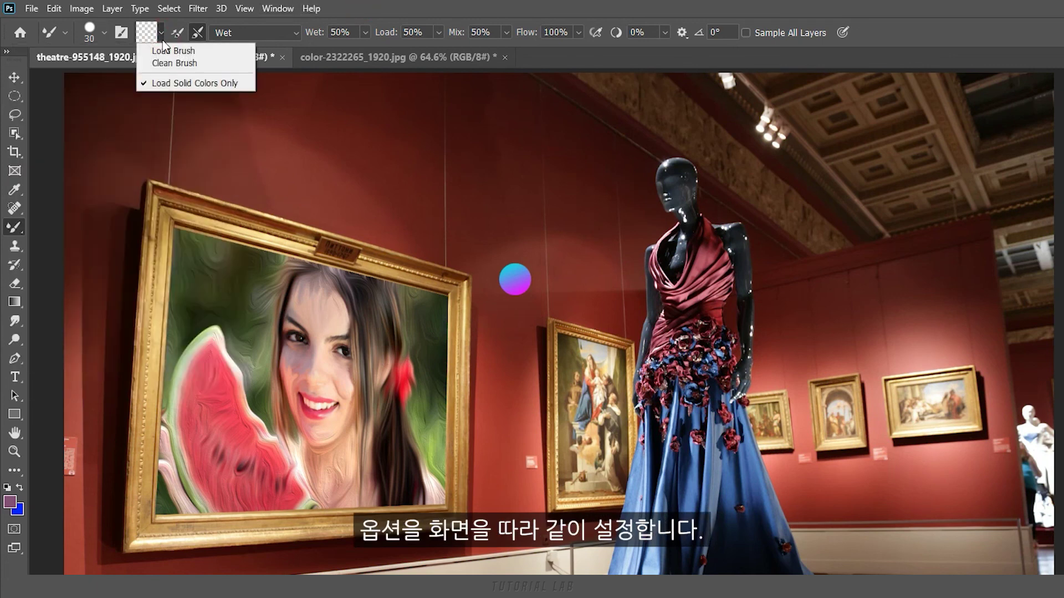
left_click(163, 83)
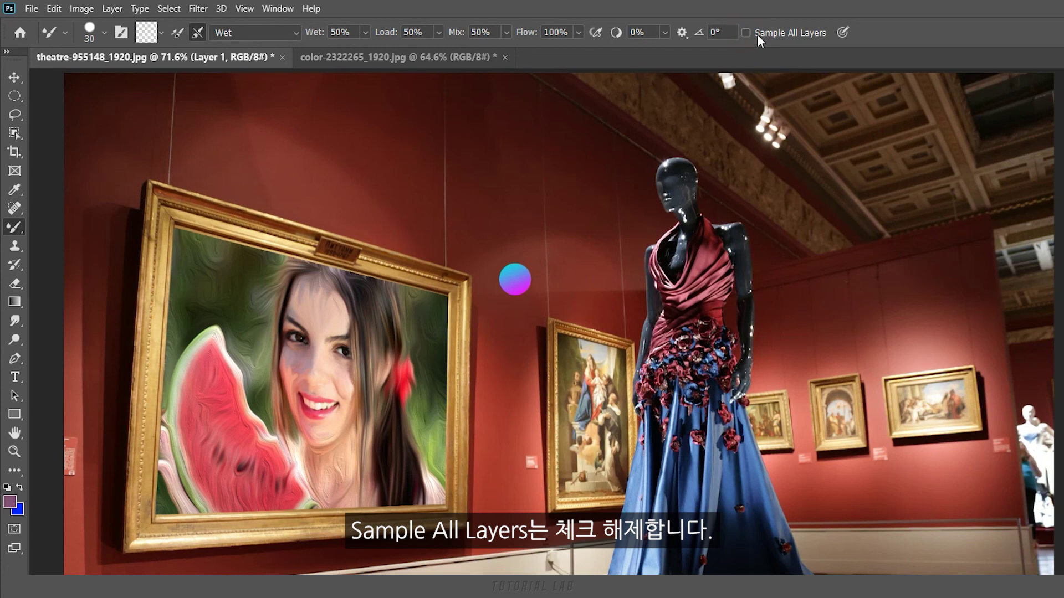
key("bracketright")
key("bracketright")
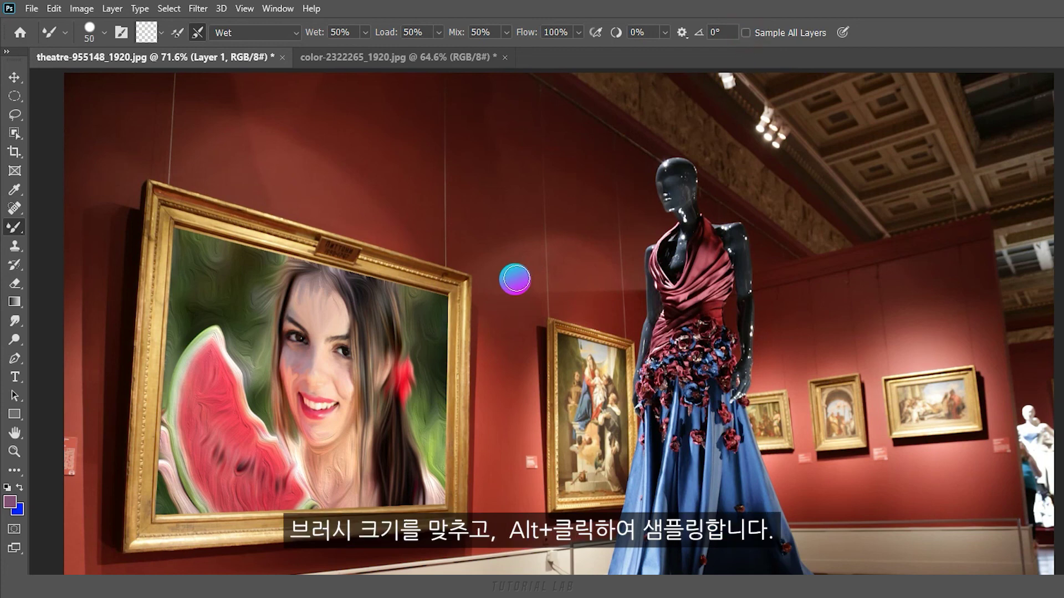
key("bracketright")
key("bracketright")
key("alt")
- Reload after each stroke with Dry mix and 100% load; hide Layer 1 and add a new layer
left_click(162, 33)
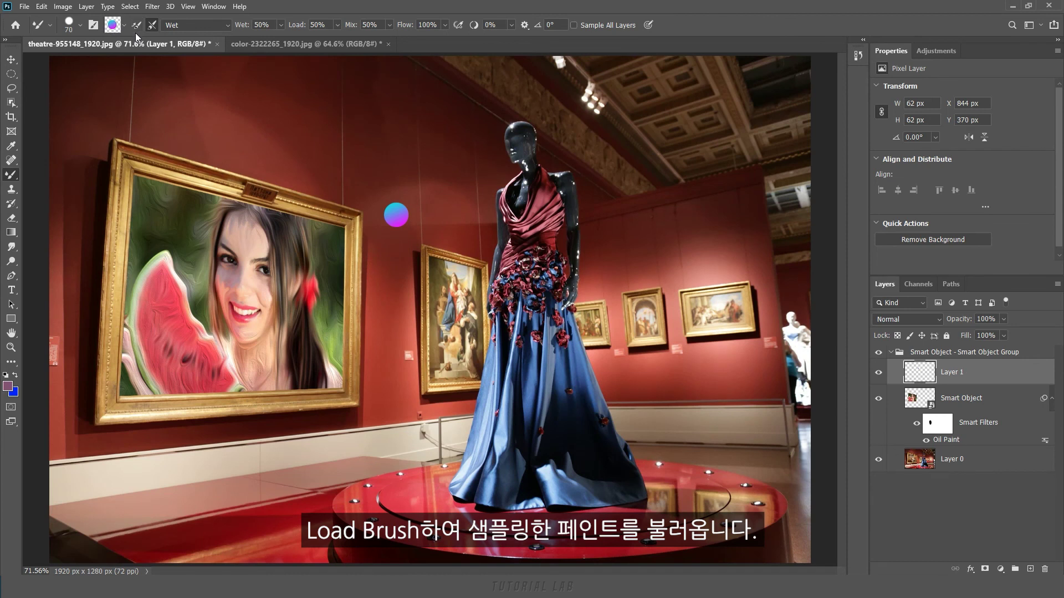
left_click(137, 26)
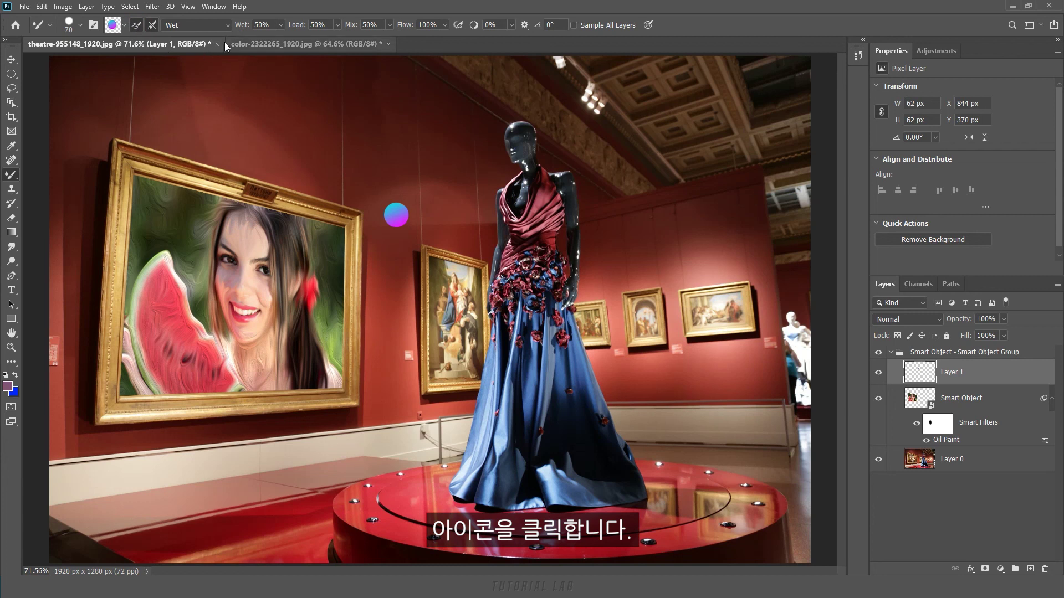
left_click(224, 25)
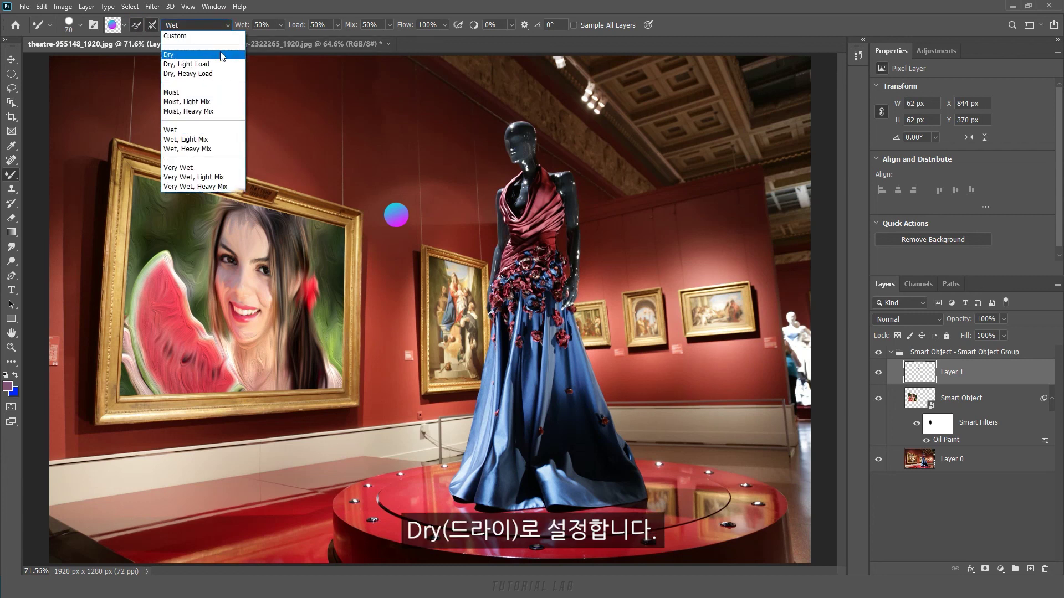
left_click(222, 46)
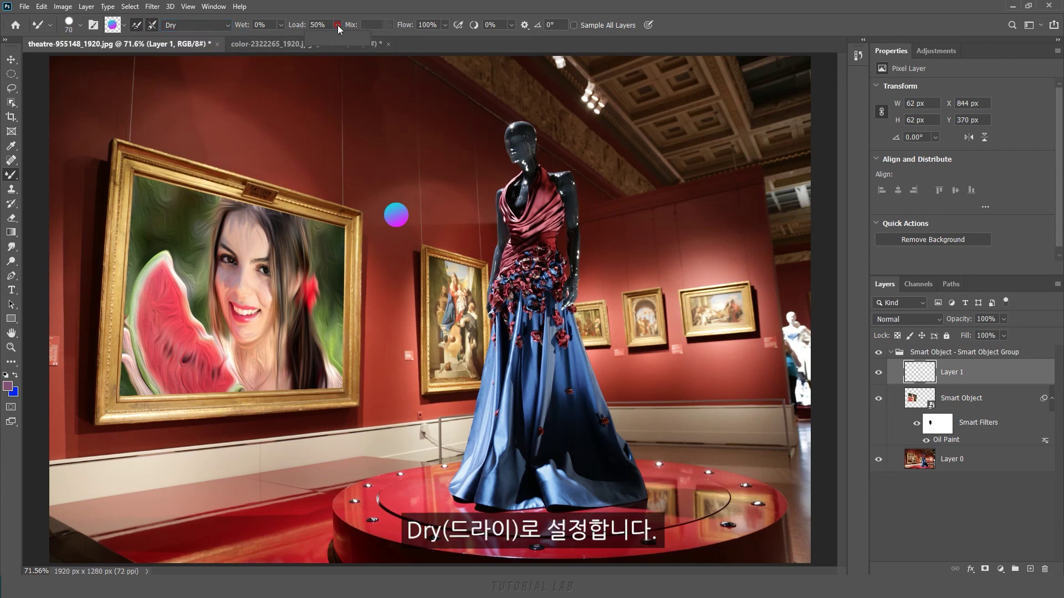
left_click_drag(337, 25, 377, 36)
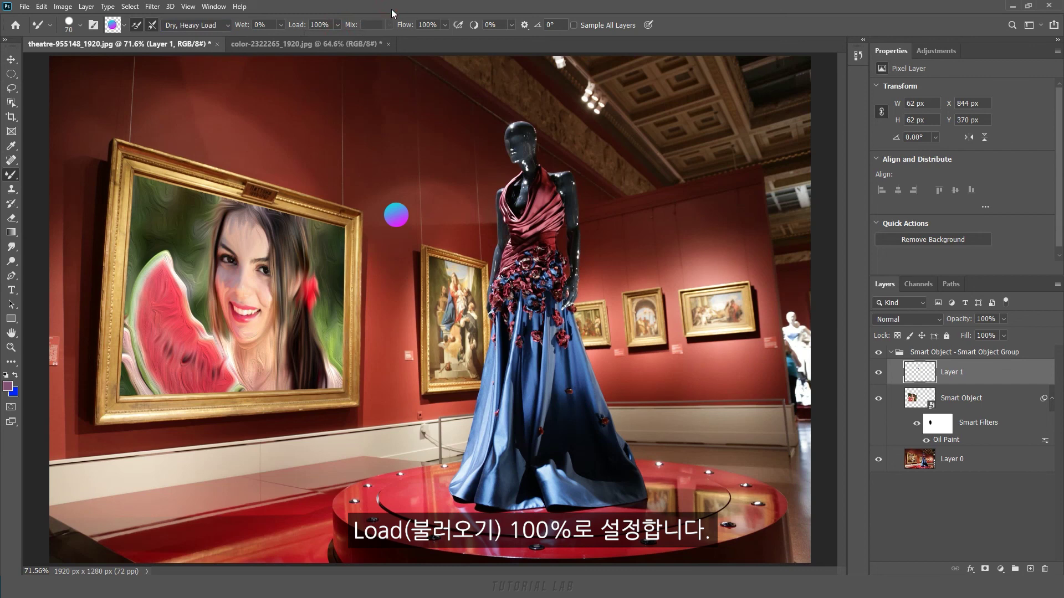
left_click(880, 375)
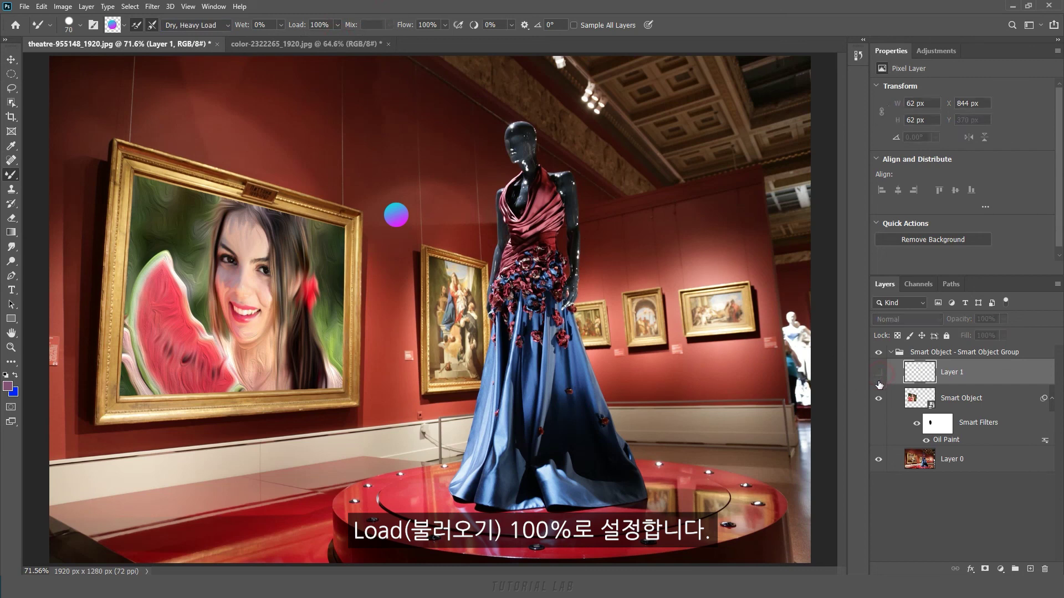
left_click(1030, 570)
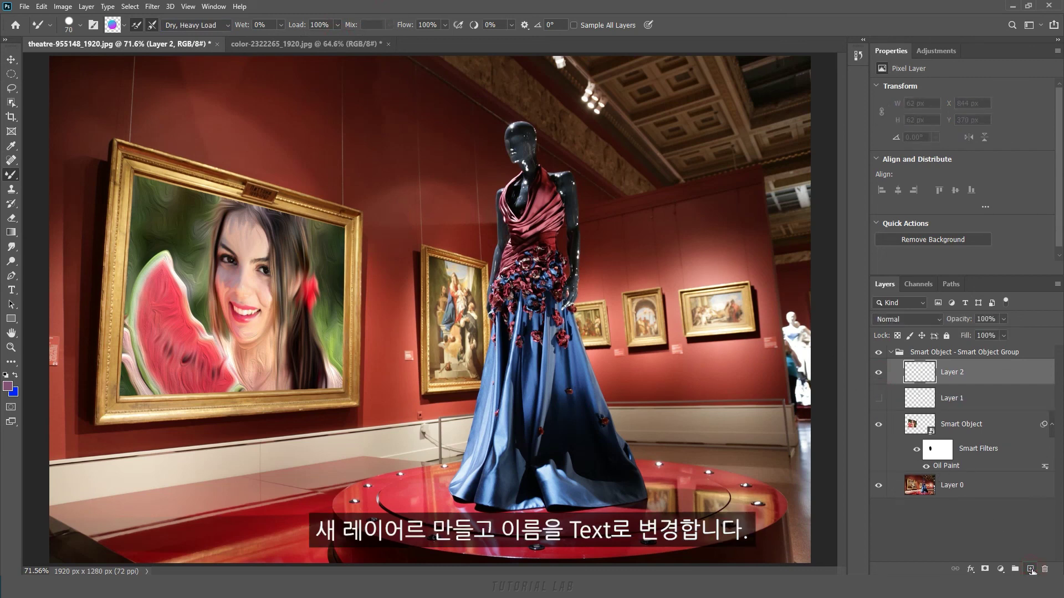
- Rename Layer 2 'Text', shrink the brush slightly, and write 'Art' high on the gallery wall
double_click(954, 373)
type("Text")
key("Return")
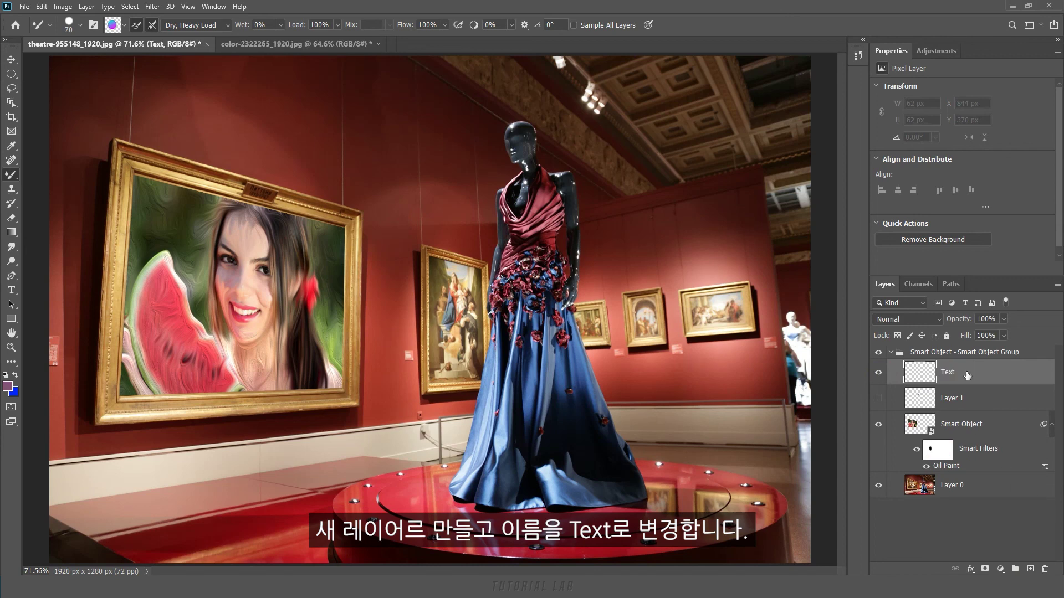
key("bracketleft")
mouse_move(604, 195)
left_mouse_down()
mouse_move(631, 144)
mouse_move(687, 147)
mouse_move(677, 180)
mouse_move(712, 125)
mouse_move(740, 161)
mouse_move(729, 126)
left_mouse_up()
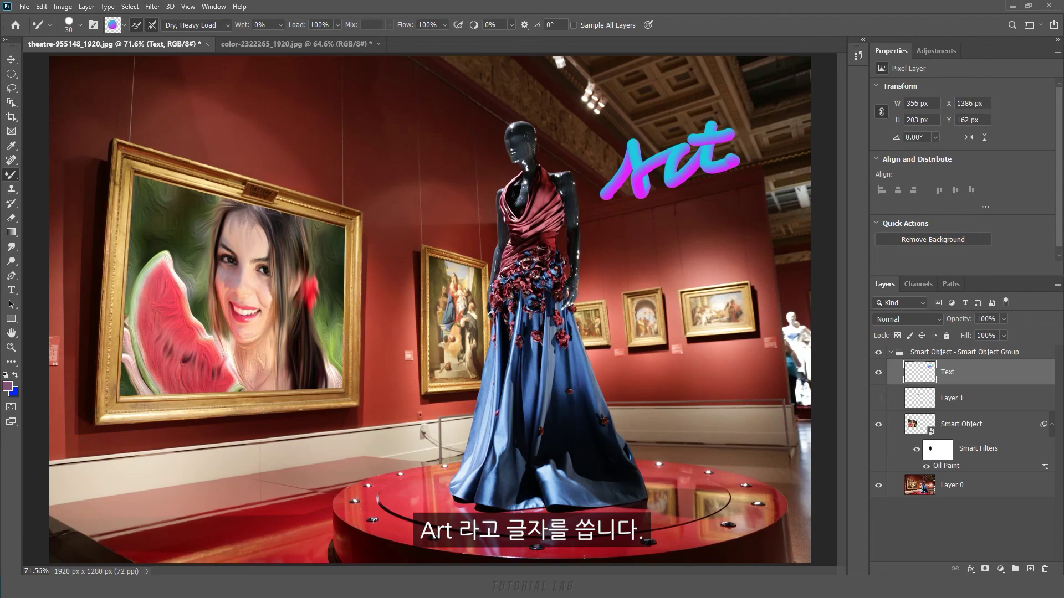